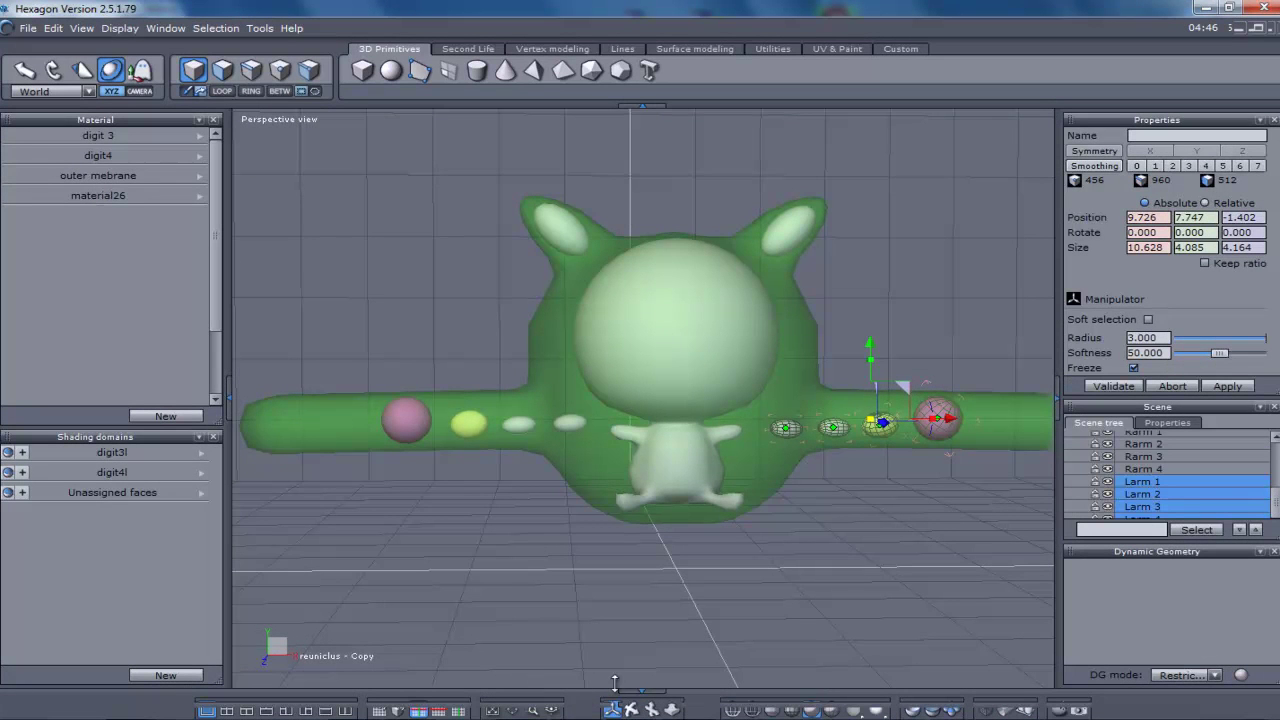
Move the selected left-arm spheres (Larm) in depth and sideways so they sit centred inside the green arm.
mouse_move(632, 710)
mouse_down()
mouse_move(585, 719)
mouse_move(616, 718)
mouse_up()
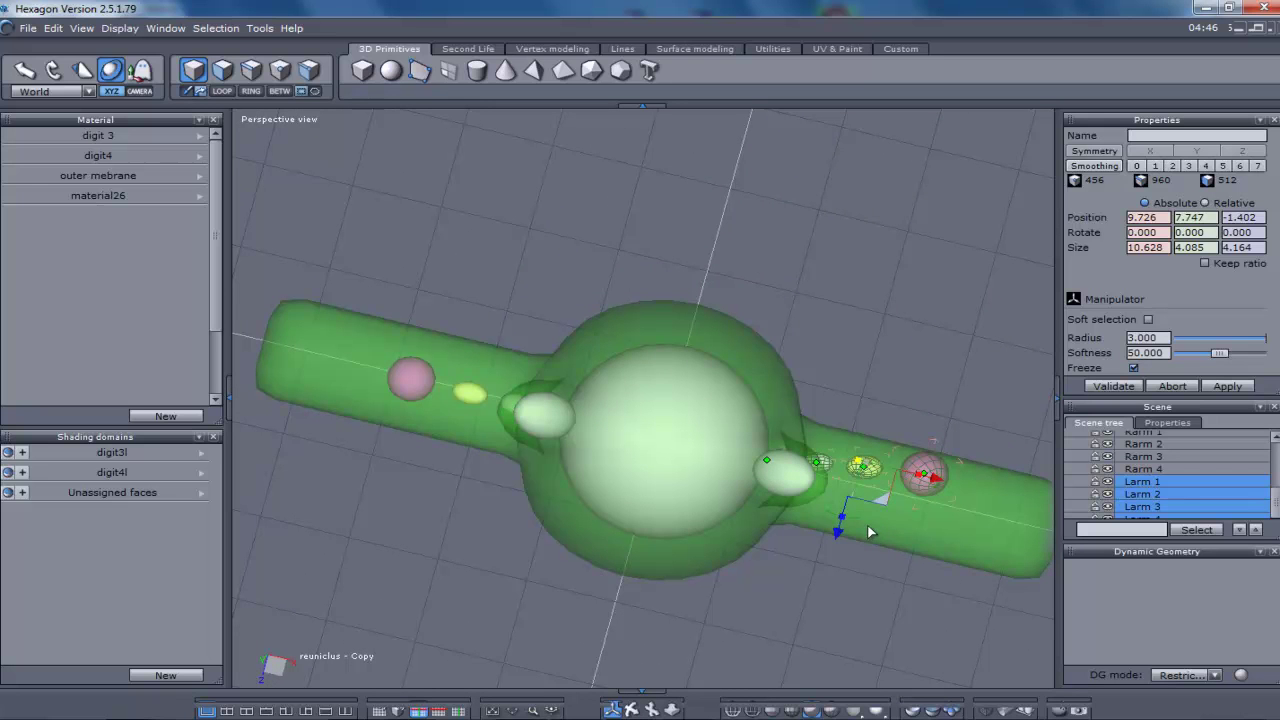
drag(856, 524, 880, 533)
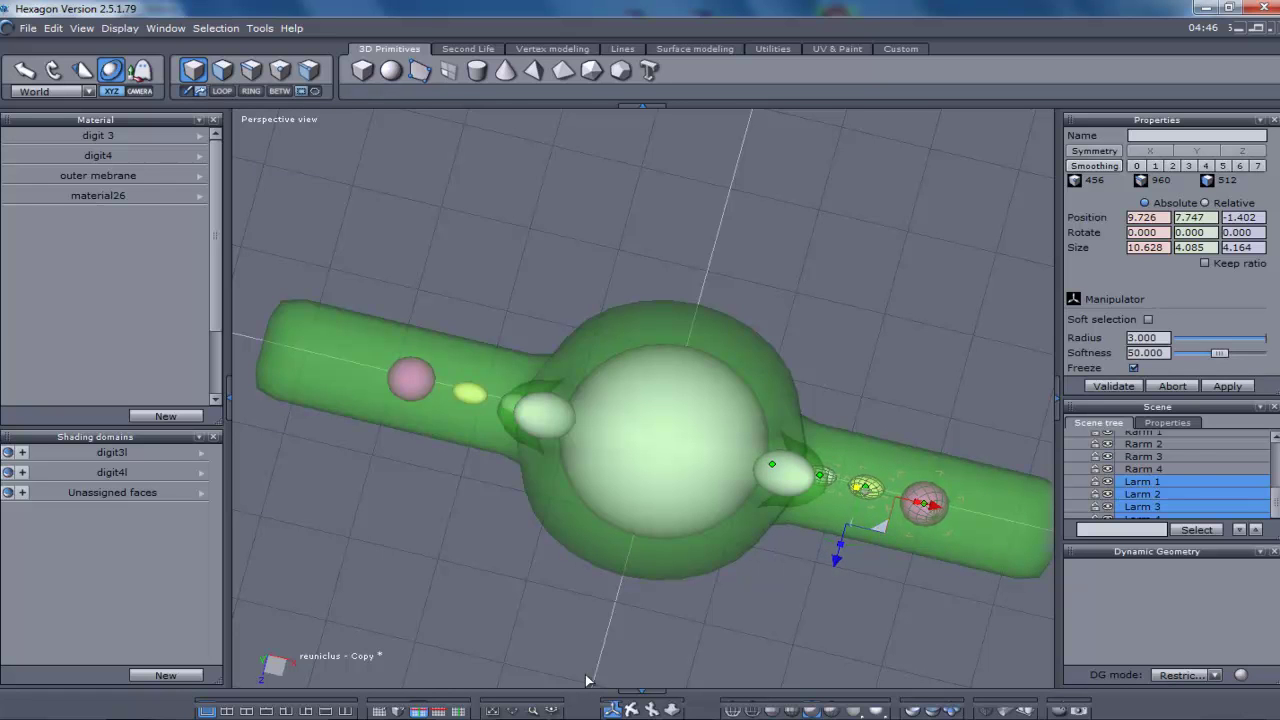
right_drag(640, 520, 665, 300)
drag(631, 709, 631, 707)
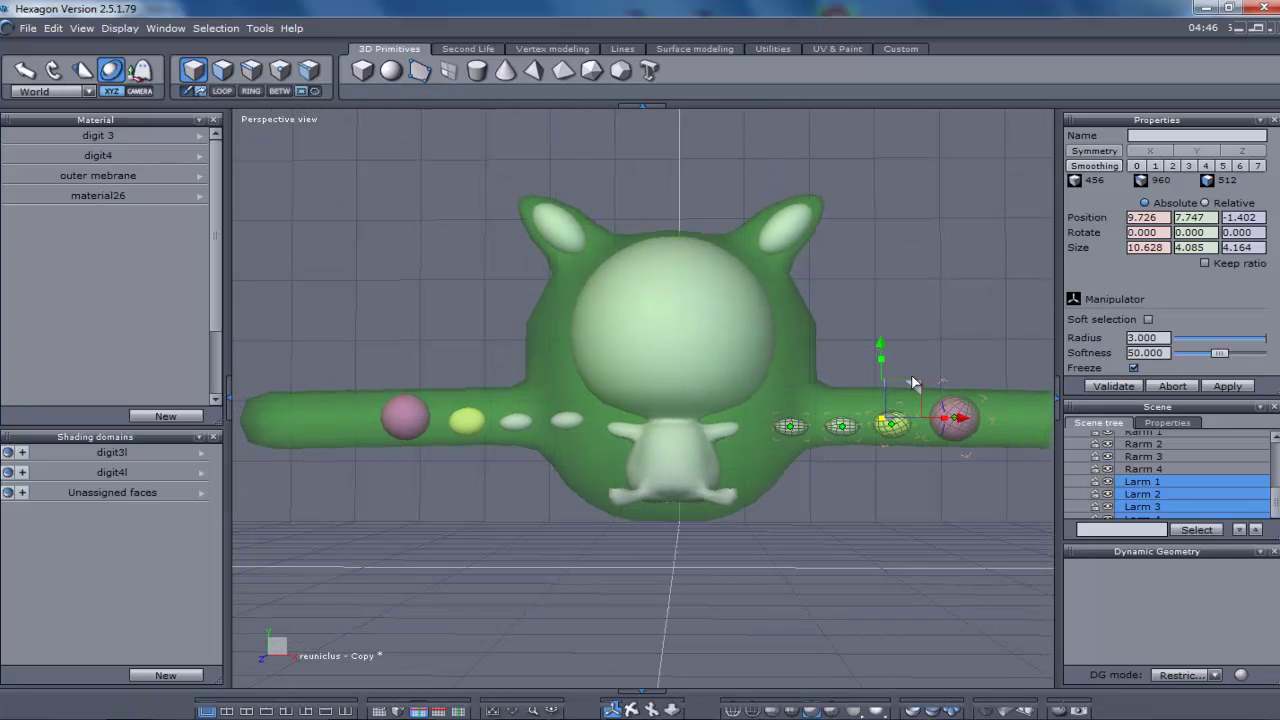
drag(913, 385, 917, 384)
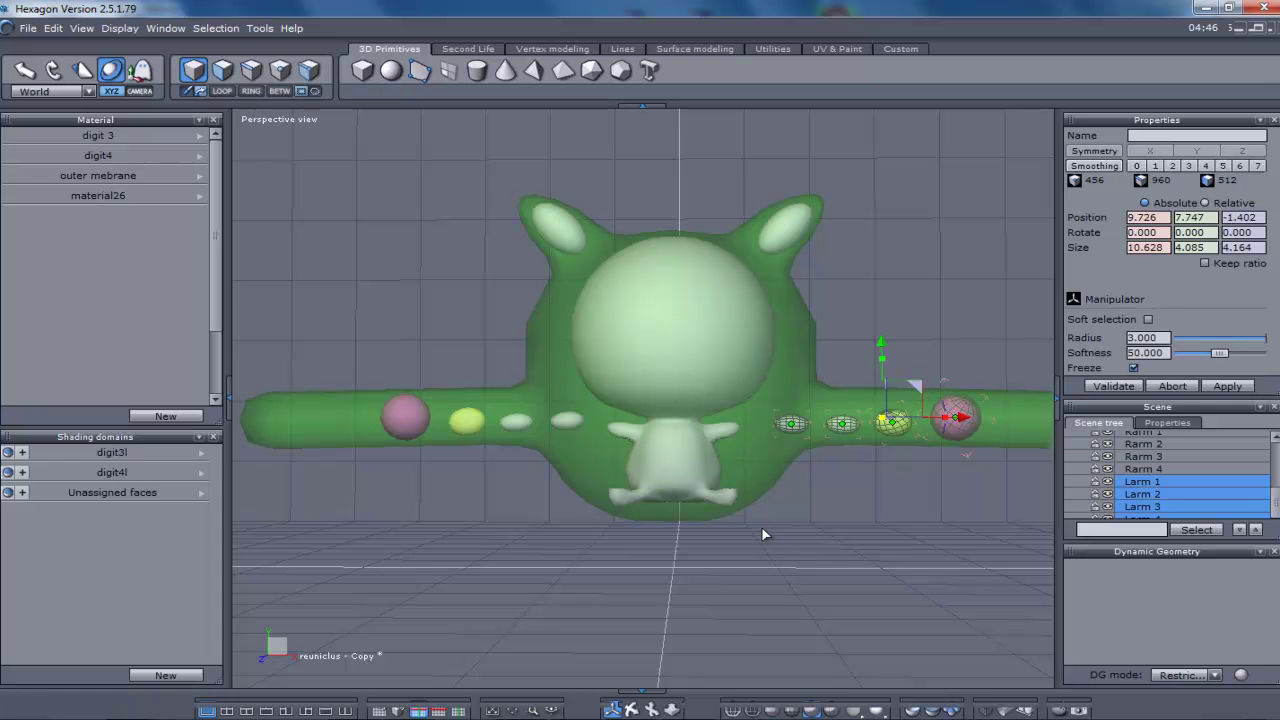
Shrink the Outer Membrane's arm edge loop near the body to about 1.54 high and 2.89 deep, and shift it toward the body.
click(555, 396)
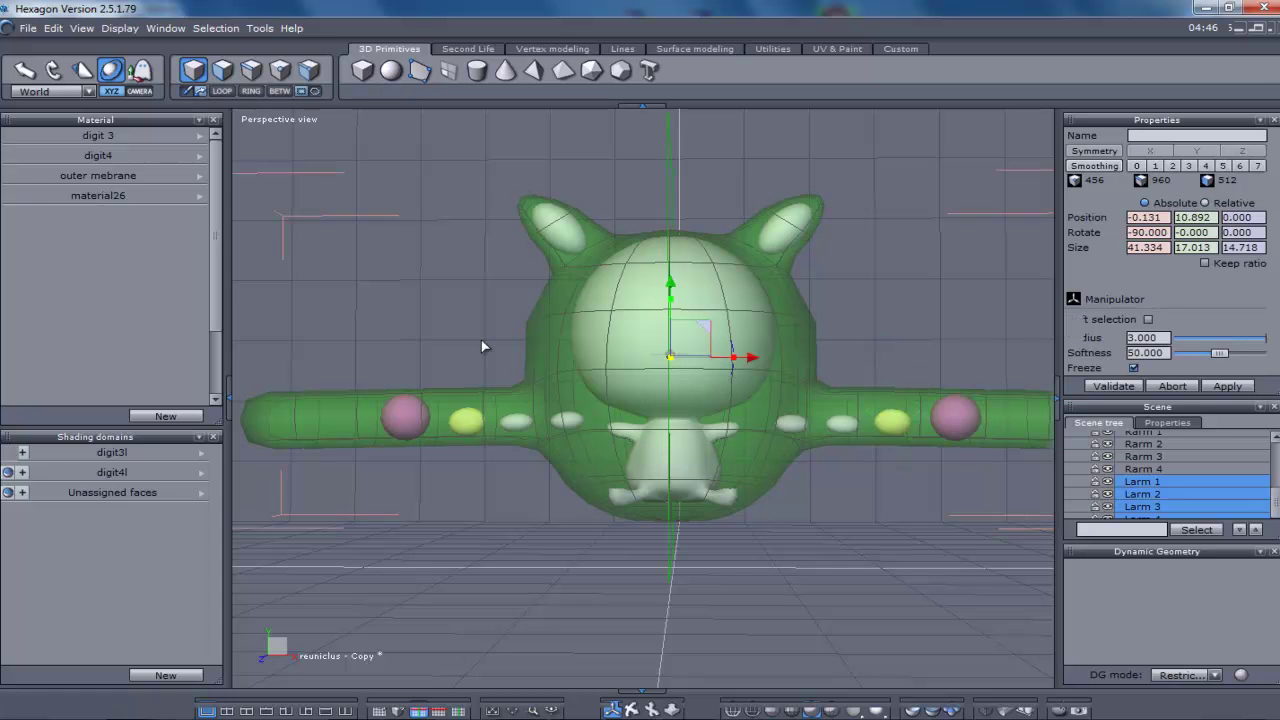
double_click(485, 400)
click(485, 415)
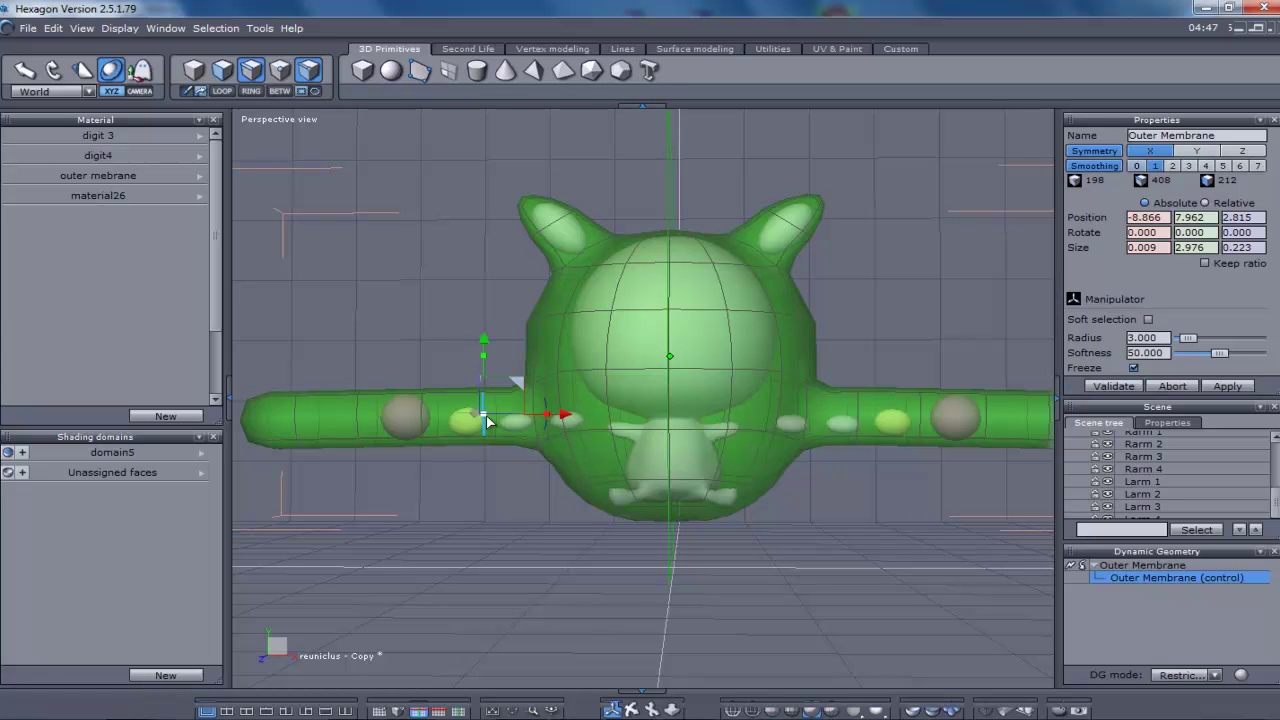
double_click(487, 419)
drag(491, 424, 391, 398)
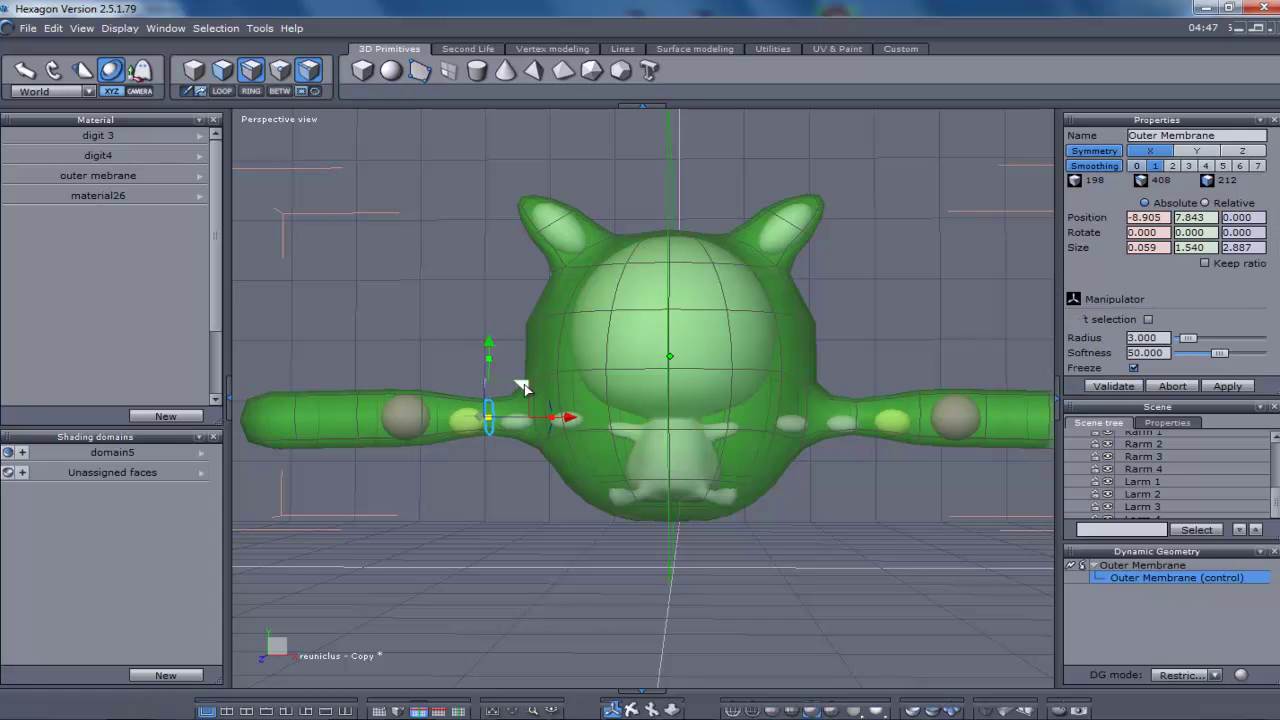
mouse_move(524, 384)
mouse_down()
mouse_move(537, 390)
mouse_move(527, 387)
mouse_up()
Extract an additional edge loop beside the narrowed loop on both arms and shift the new loops closer to the body.
drag(638, 706, 645, 706)
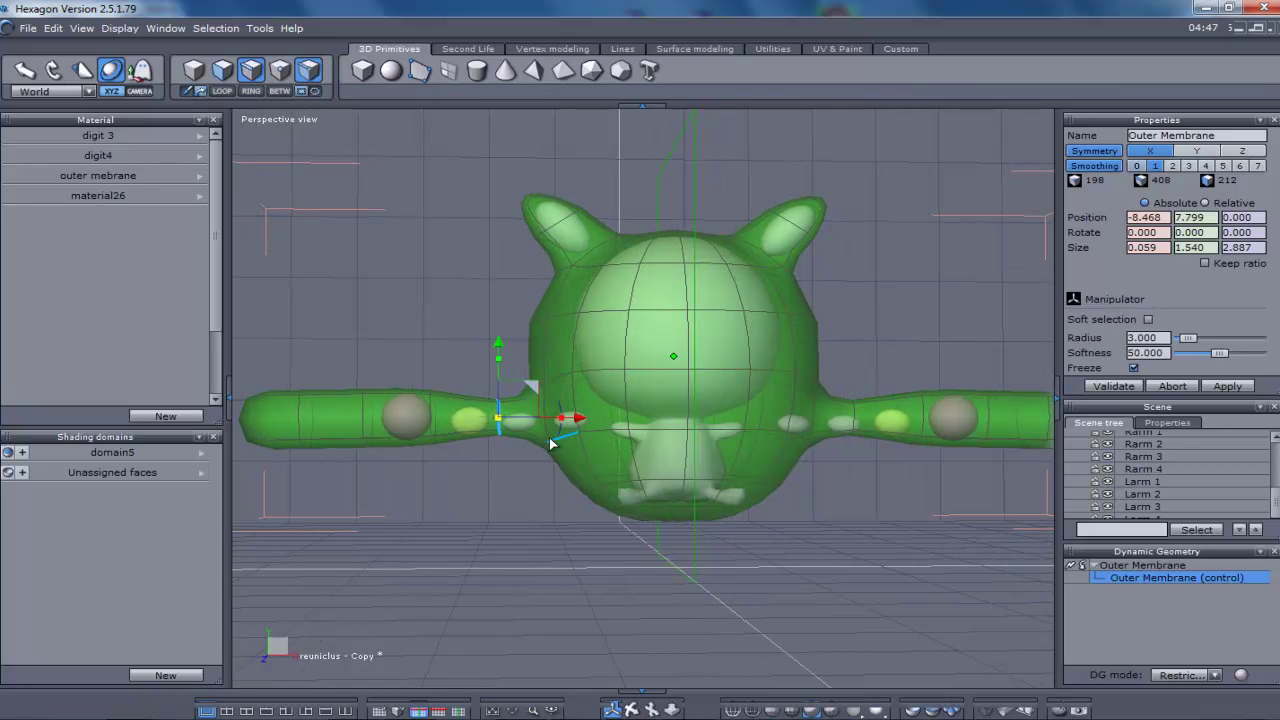
click(539, 428)
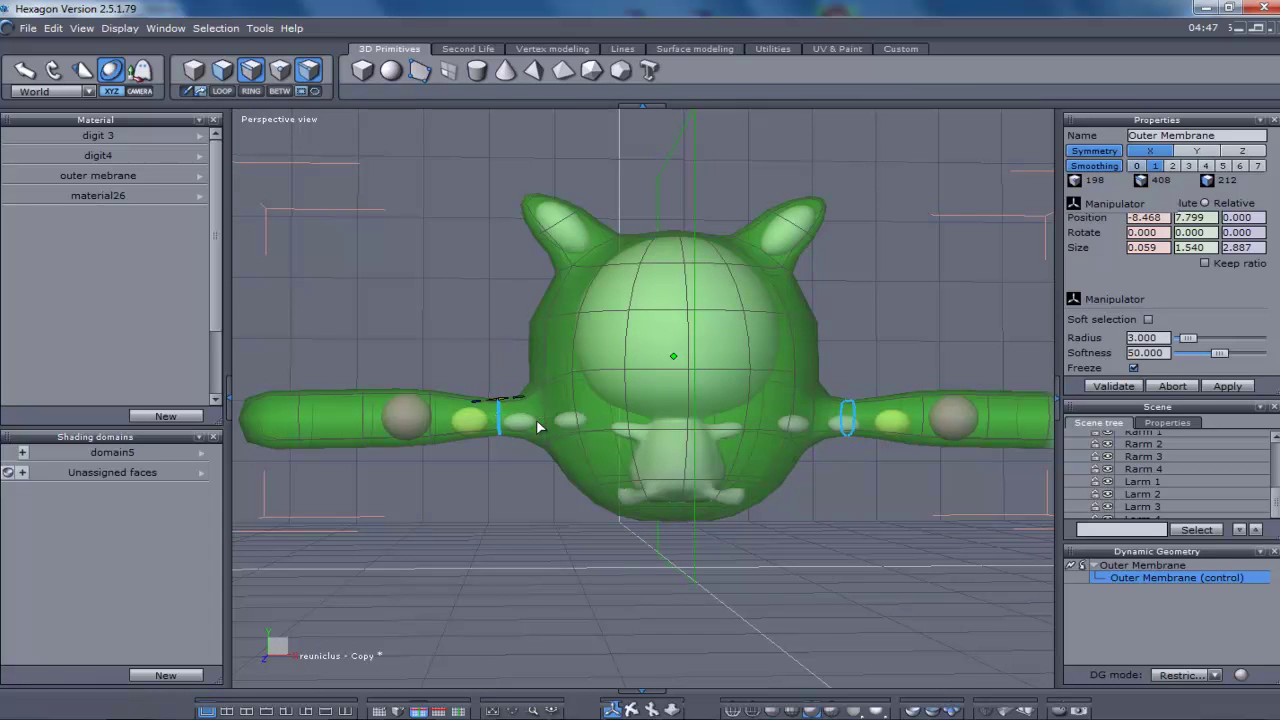
click(495, 439)
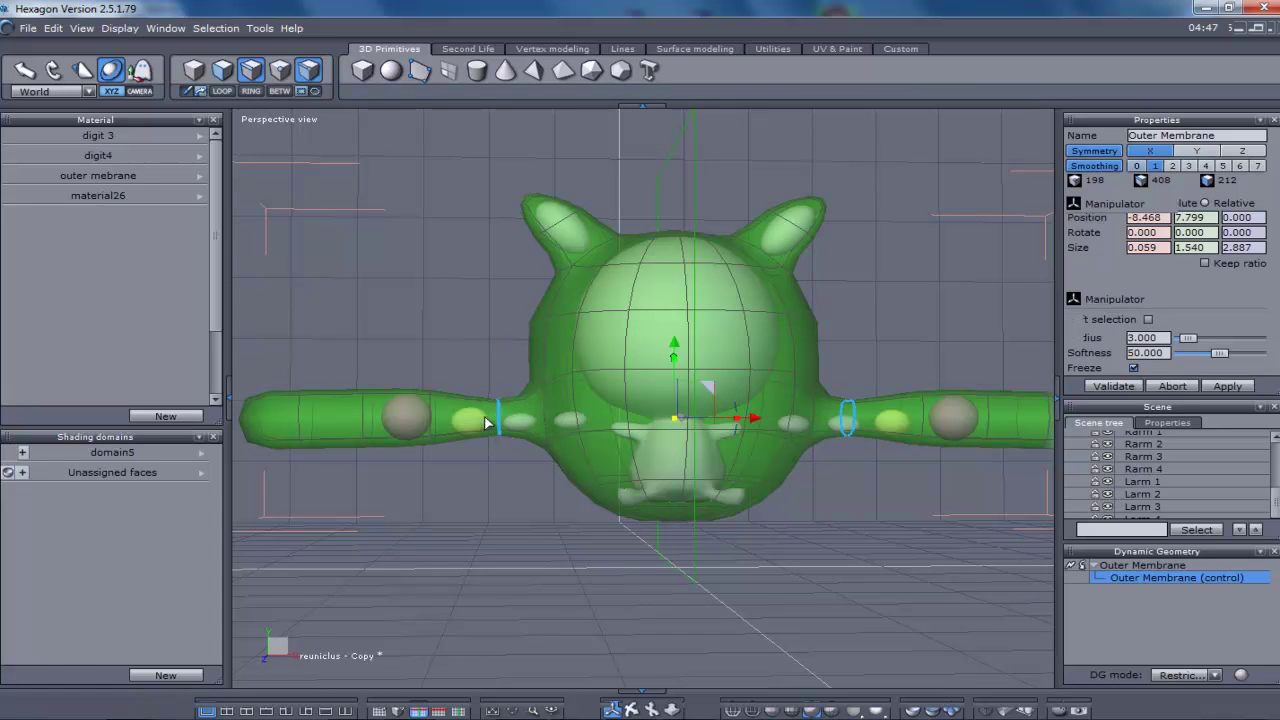
click(631, 709)
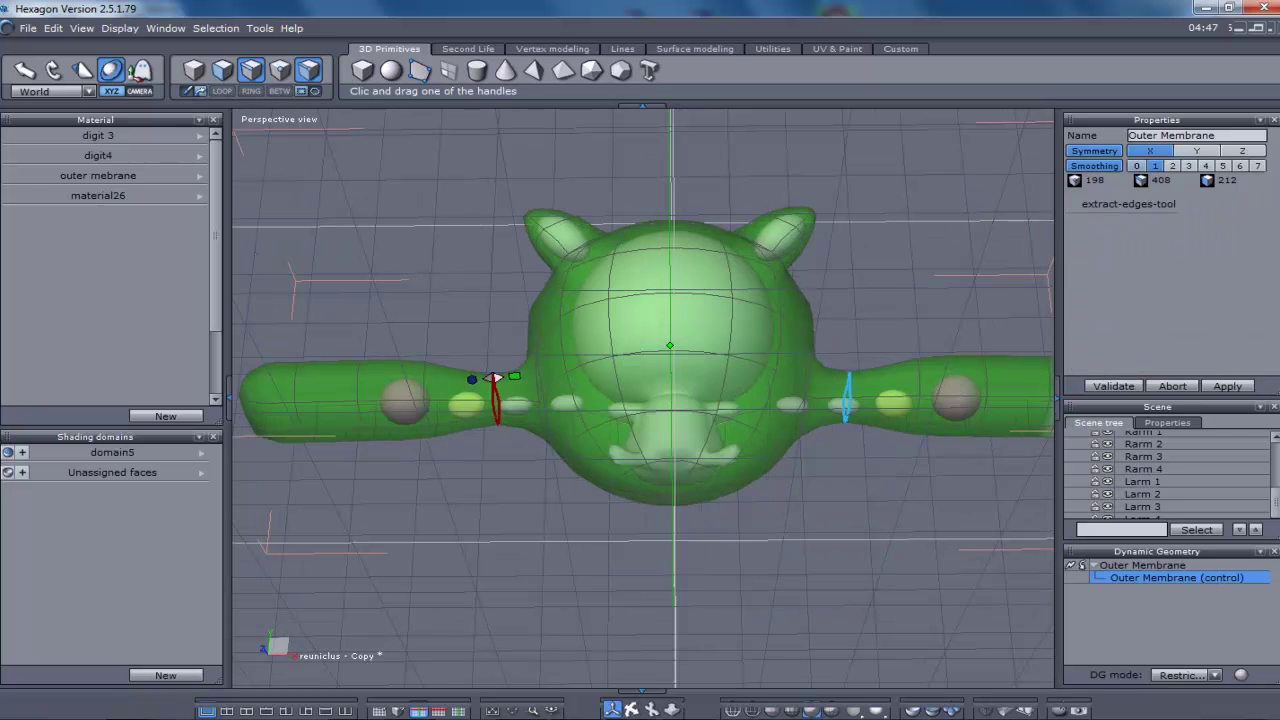
middle_drag(505, 410, 551, 550)
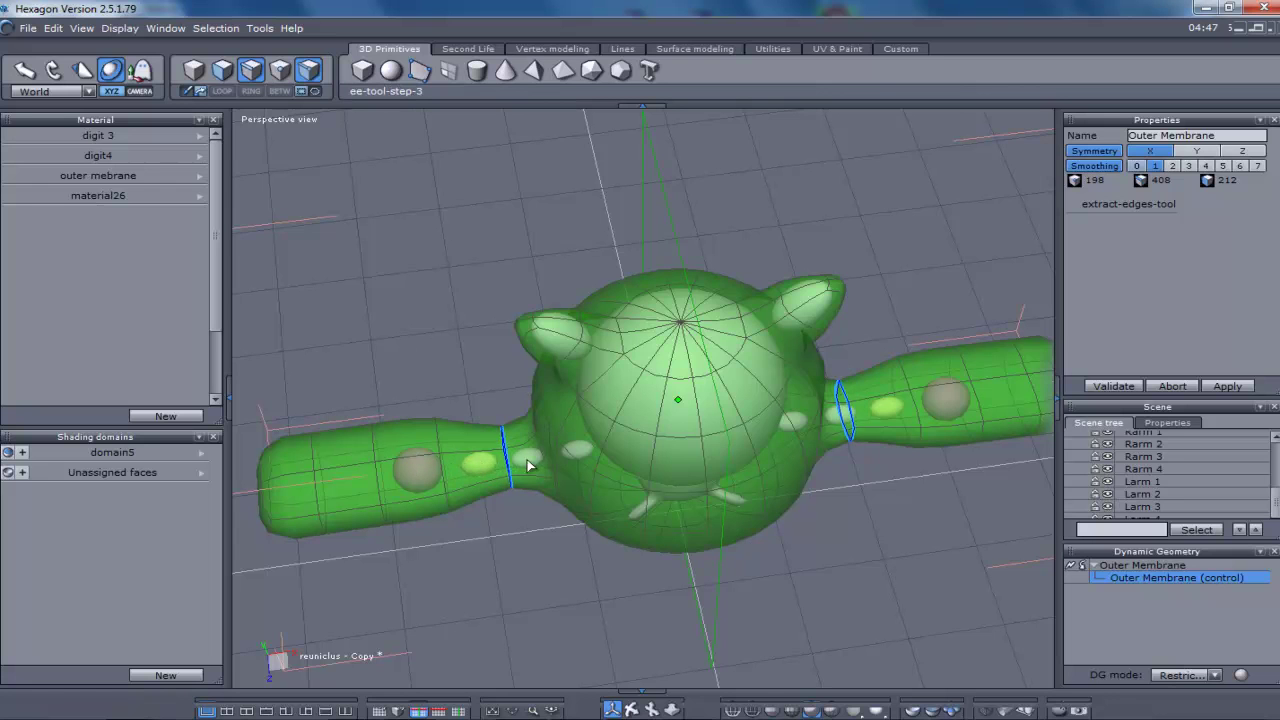
drag(702, 451, 750, 431)
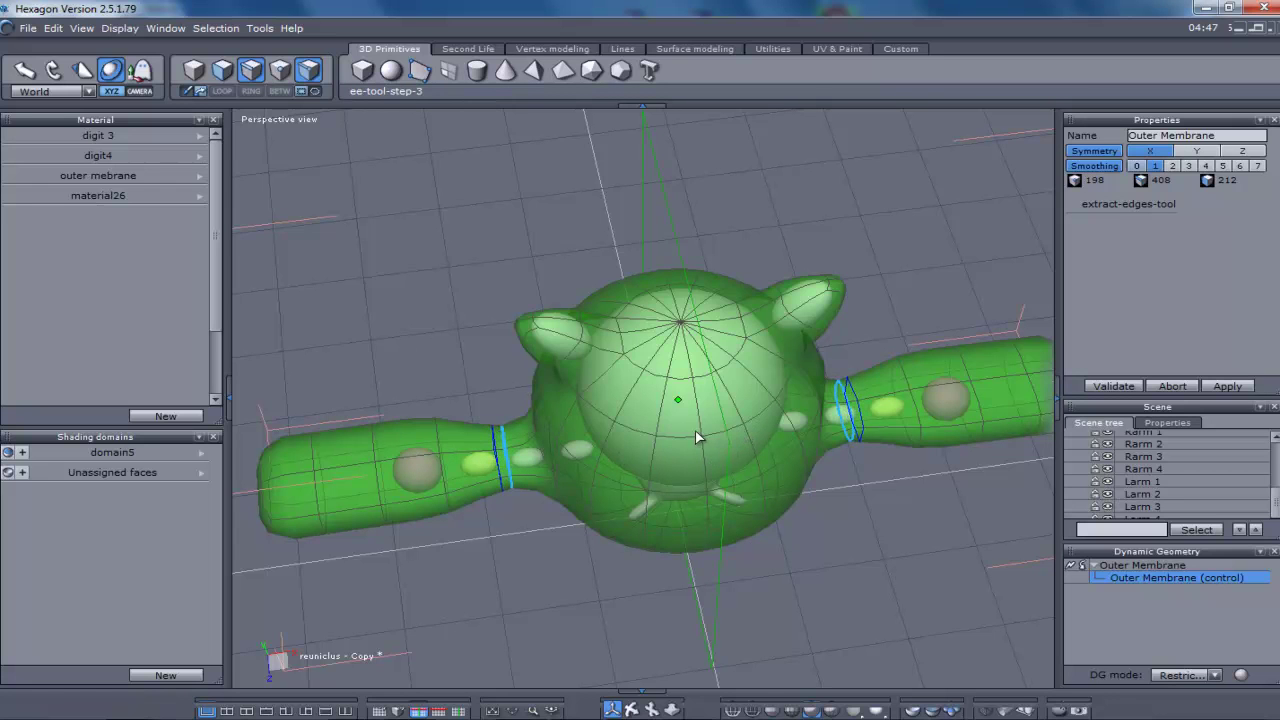
key(space)
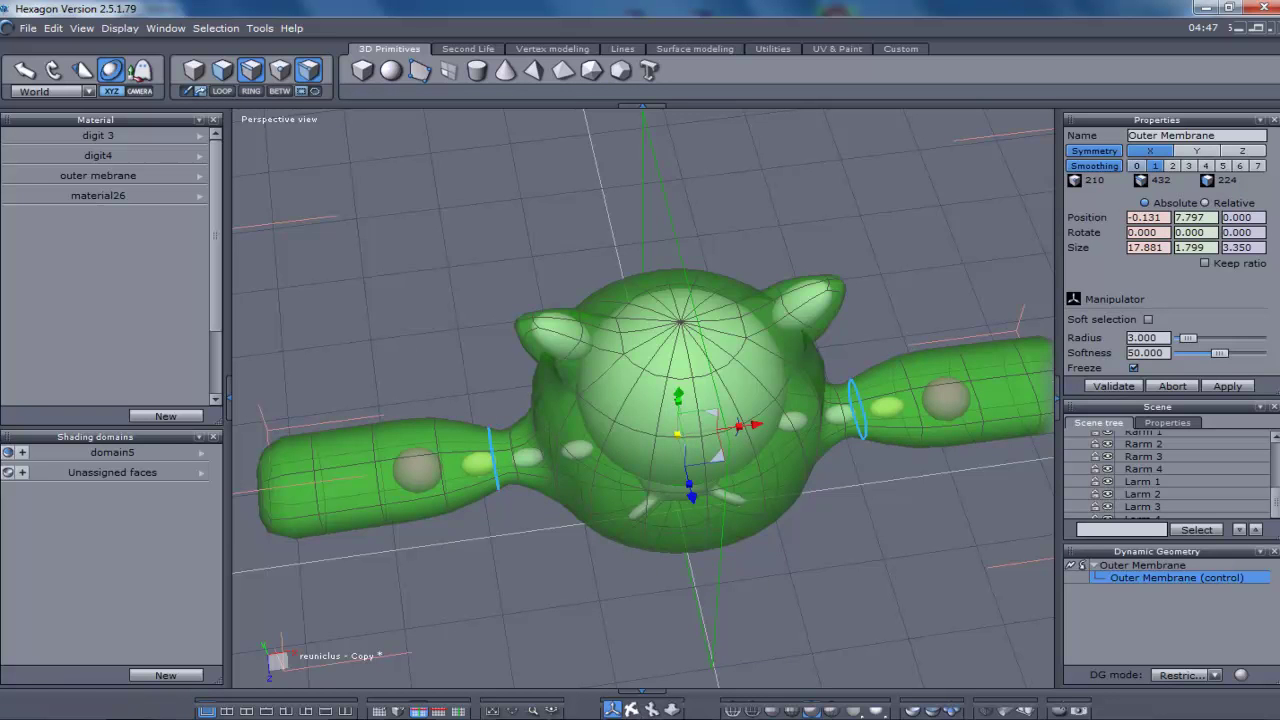
drag(631, 709, 630, 627)
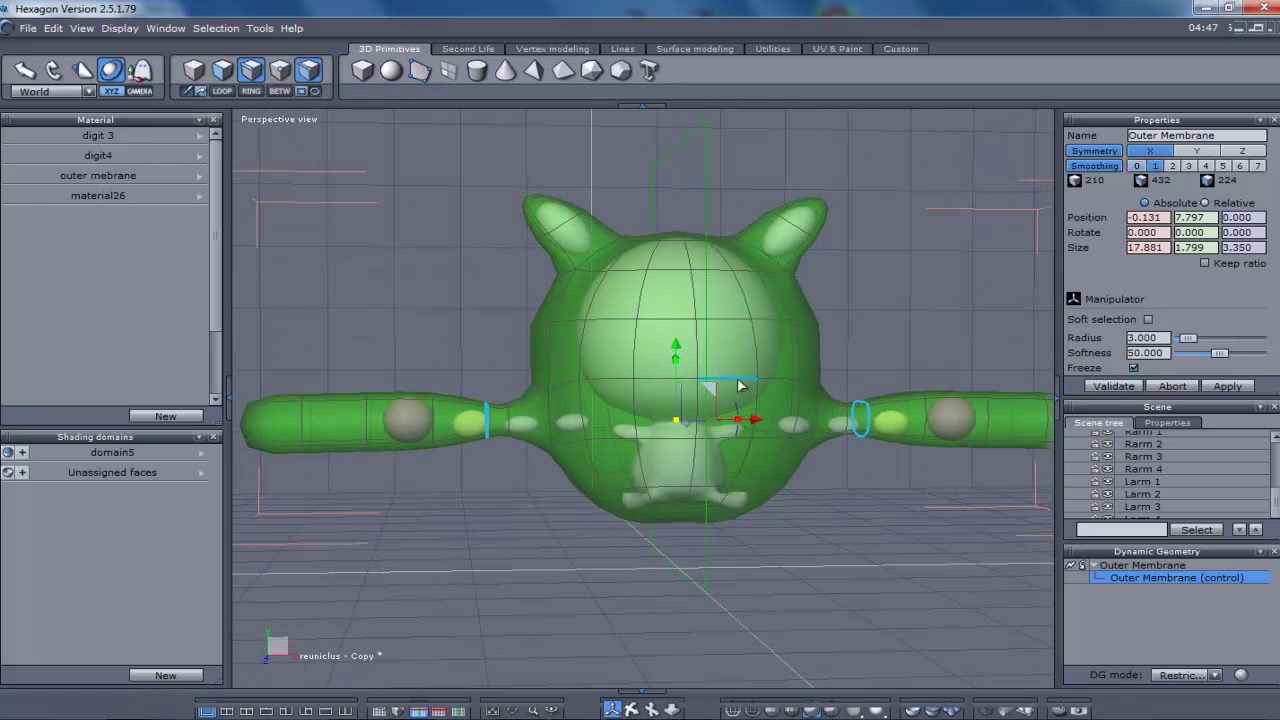
drag(750, 421, 776, 424)
Scale down the ring of faces between the two arm loops to about 1.51 high and 2.80 deep.
click(509, 428)
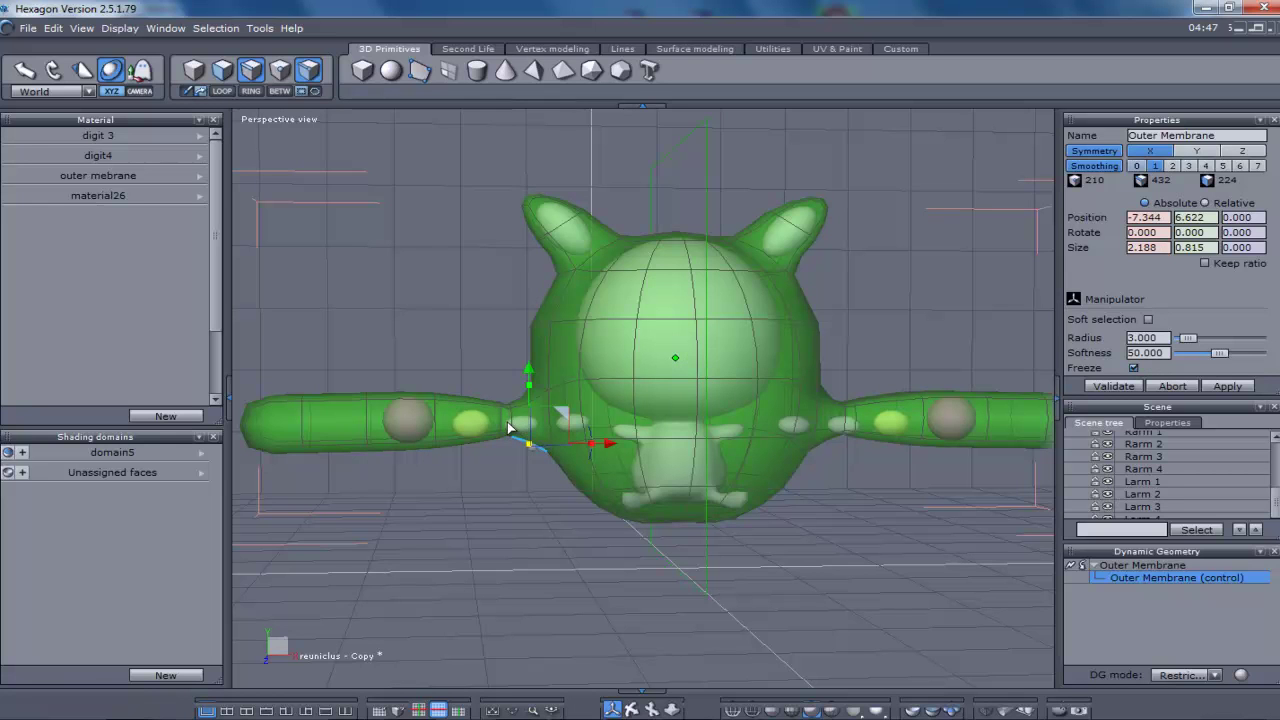
click(506, 446)
click(507, 428)
click(510, 426)
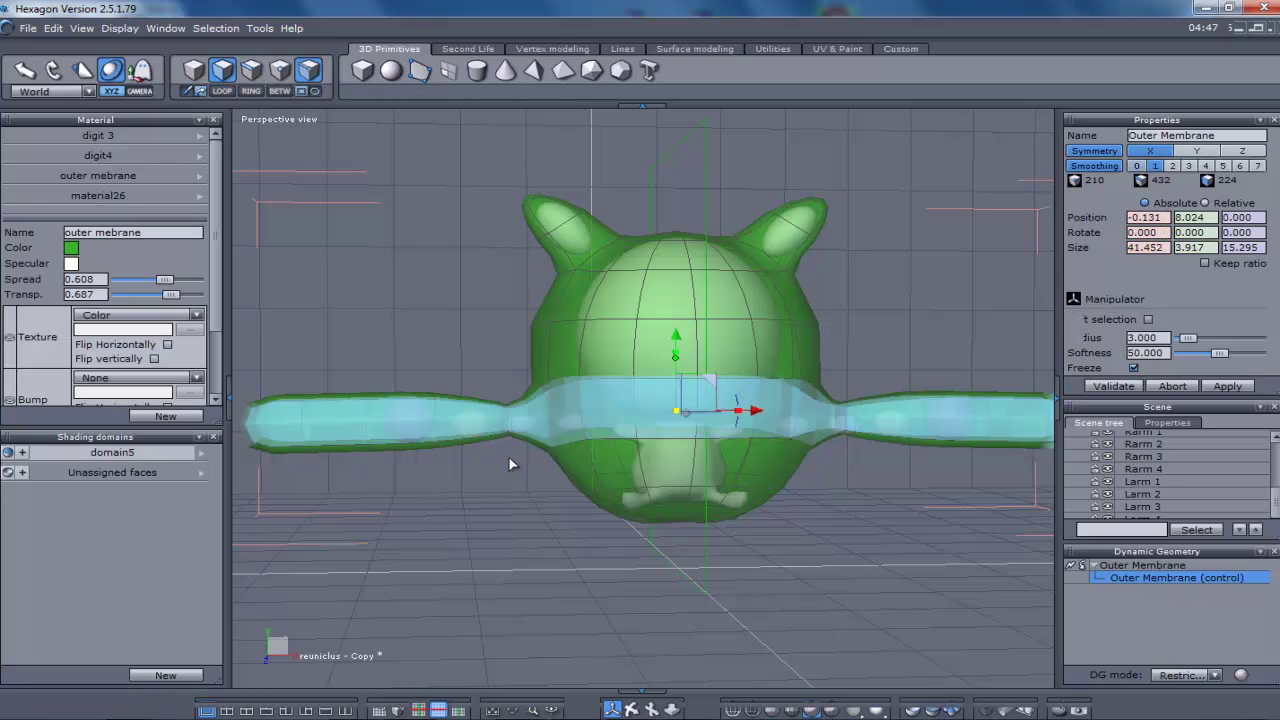
click(508, 456)
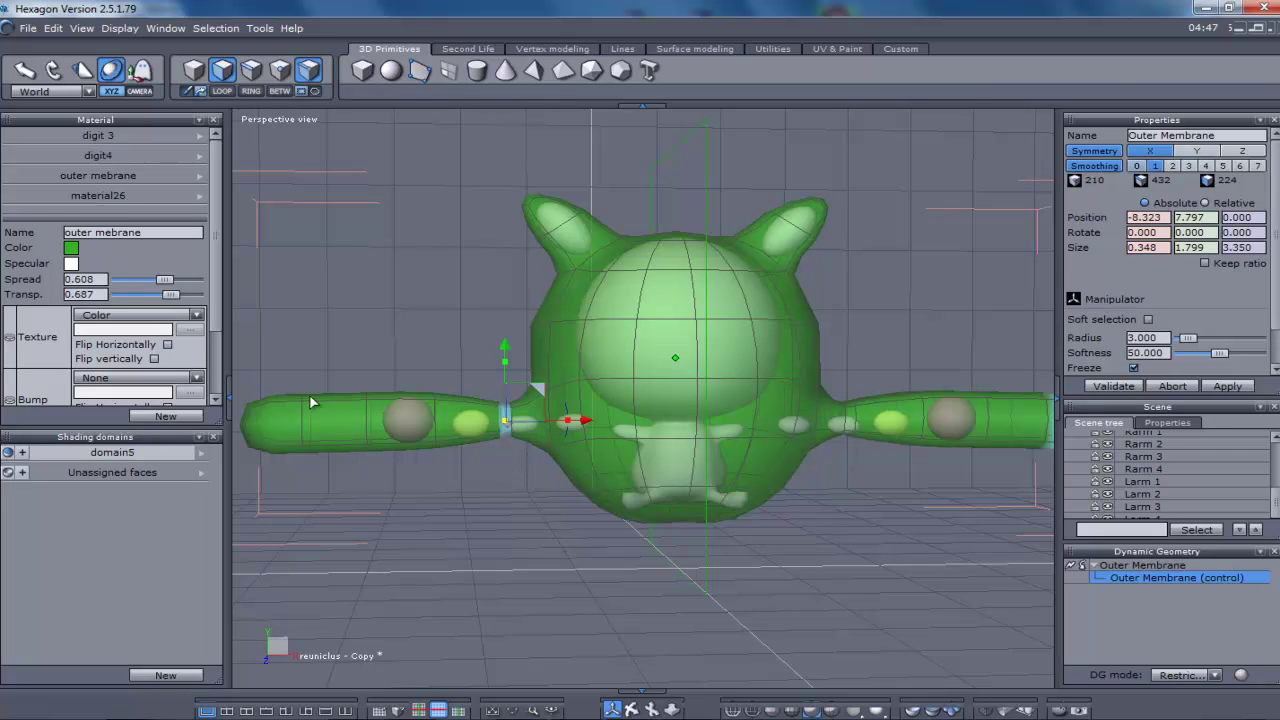
click(505, 422)
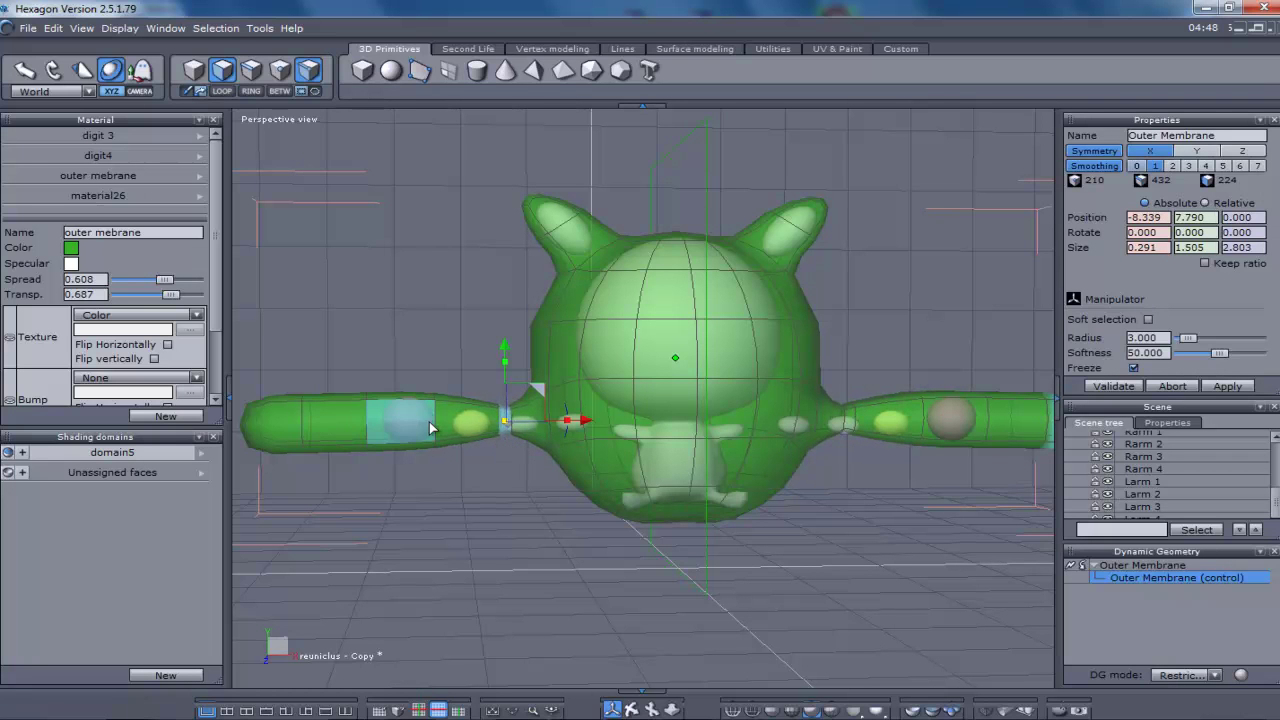
click(439, 463)
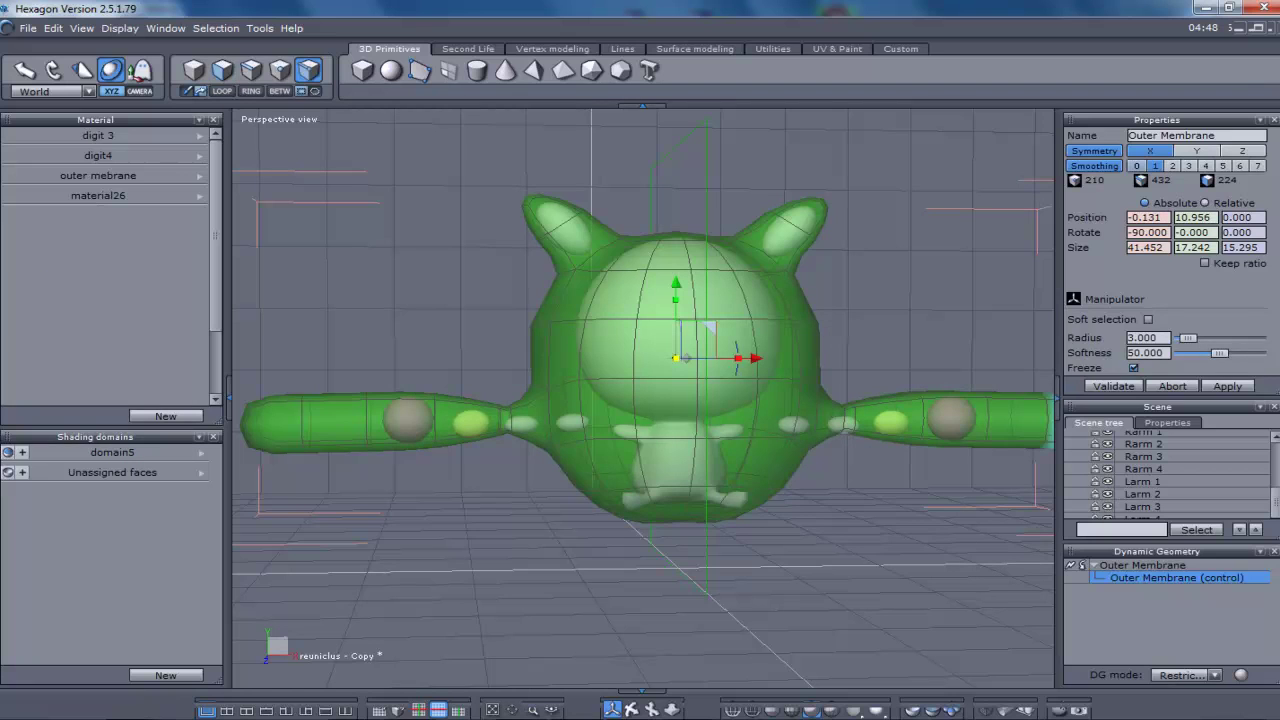
Check the character picture in Windows Live Photo Gallery, and back in Hexagon move the inner arm edge loop toward the body to about X -7.98.
key(alt+Tab)
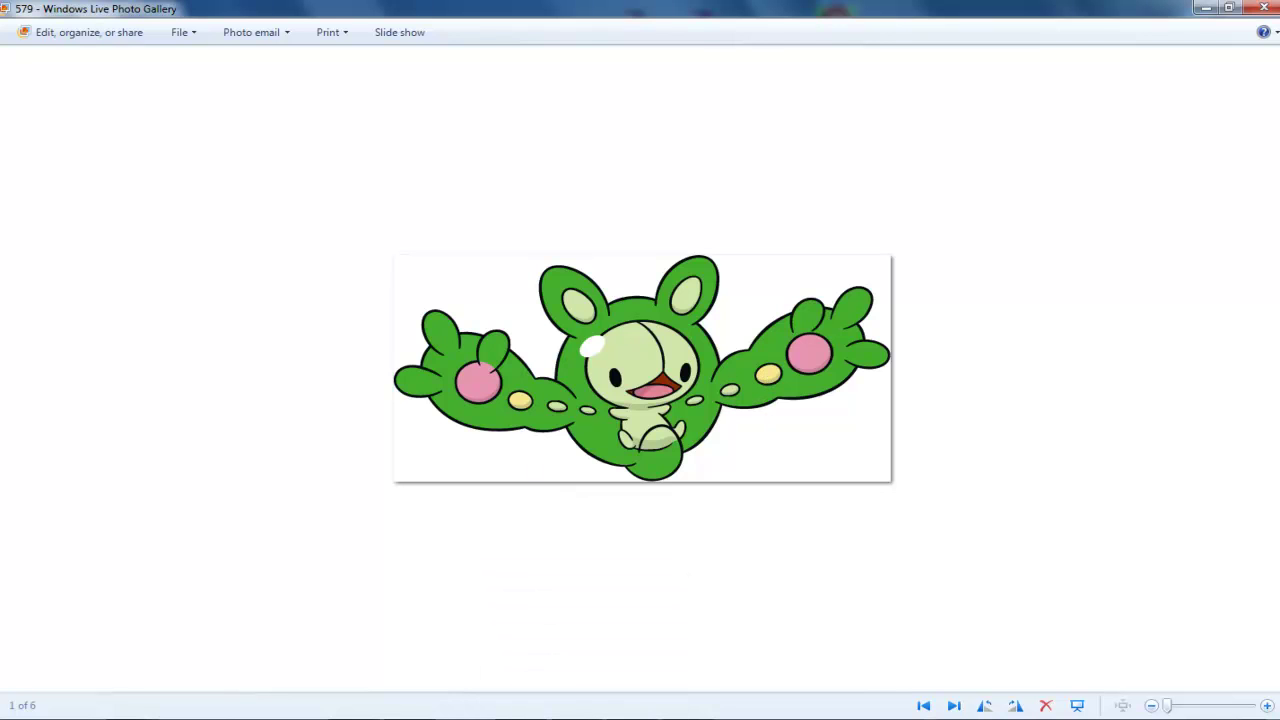
click(588, 719)
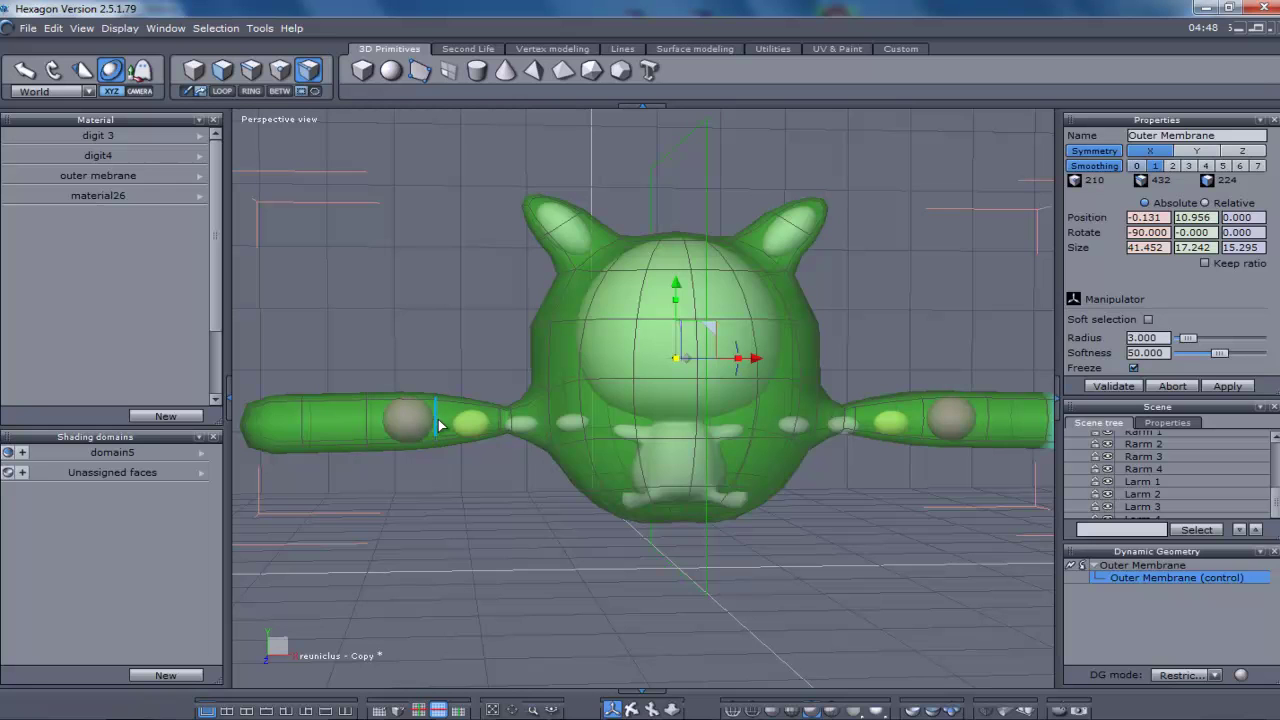
click(510, 423)
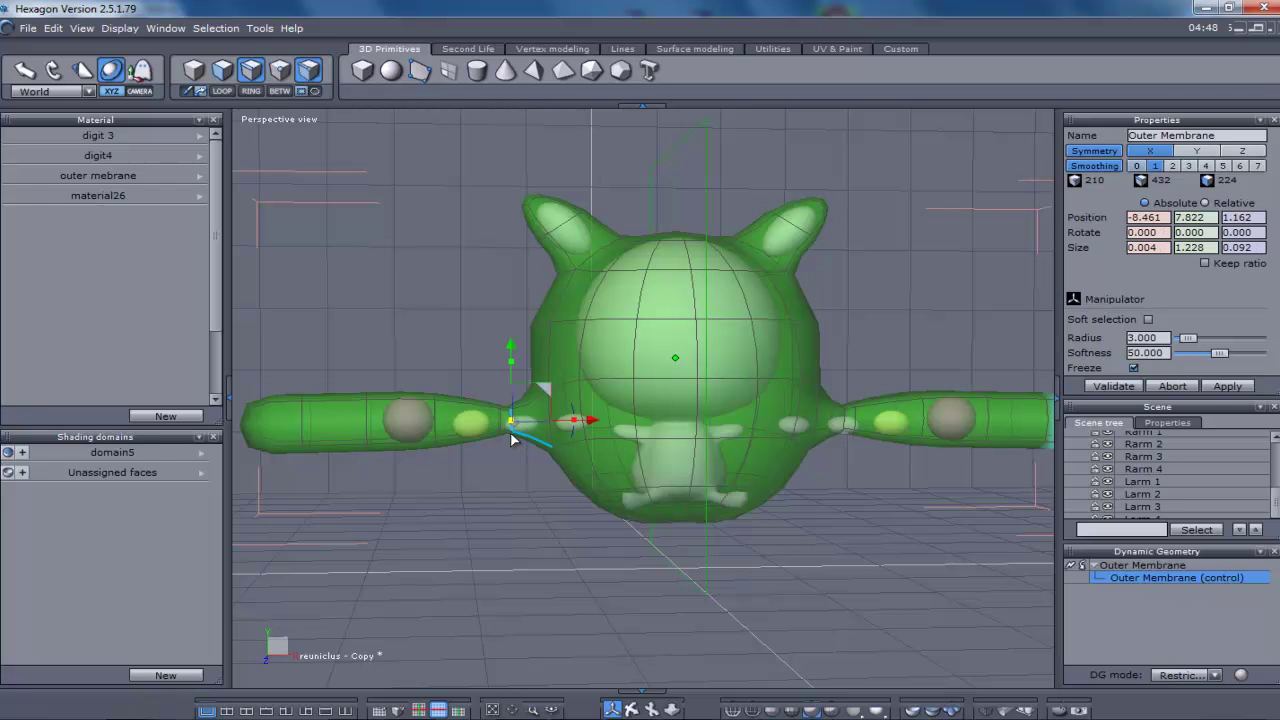
key(alt+l)
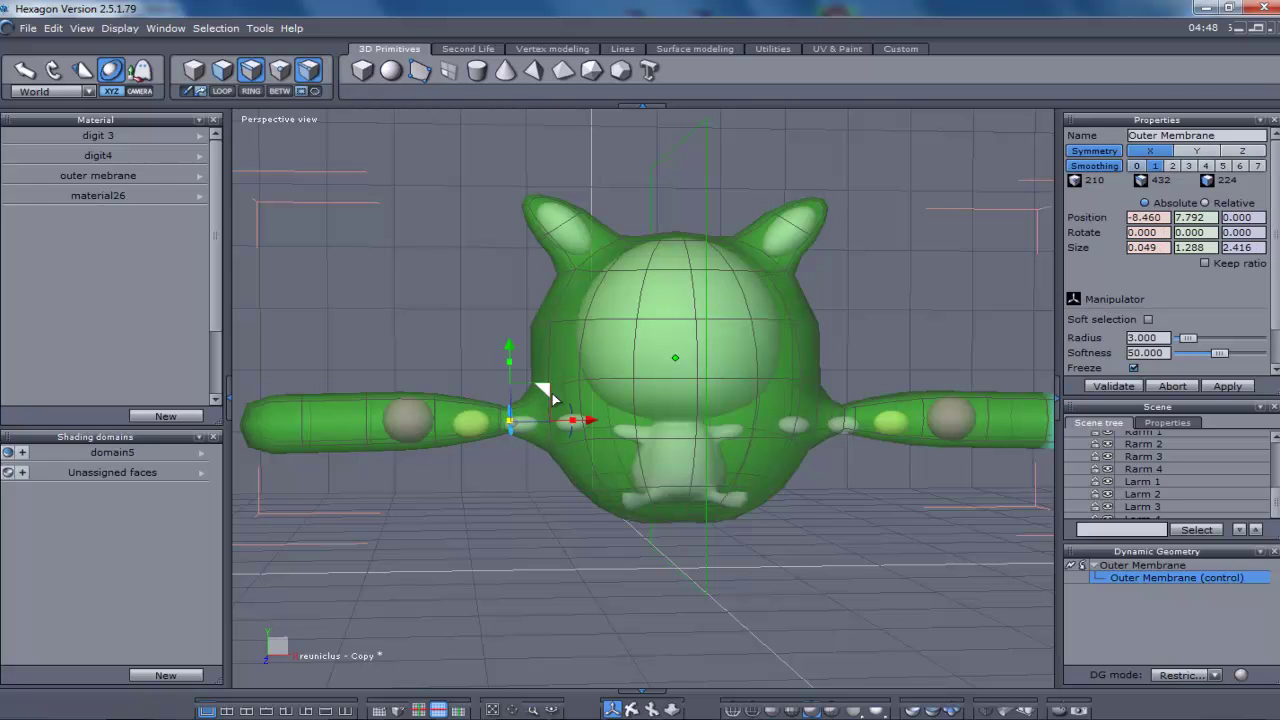
drag(548, 390, 557, 393)
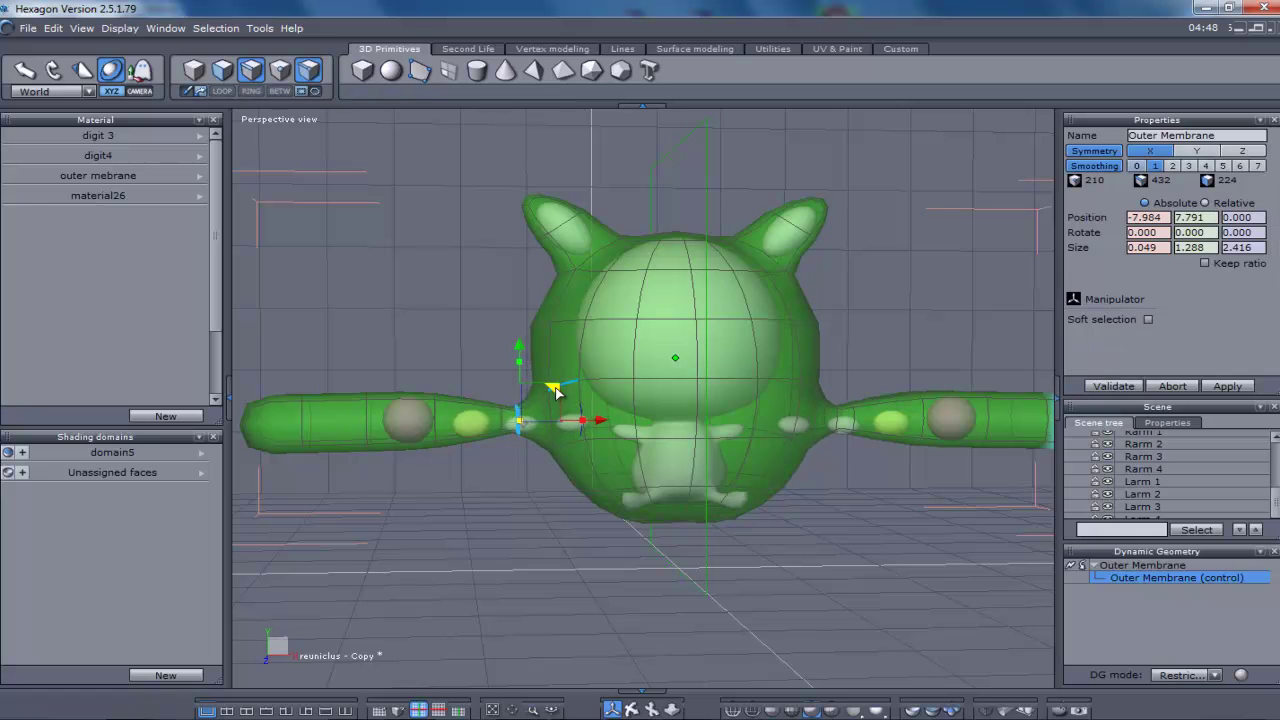
Reposition the outer of the two narrowed arm edge loops along the arm's length.
click(505, 425)
double_click(505, 425)
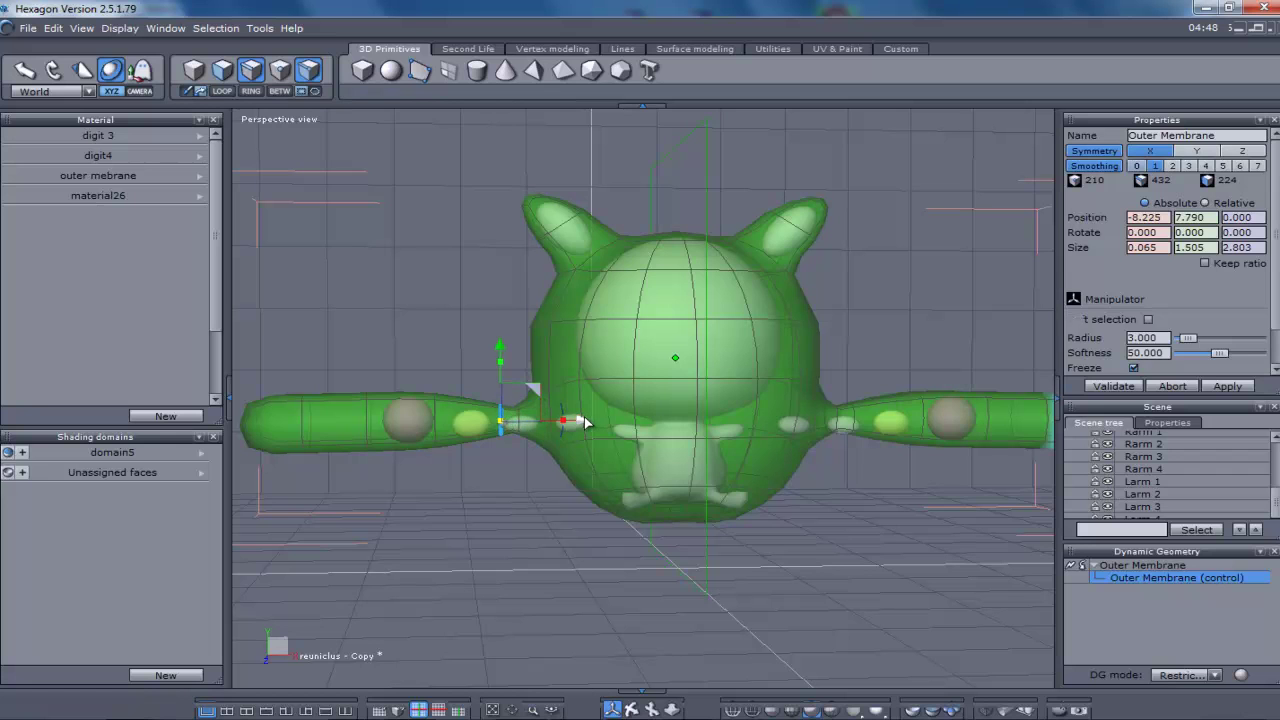
drag(585, 422, 476, 420)
click(485, 456)
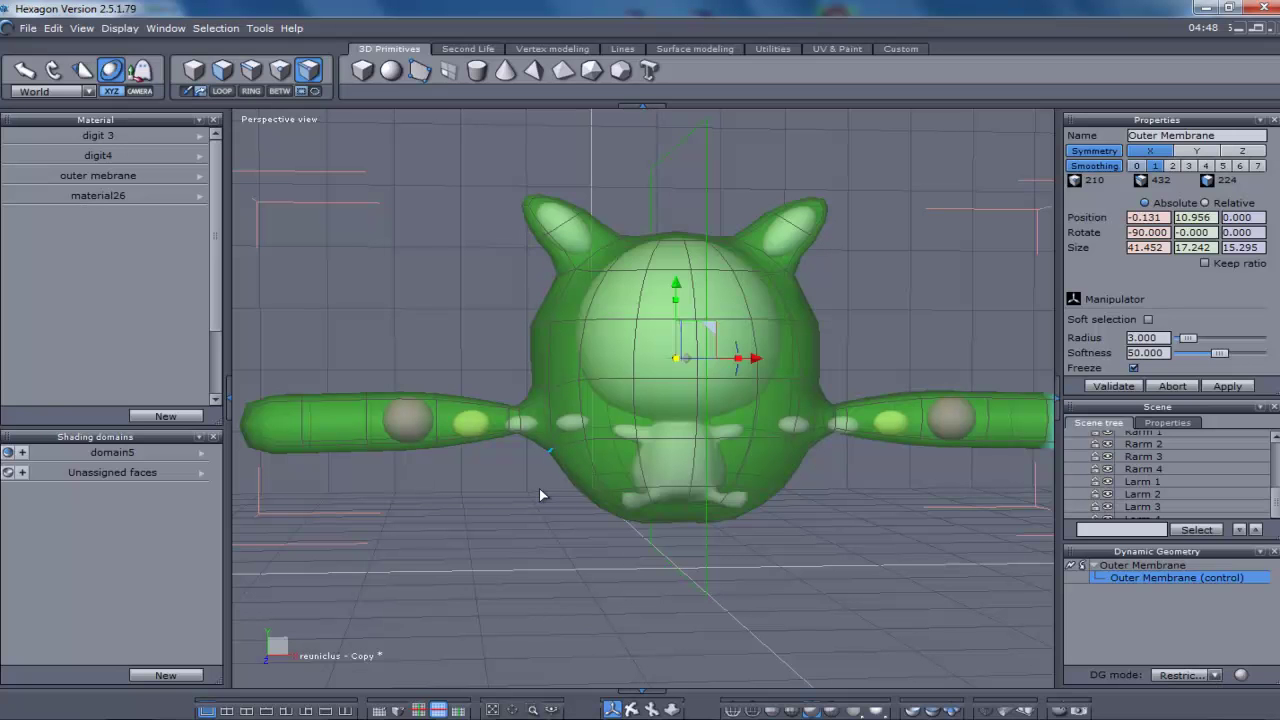
Shift the ring of faces joining the arm to the body inward along X to about -6.43.
scroll(535, 489, up, 5)
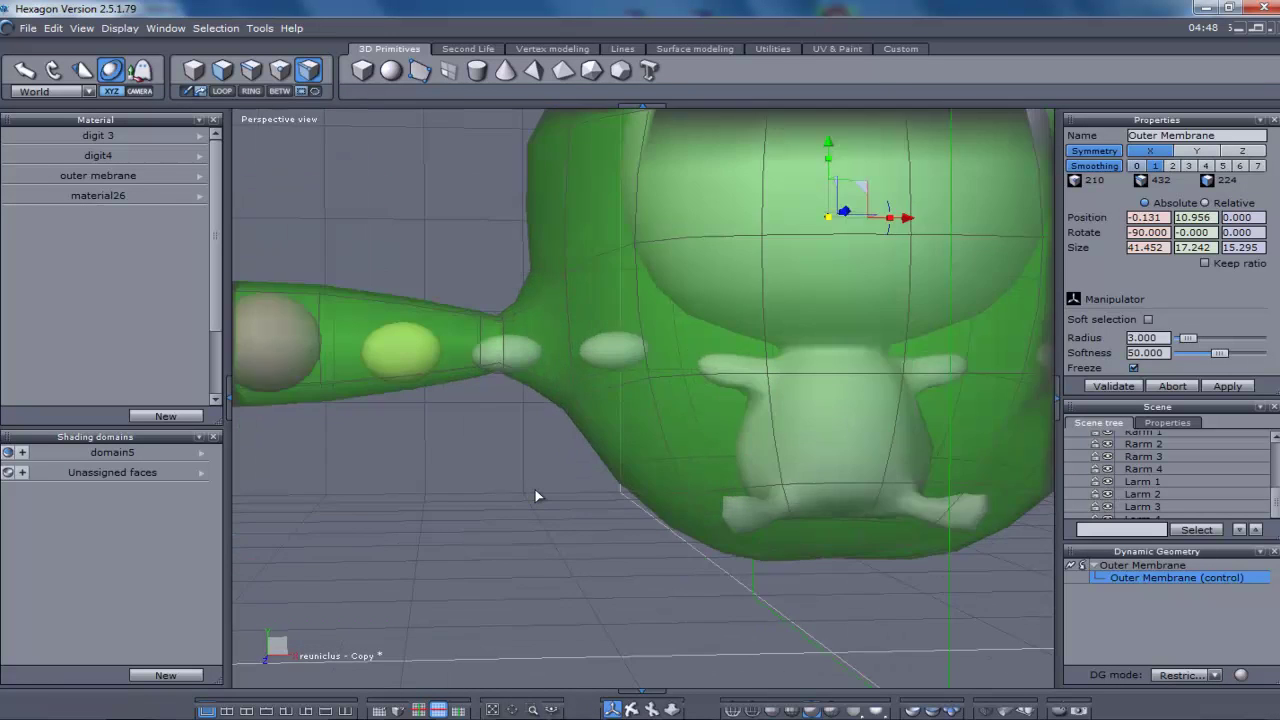
scroll(535, 489, down, 5)
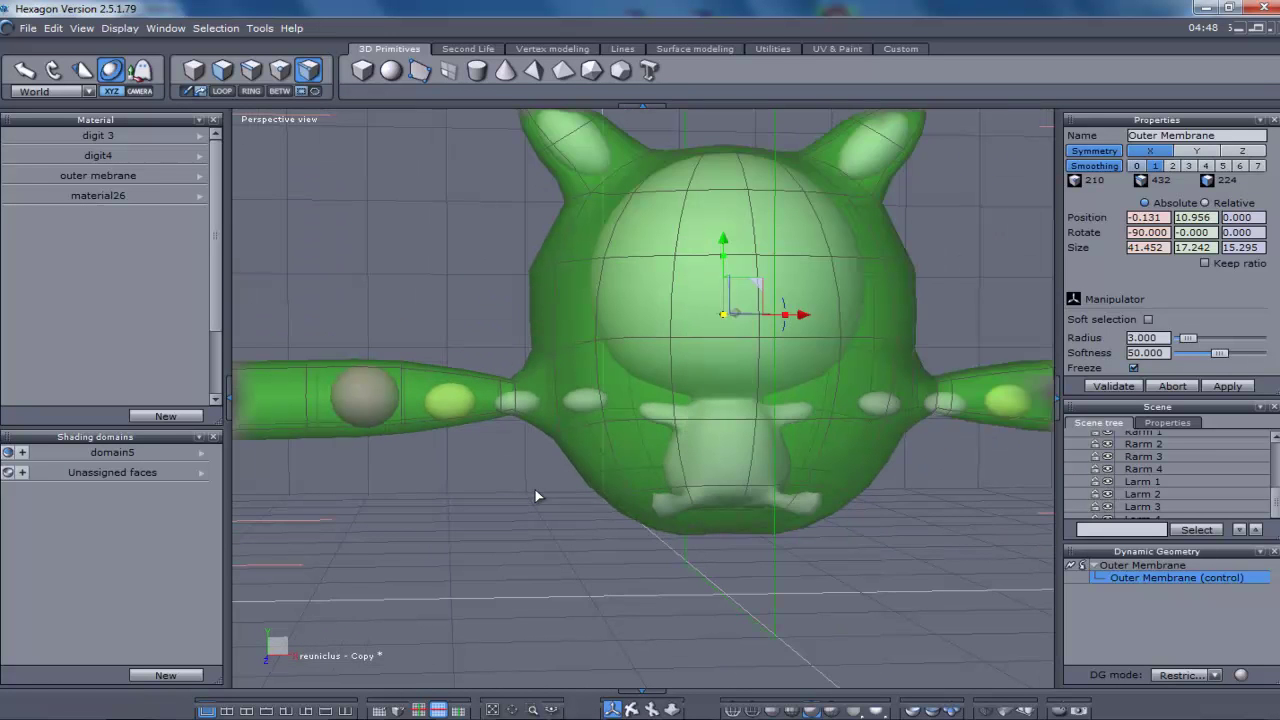
click(538, 391)
key(alt+l)
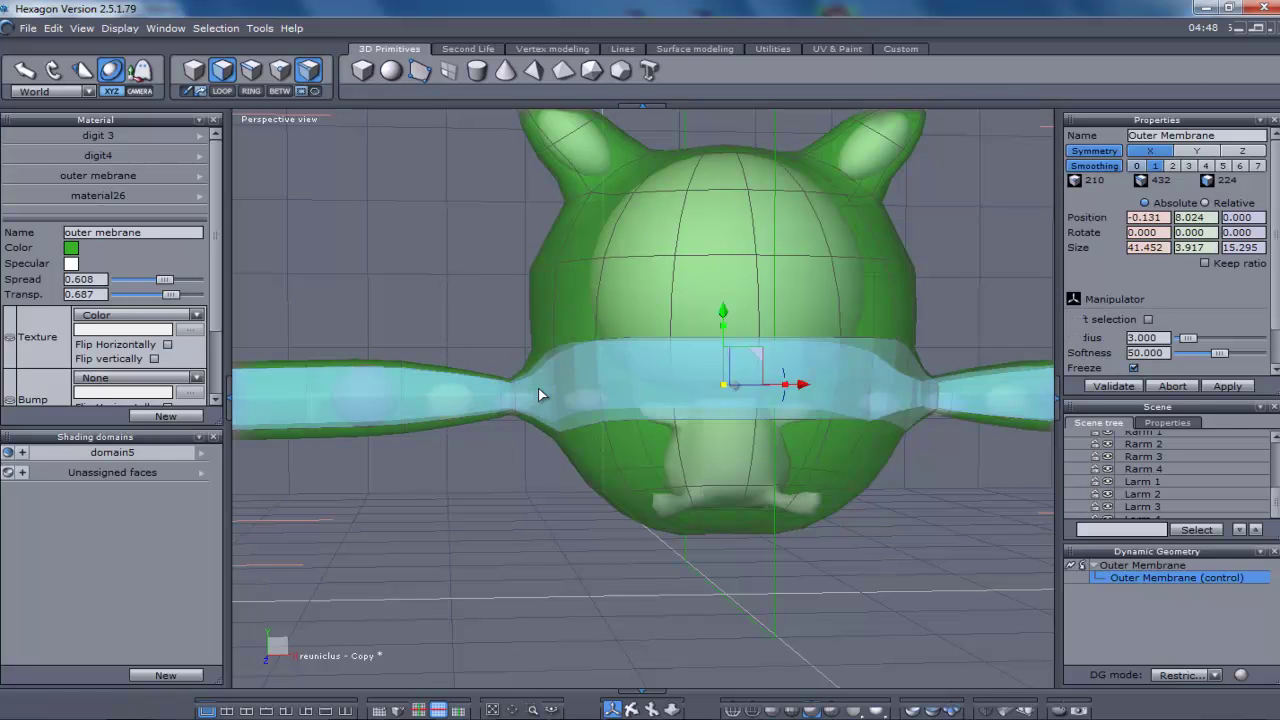
click(538, 390)
drag(620, 400, 640, 400)
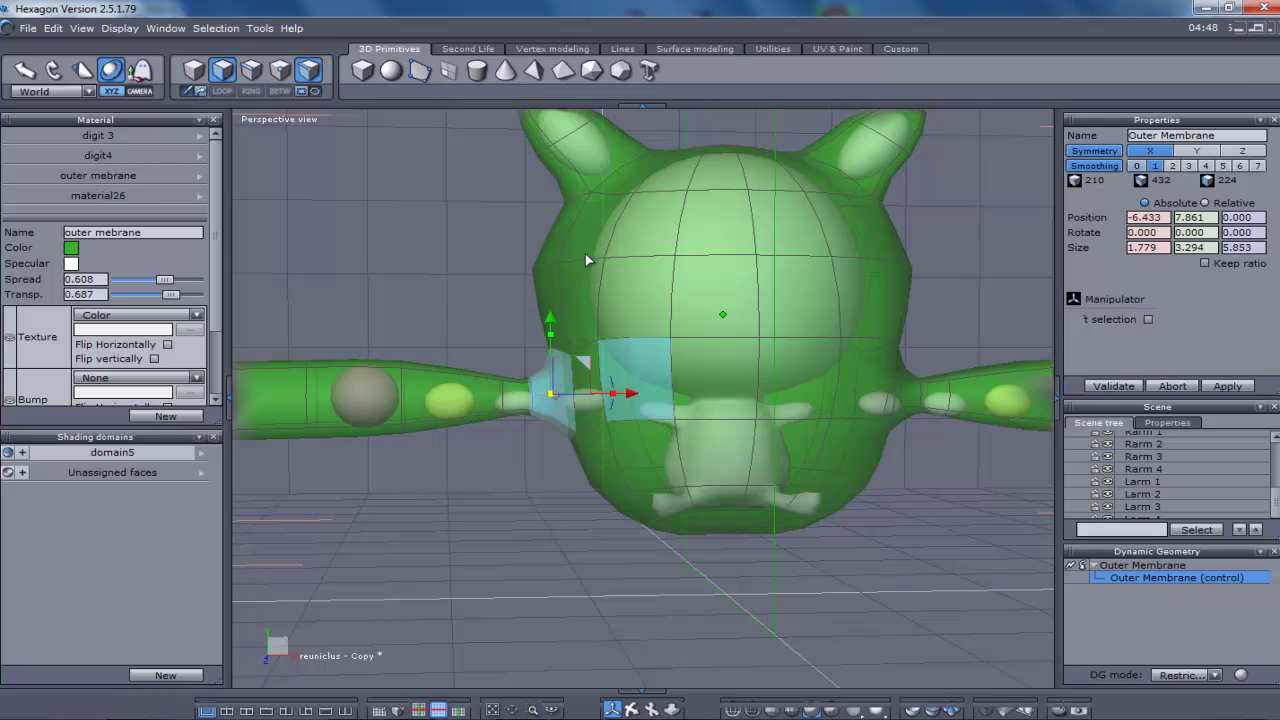
Pull the membrane's outermost side point above the arm inward to flatten the side of the body.
click(511, 267)
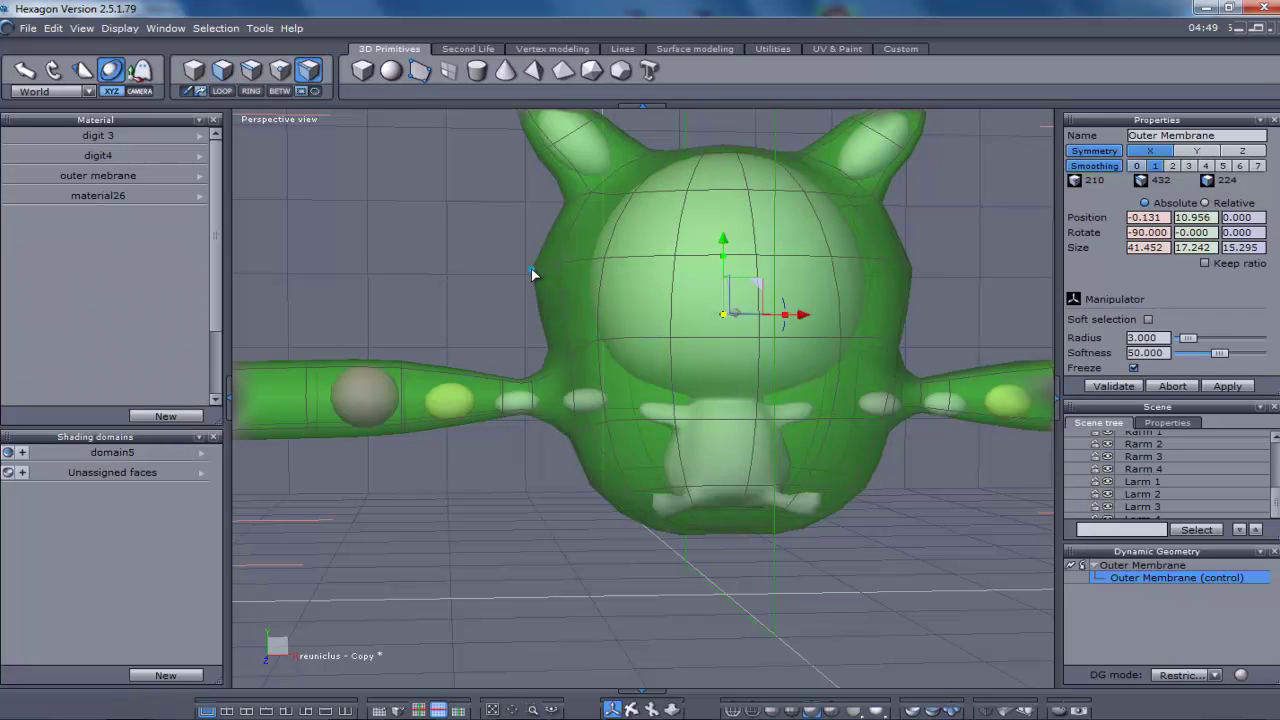
click(531, 268)
drag(569, 238, 609, 248)
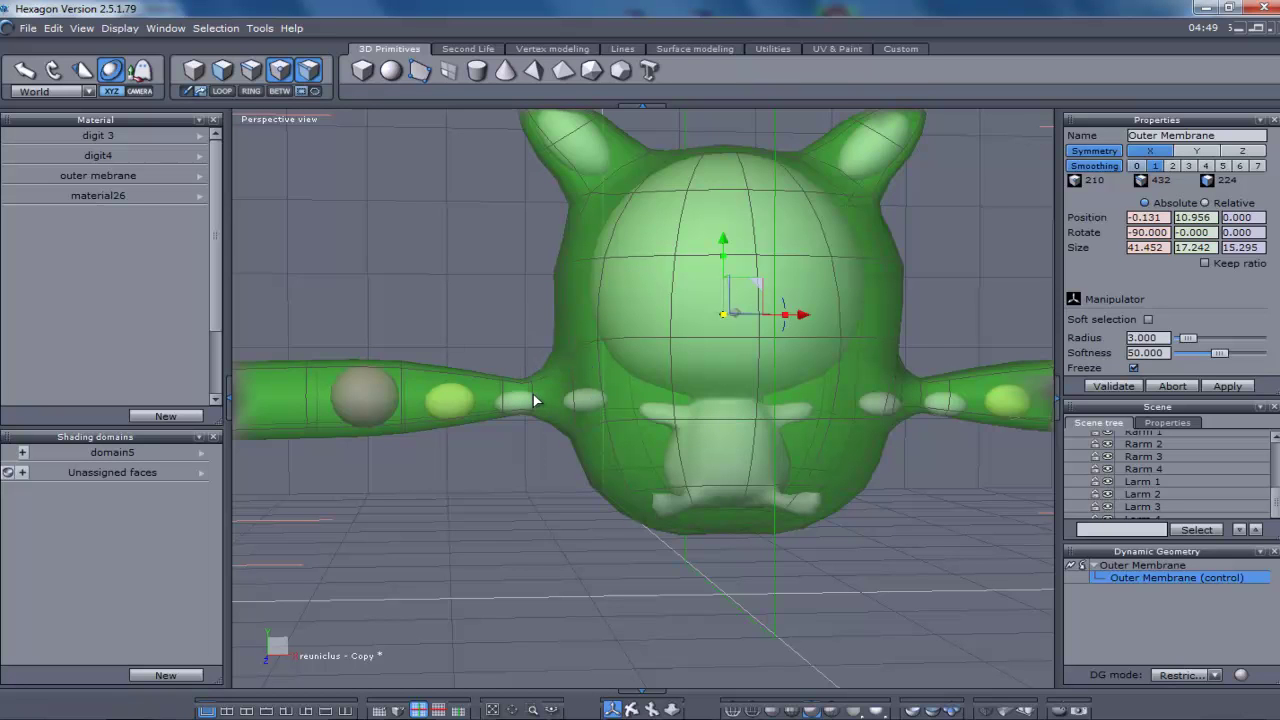
Shrink the edge loop at the arm's narrow junction with the body to about 1.22 high and 2.30 deep.
click(545, 418)
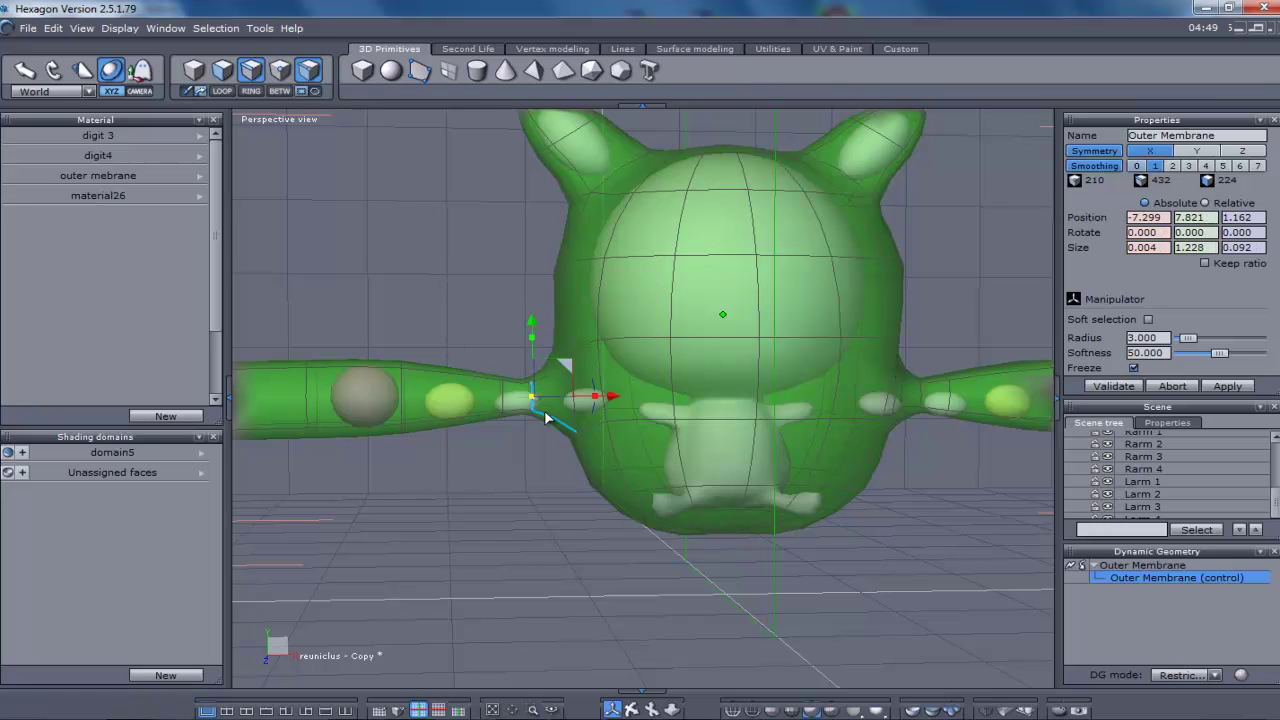
key(alt+l)
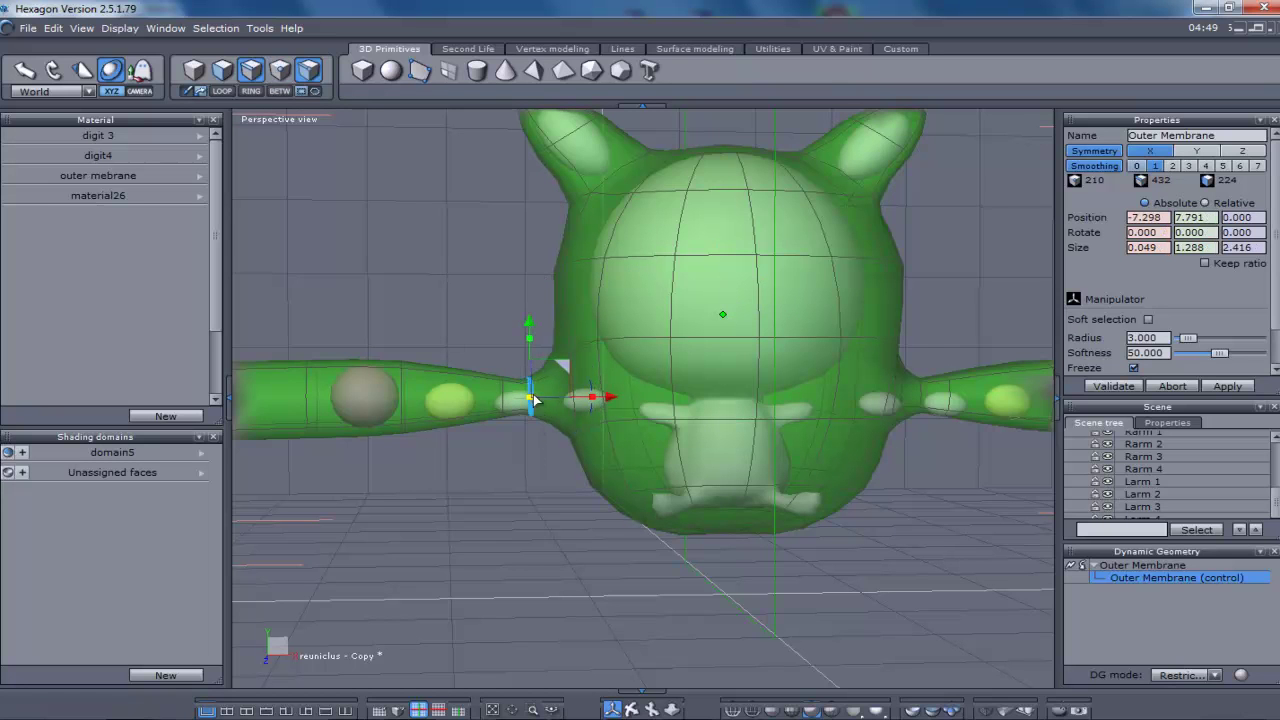
mouse_move(529, 399)
mouse_down()
mouse_move(549, 399)
mouse_move(517, 397)
mouse_up()
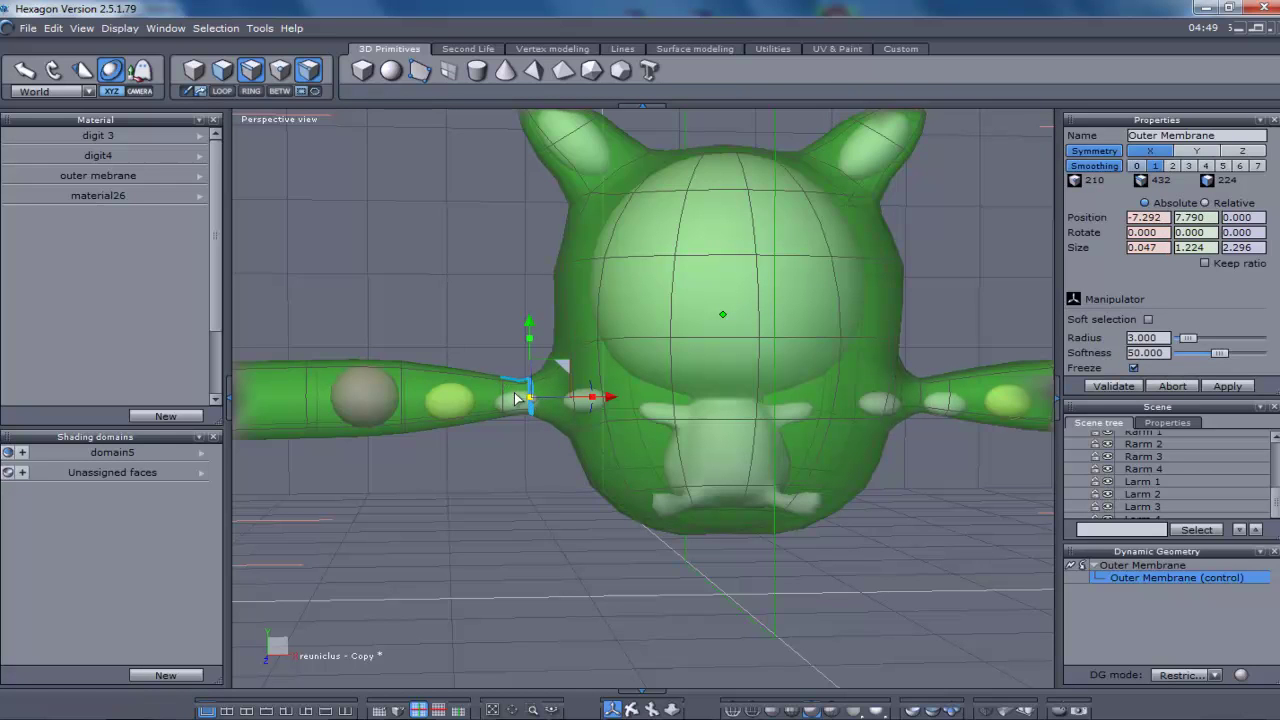
Enlarge the ring of arm faces around the yellow sphere to thicken the arm, and deselect the membrane to check its smoothed shape.
click(494, 427)
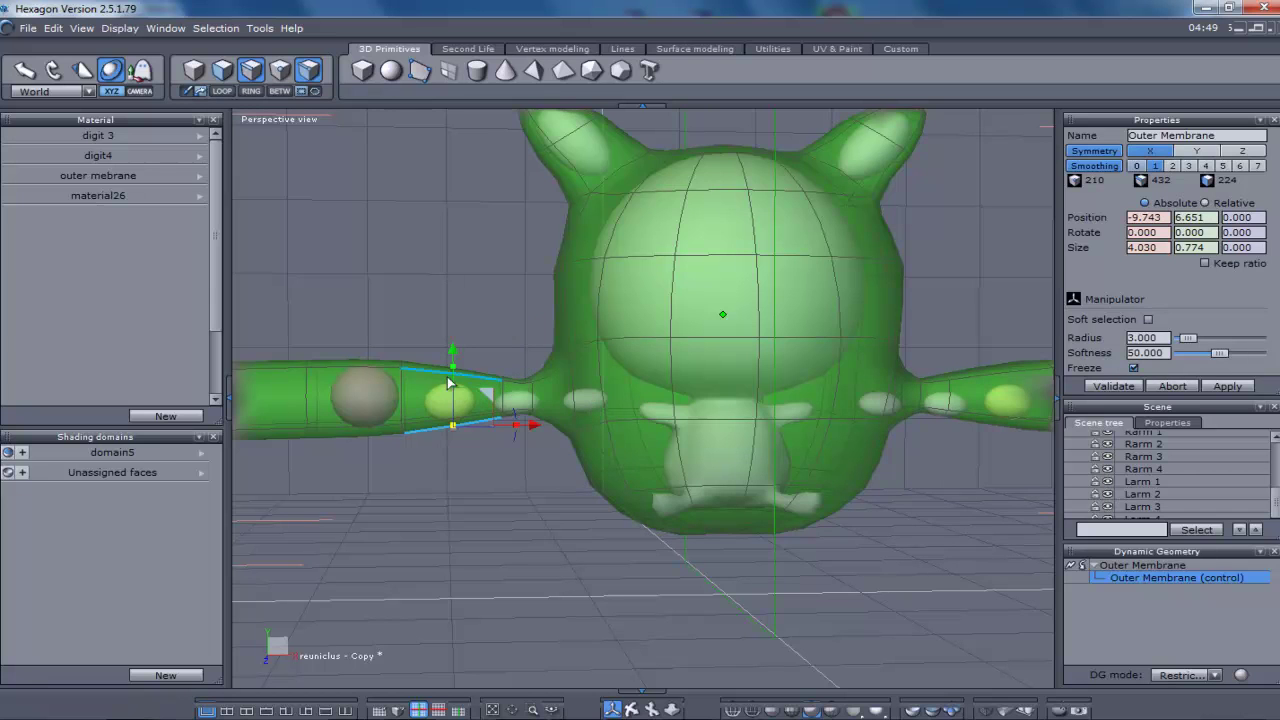
key(F3)
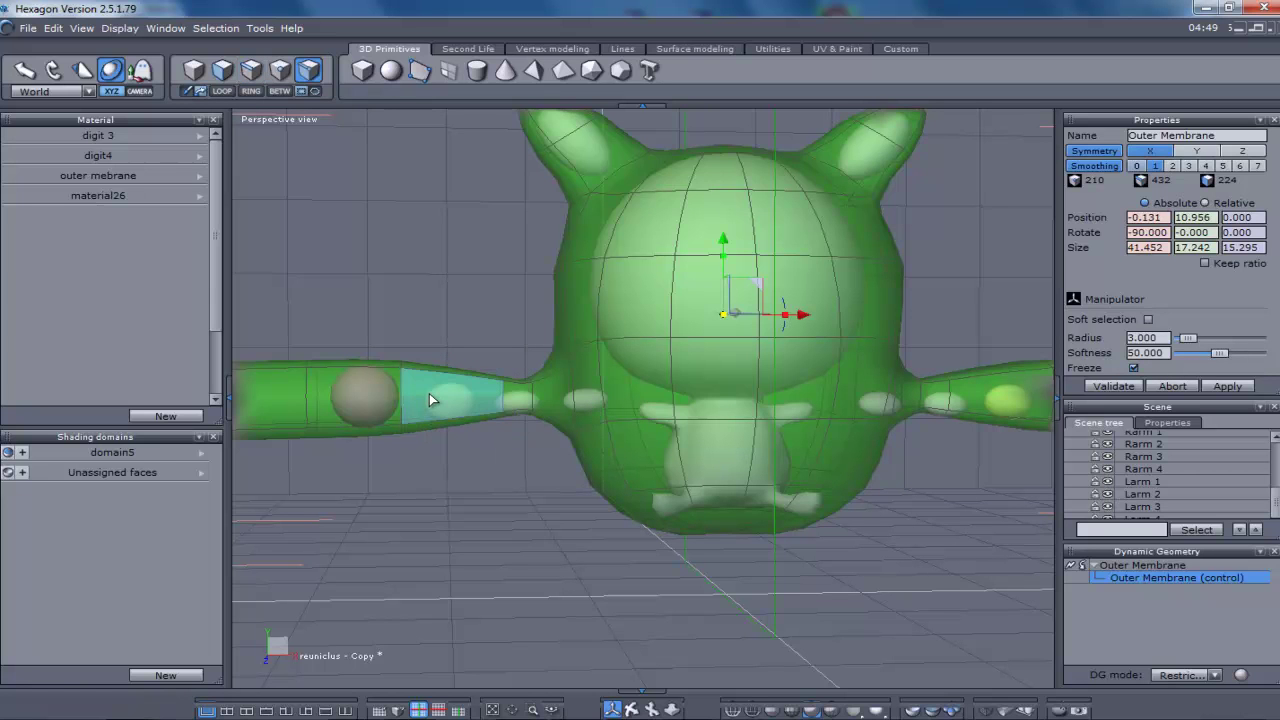
click(430, 398)
double_click(430, 400)
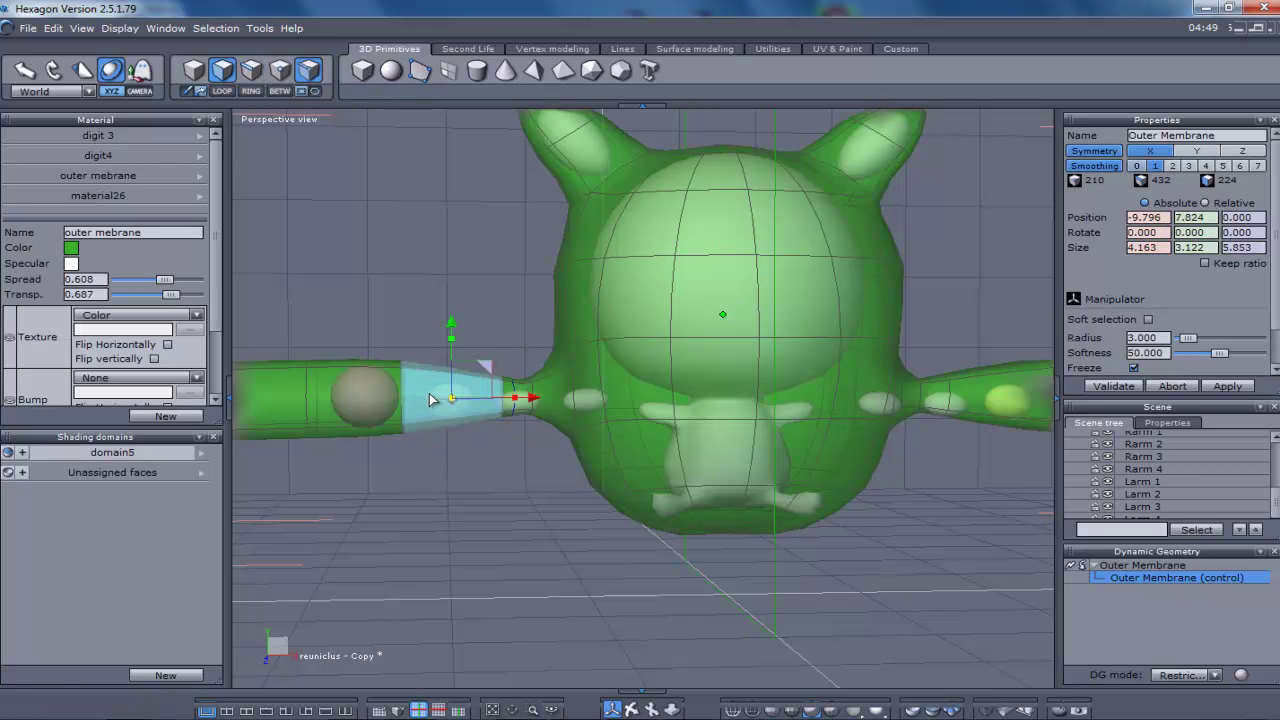
drag(463, 400, 552, 400)
click(519, 444)
click(483, 434)
click(483, 436)
click(522, 506)
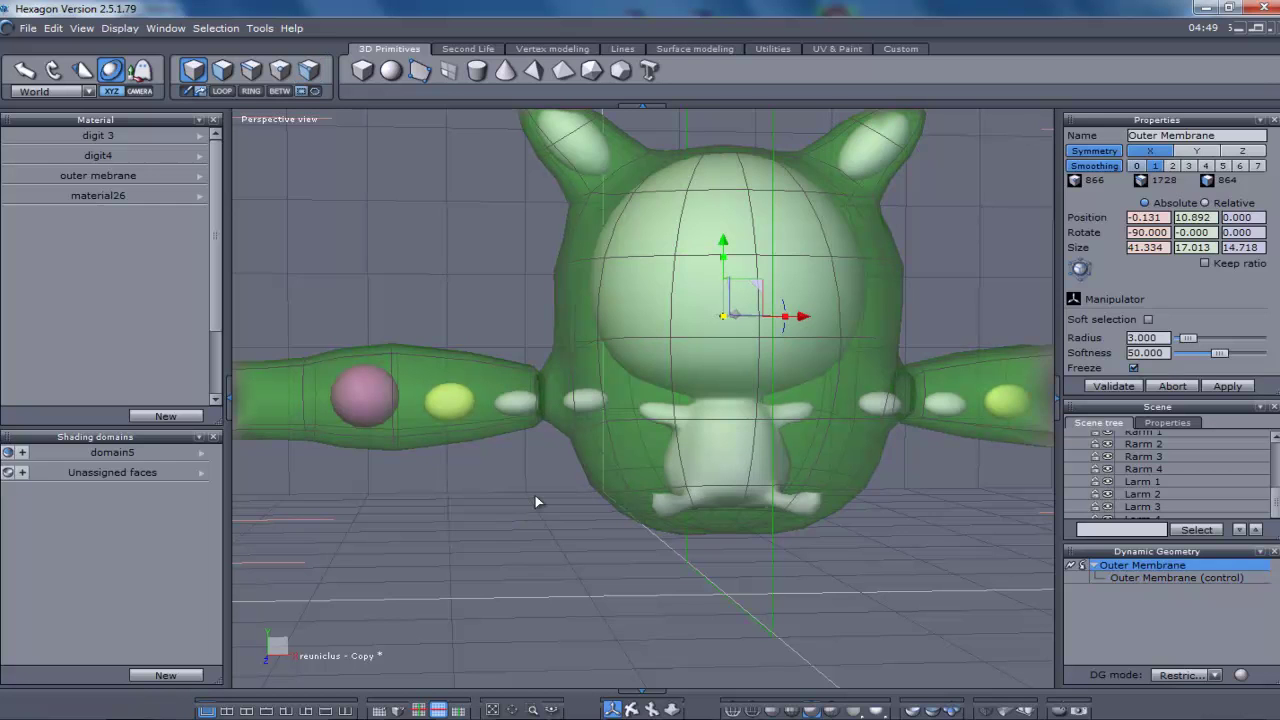
click(535, 495)
scroll(521, 498, down, 3)
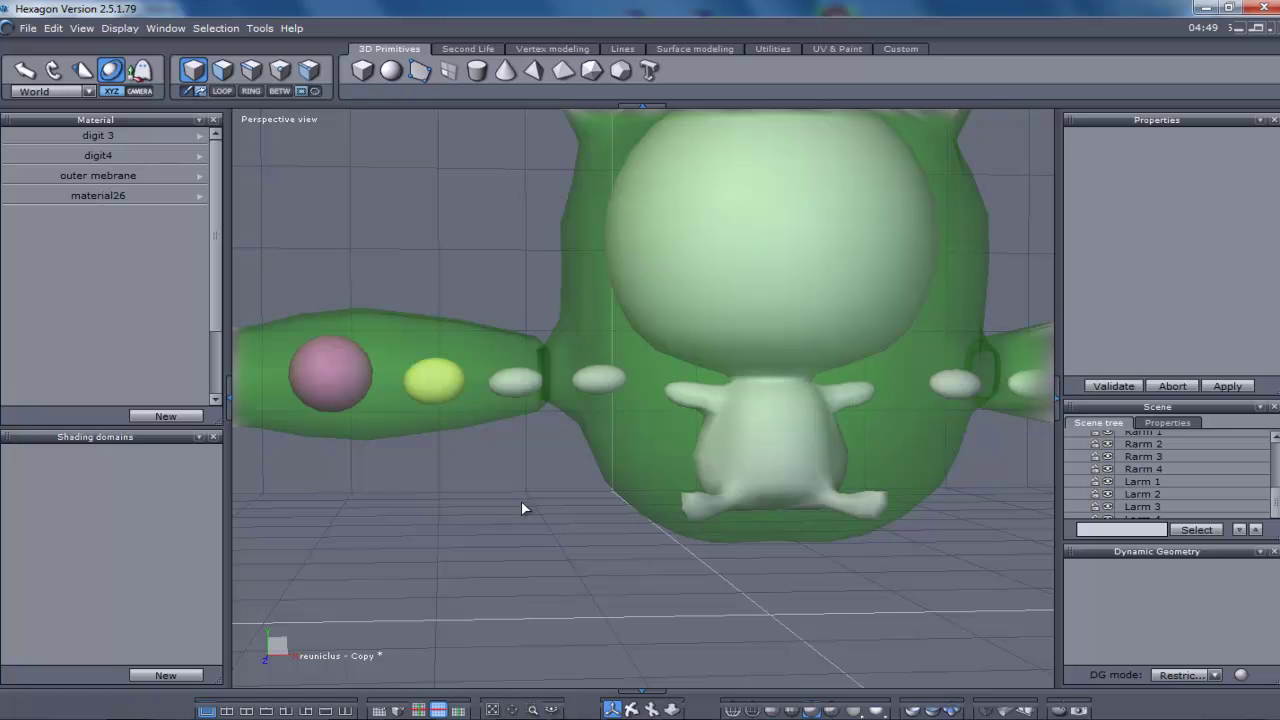
Shift the membrane's edge loop beside the large arm sphere toward the body along X to about -11.40.
click(454, 365)
click(382, 385)
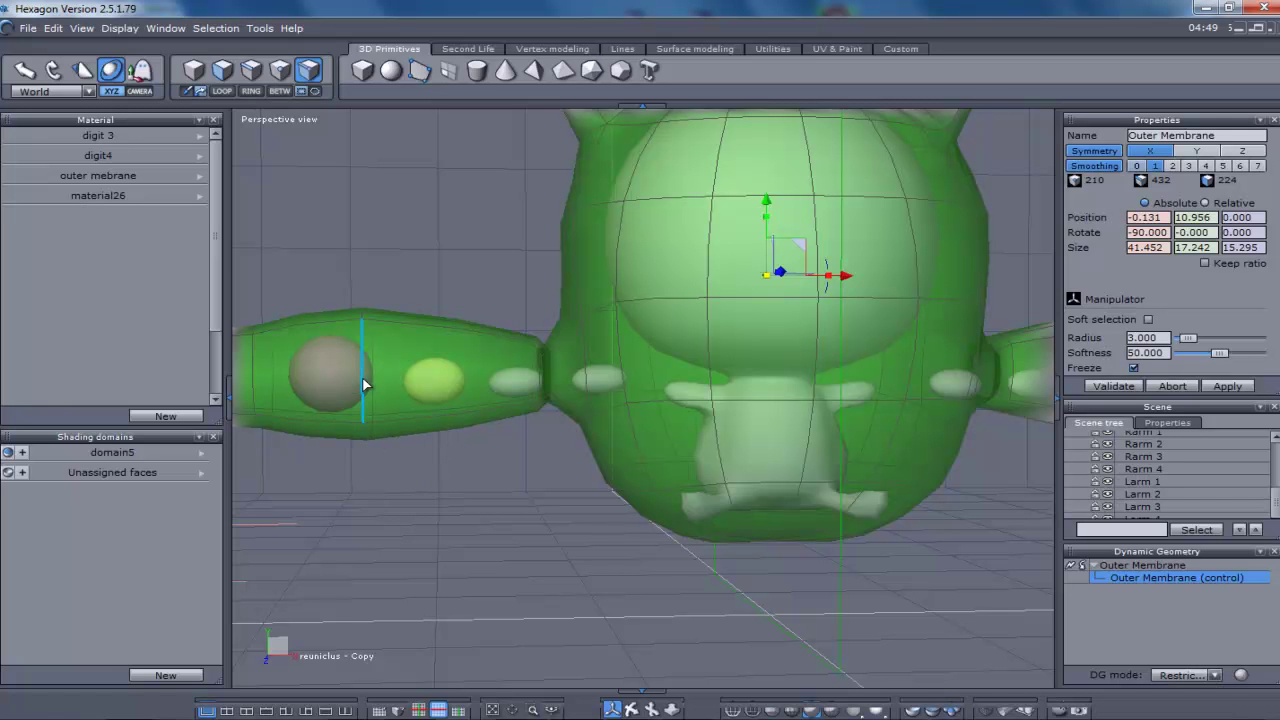
click(364, 385)
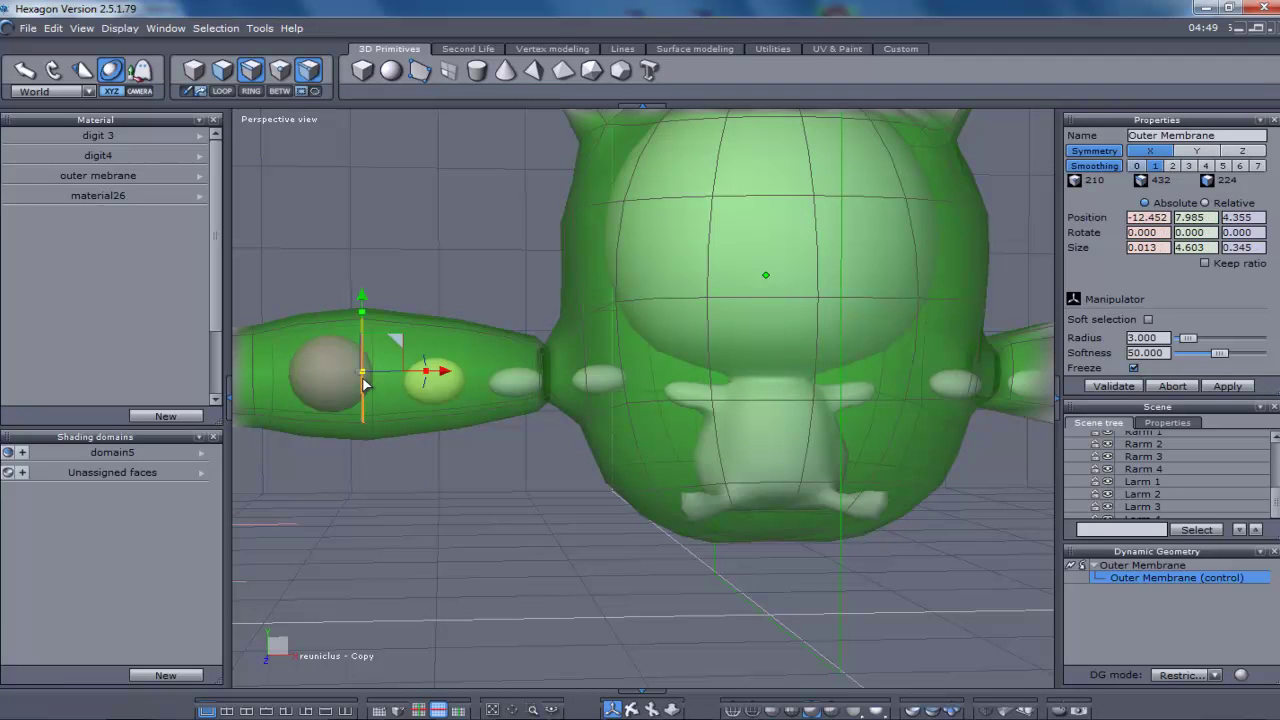
double_click(364, 385)
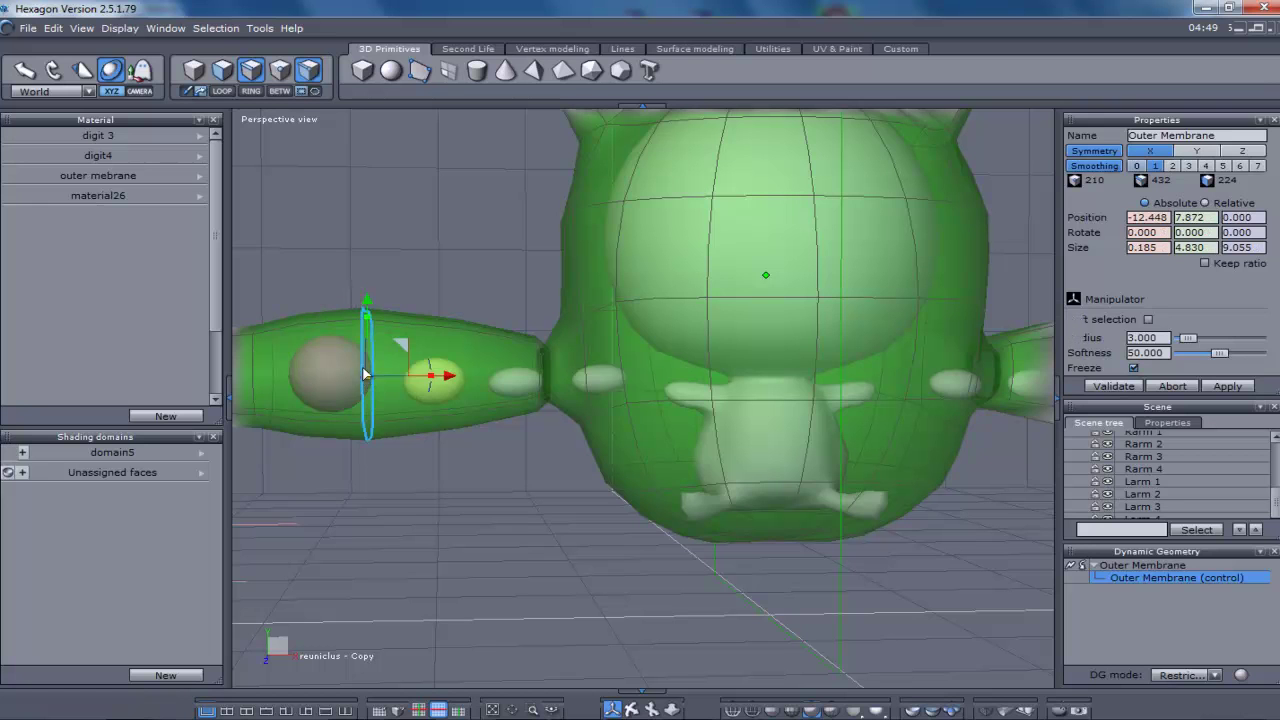
drag(420, 352, 445, 352)
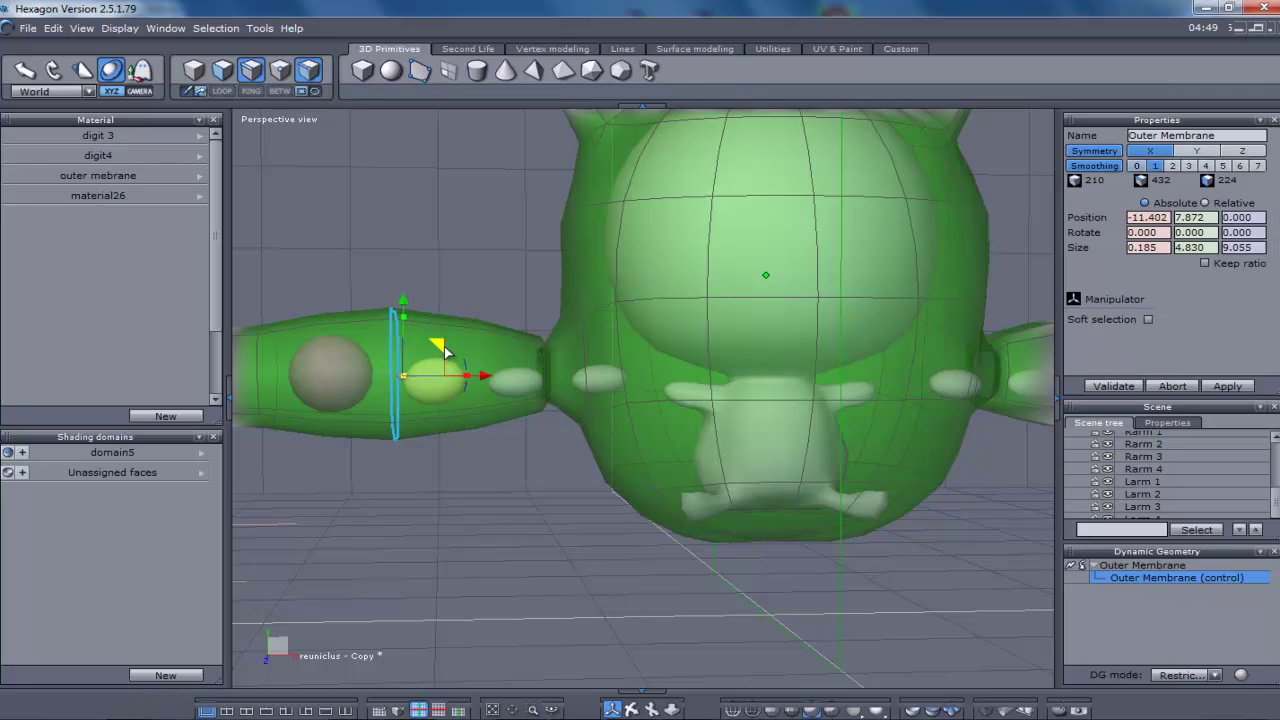
Extract a parallel edge loop from the selected arm loop, offset outward over the large arm sphere.
click(472, 591)
click(648, 708)
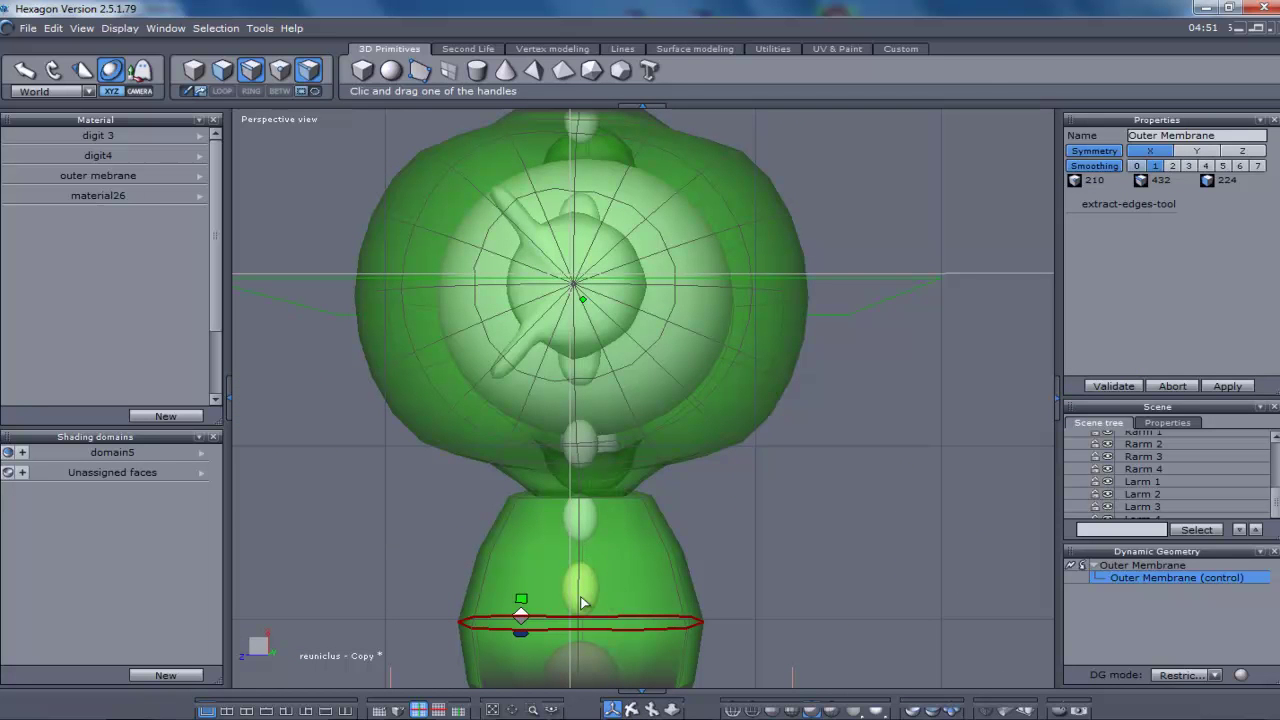
middle_drag(632, 640, 784, 628)
middle_drag(888, 618, 897, 616)
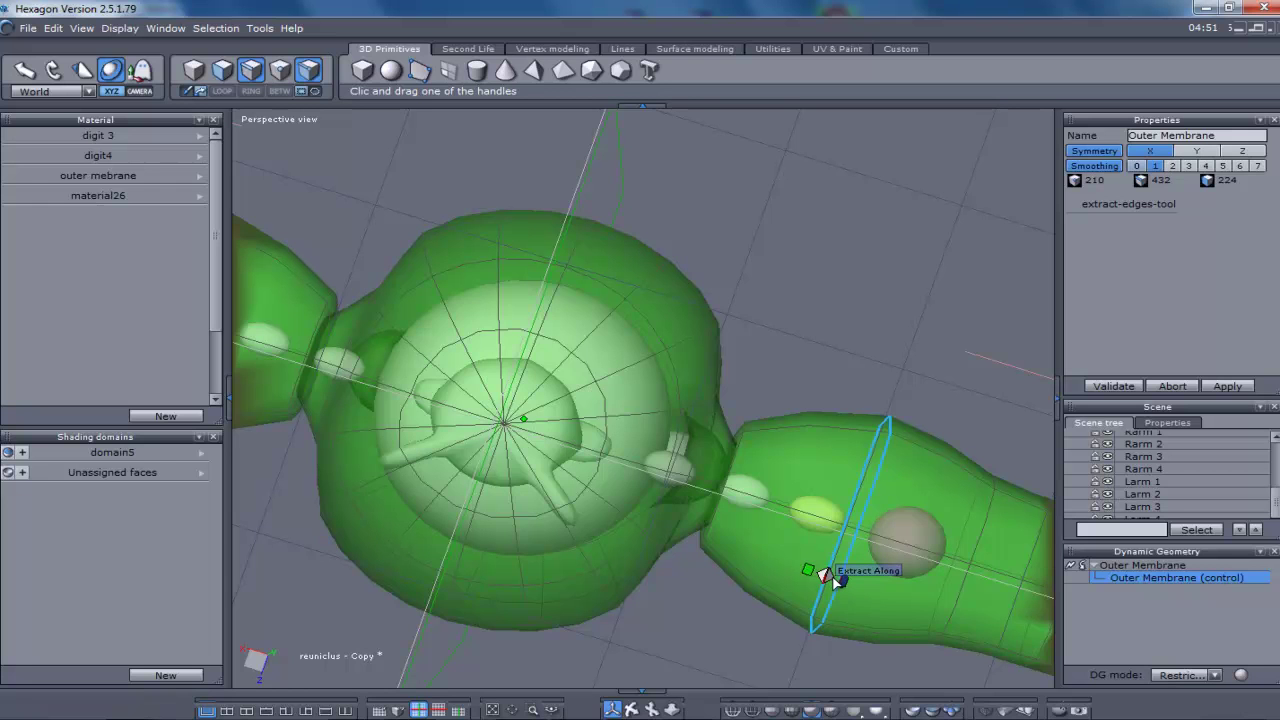
drag(836, 580, 878, 589)
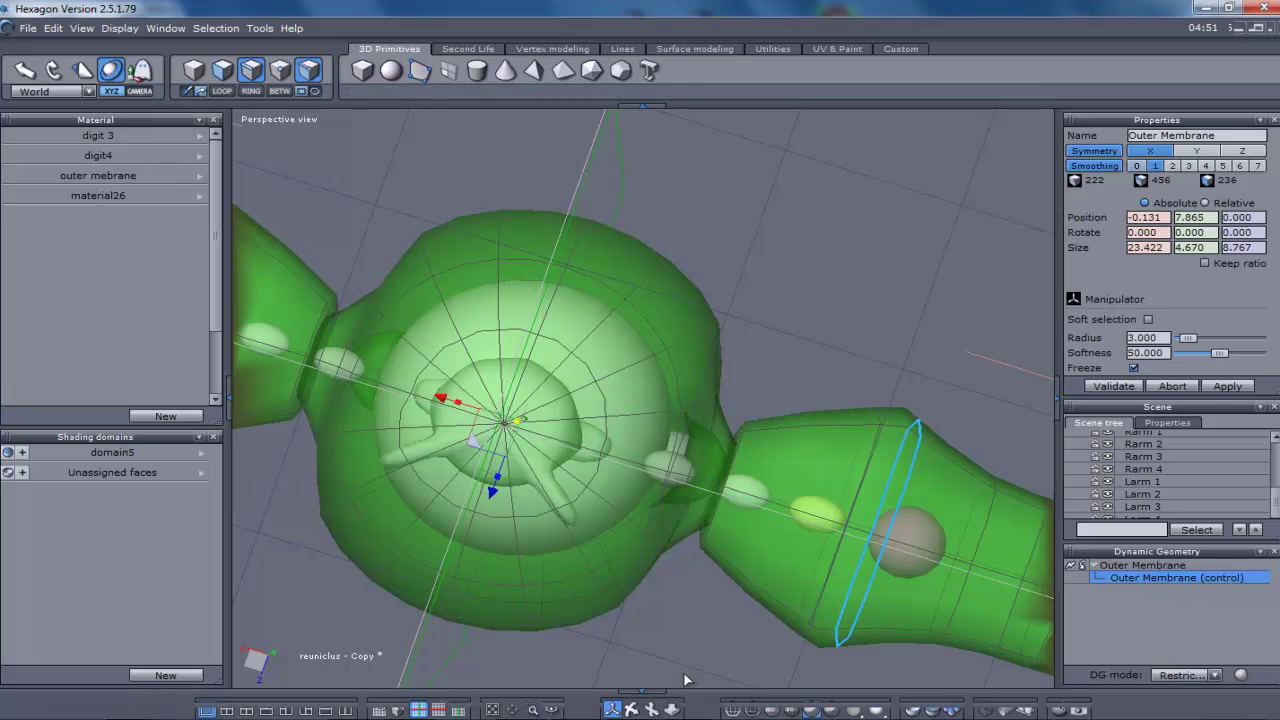
Scale down the narrow ring of faces between the two neighbouring arm edge loops to about 3.02 high and 5.65 deep.
middle_drag(780, 620, 800, 520)
right_drag(740, 630, 424, 620)
middle_drag(640, 600, 508, 600)
middle_drag(600, 670, 627, 705)
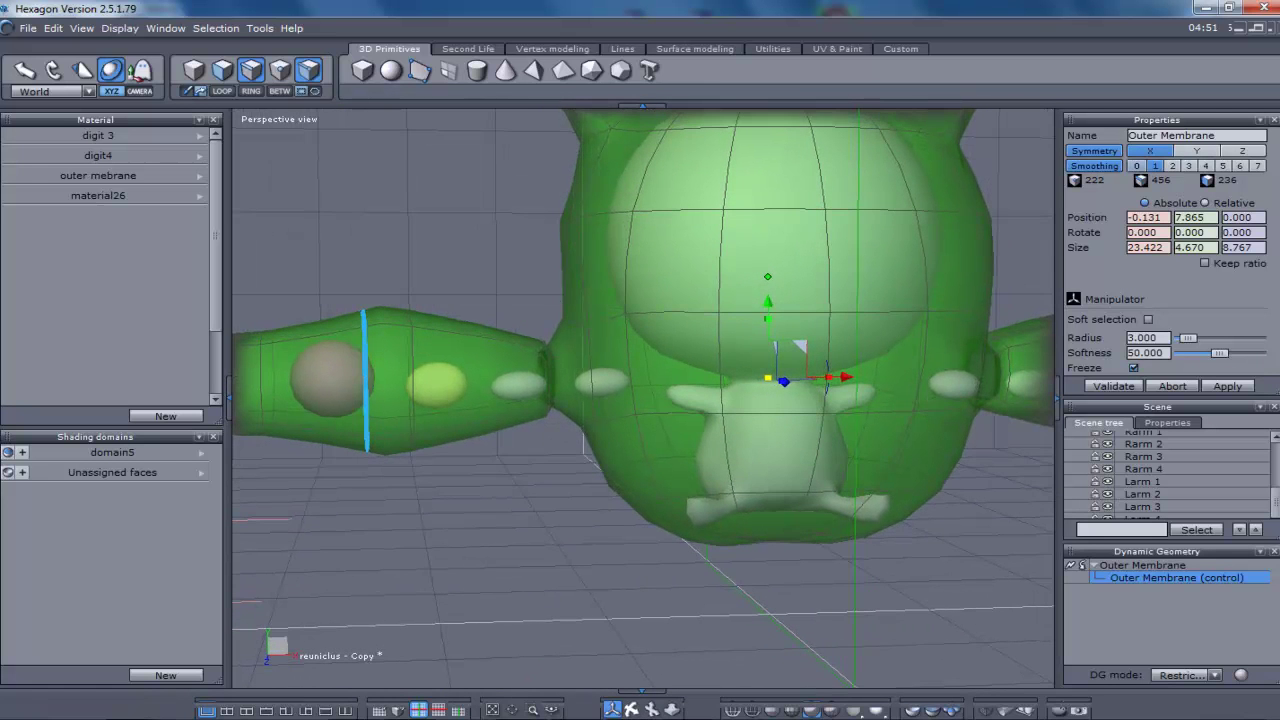
click(391, 372)
click(393, 376)
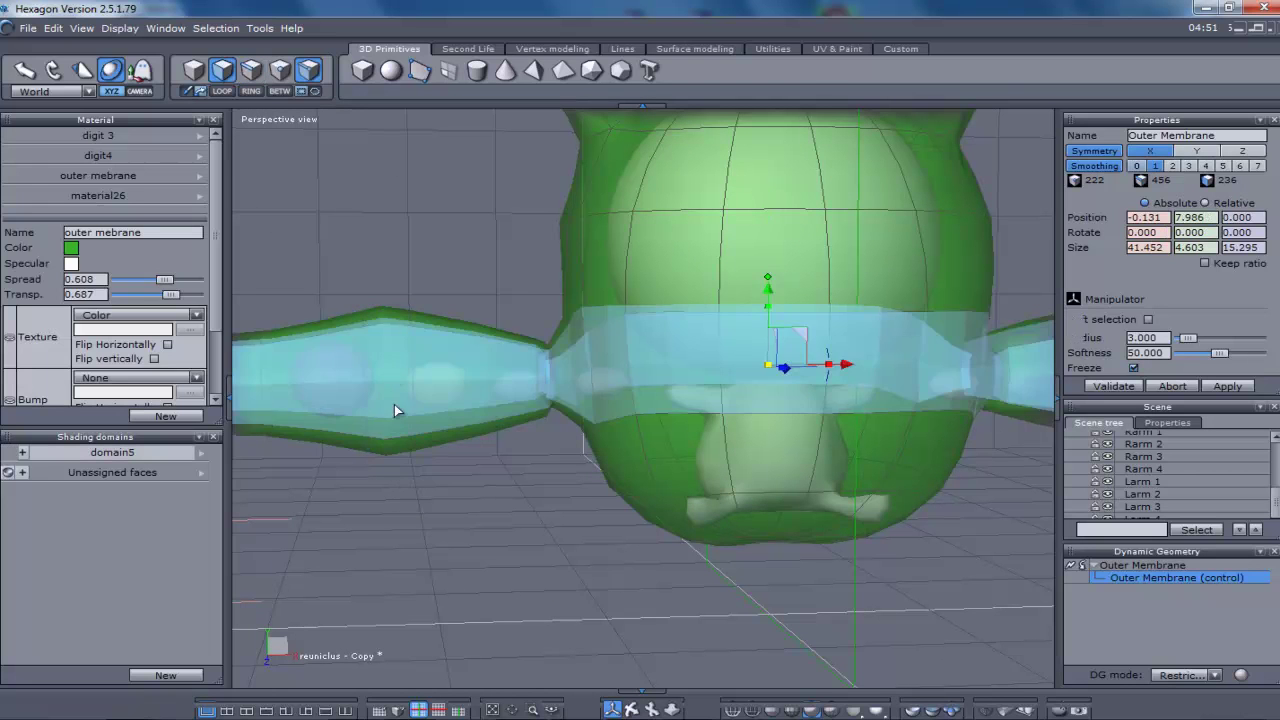
click(393, 378)
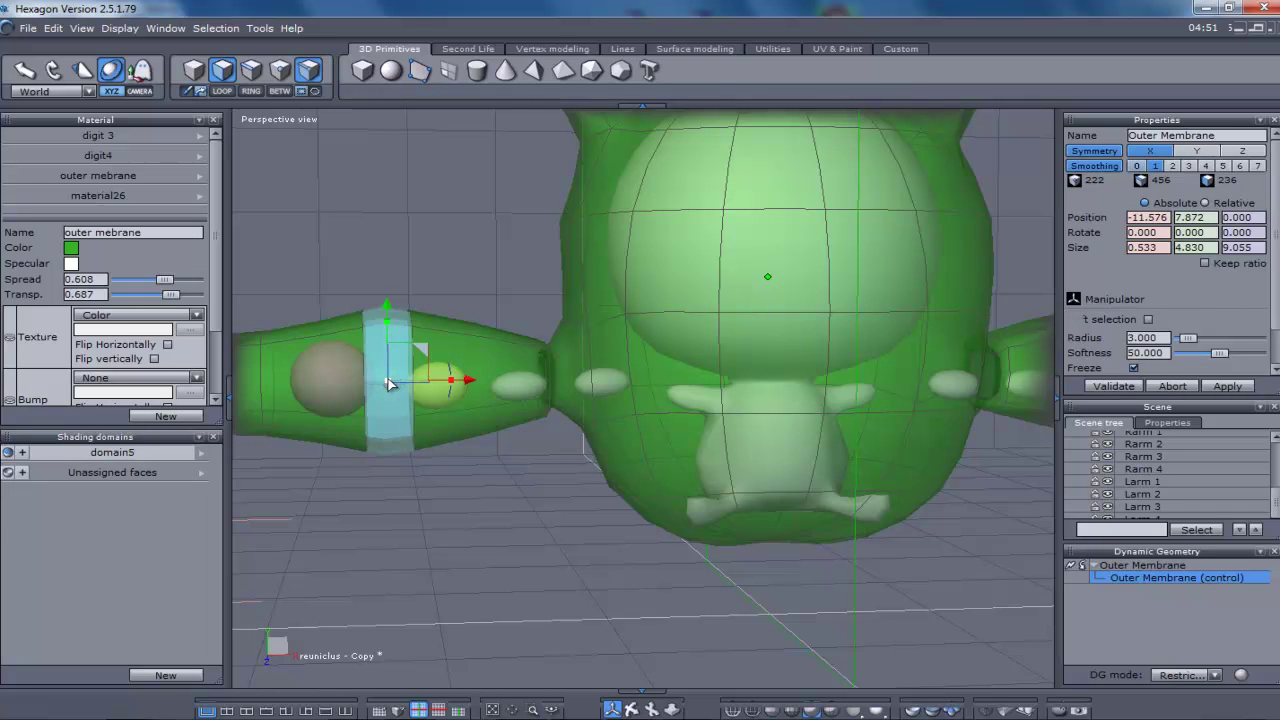
drag(388, 384, 394, 440)
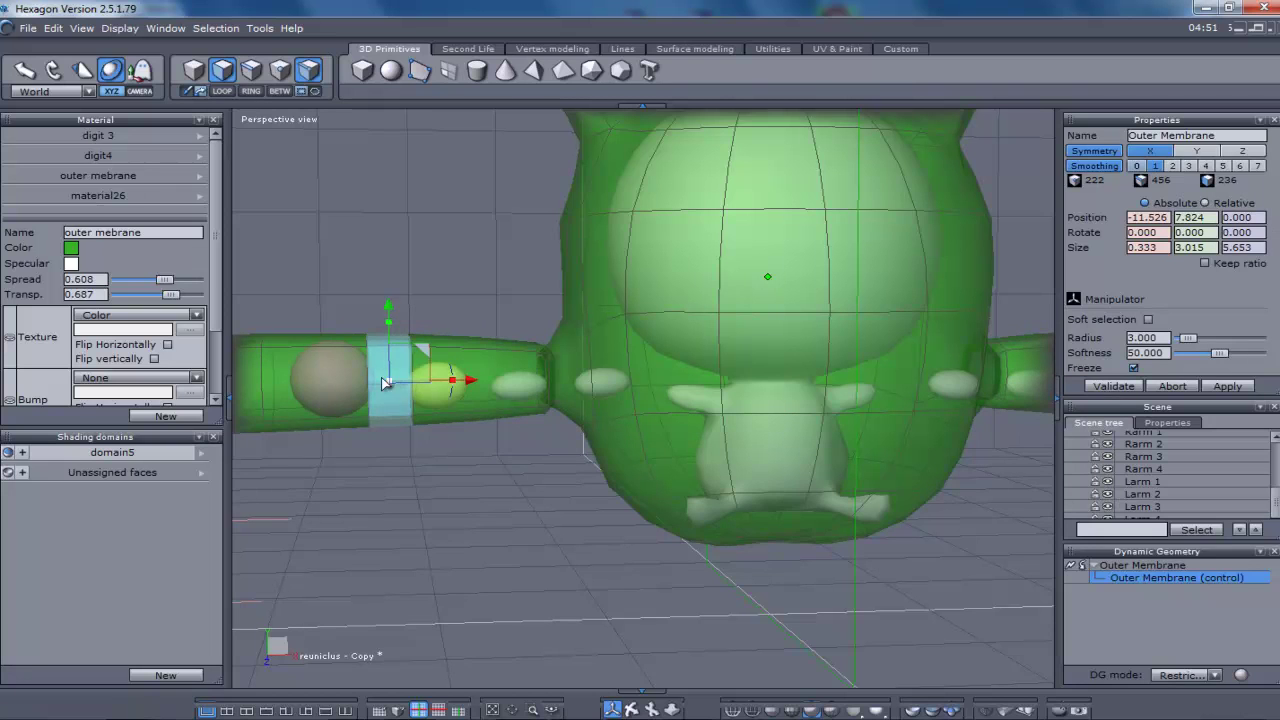
click(366, 409)
click(372, 527)
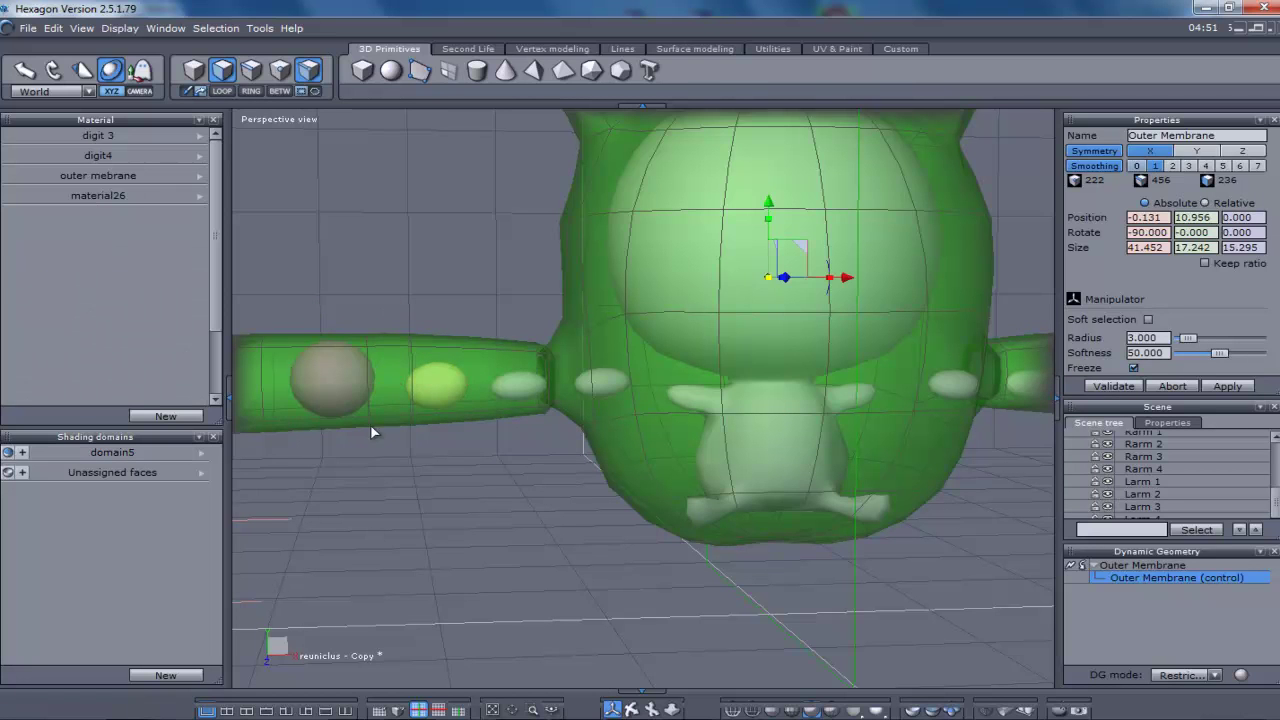
Bring the two narrowed edge loops closer together between the yellow and large spheres, moving the inner one to about X -11.94.
click(369, 382)
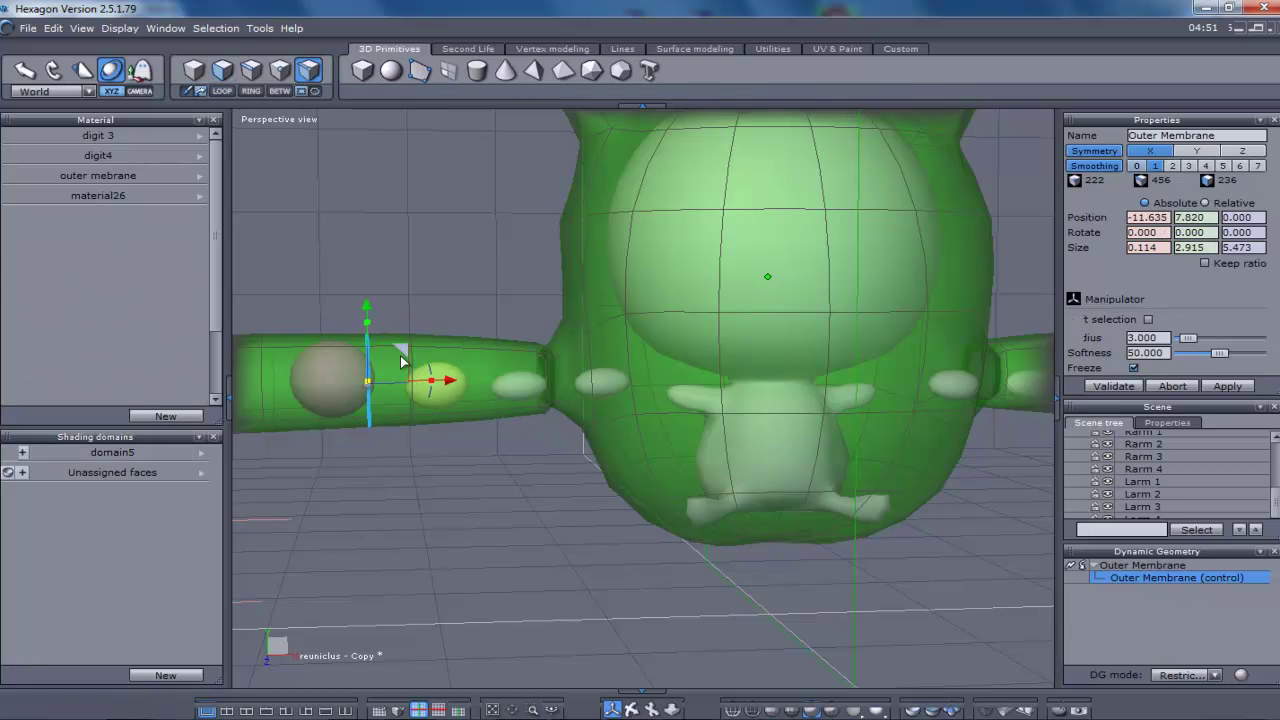
drag(404, 357, 432, 358)
click(421, 445)
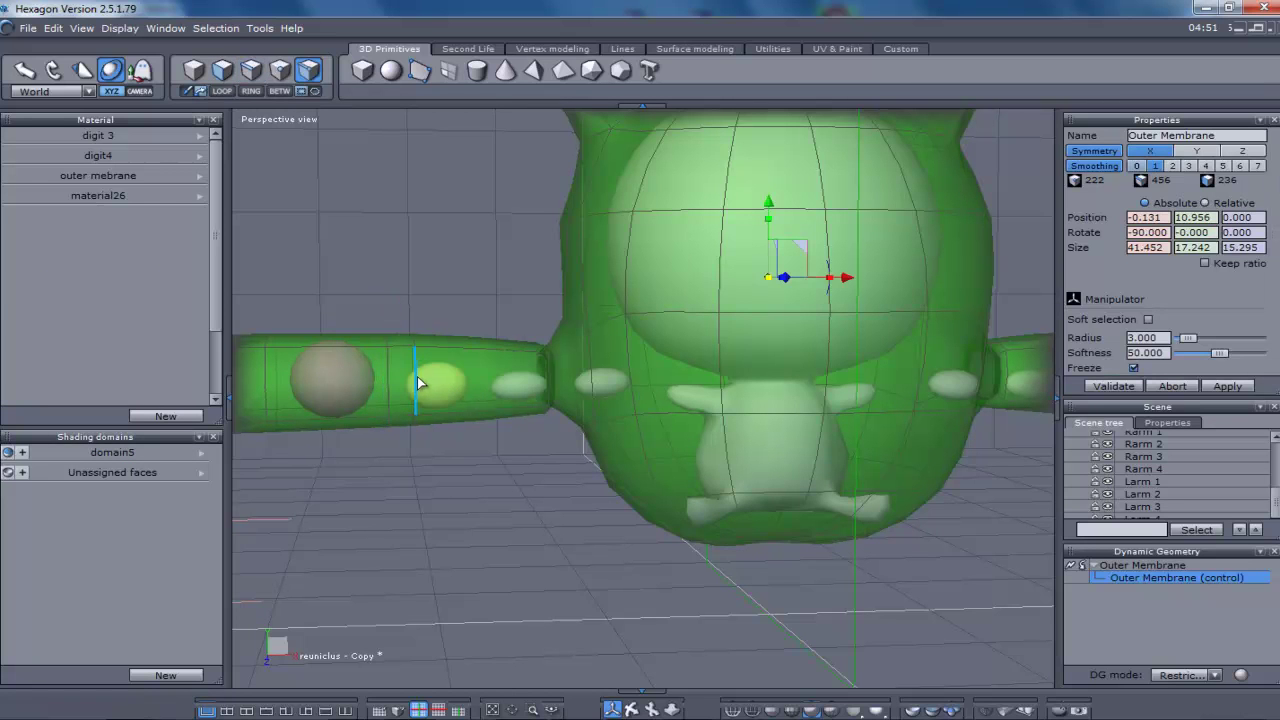
click(417, 381)
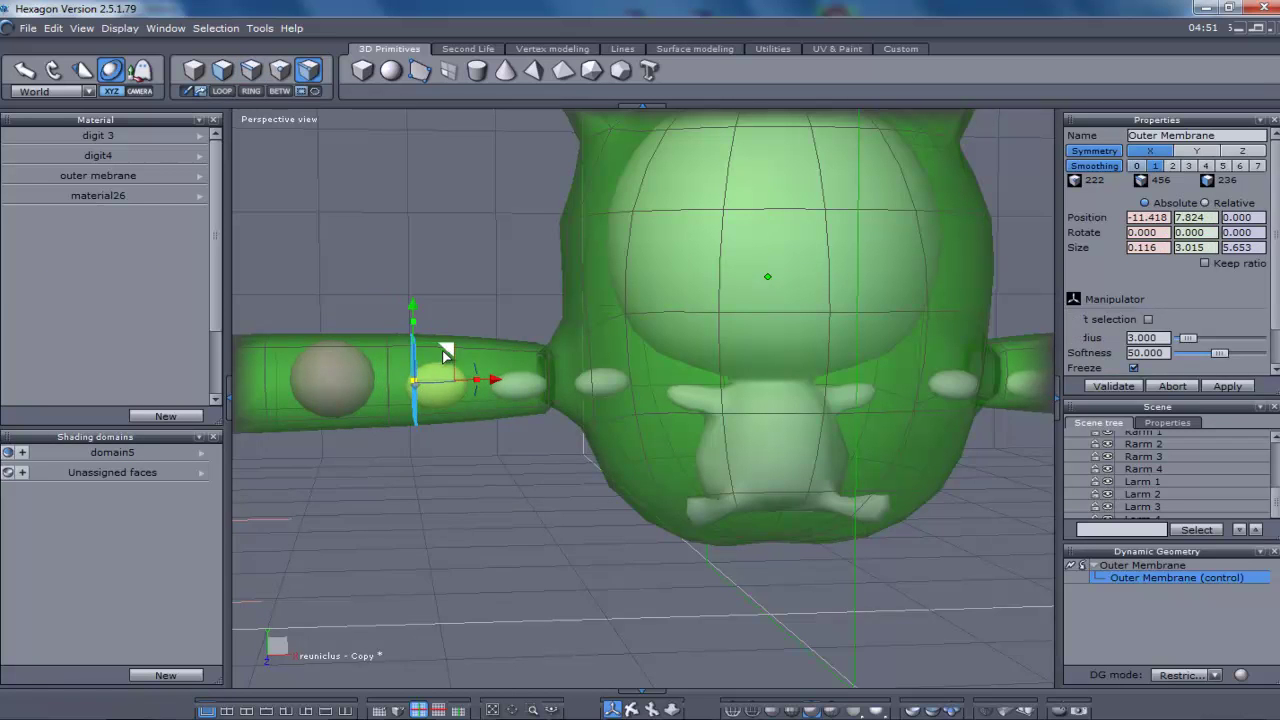
drag(445, 353, 432, 356)
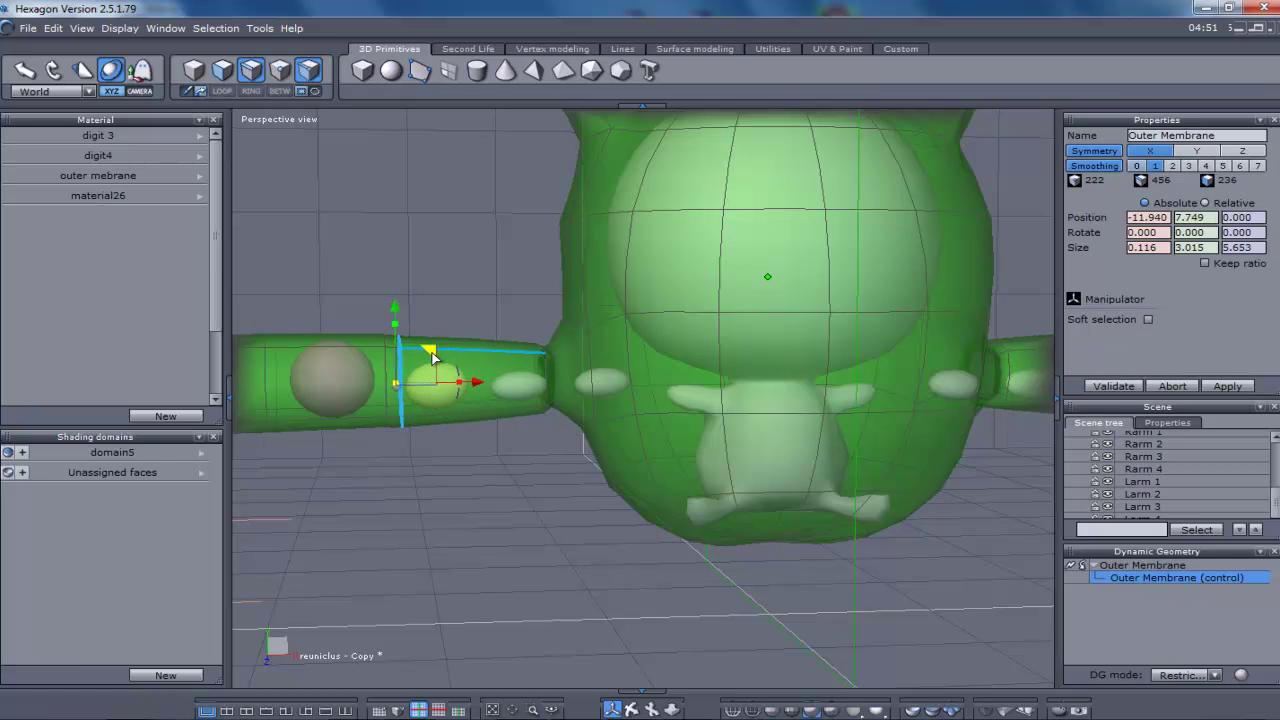
Enlarge the ring of arm faces around the large sphere to about 5.10 by 3.84 by 7.19.
click(280, 376)
click(307, 487)
click(302, 362)
click(330, 401)
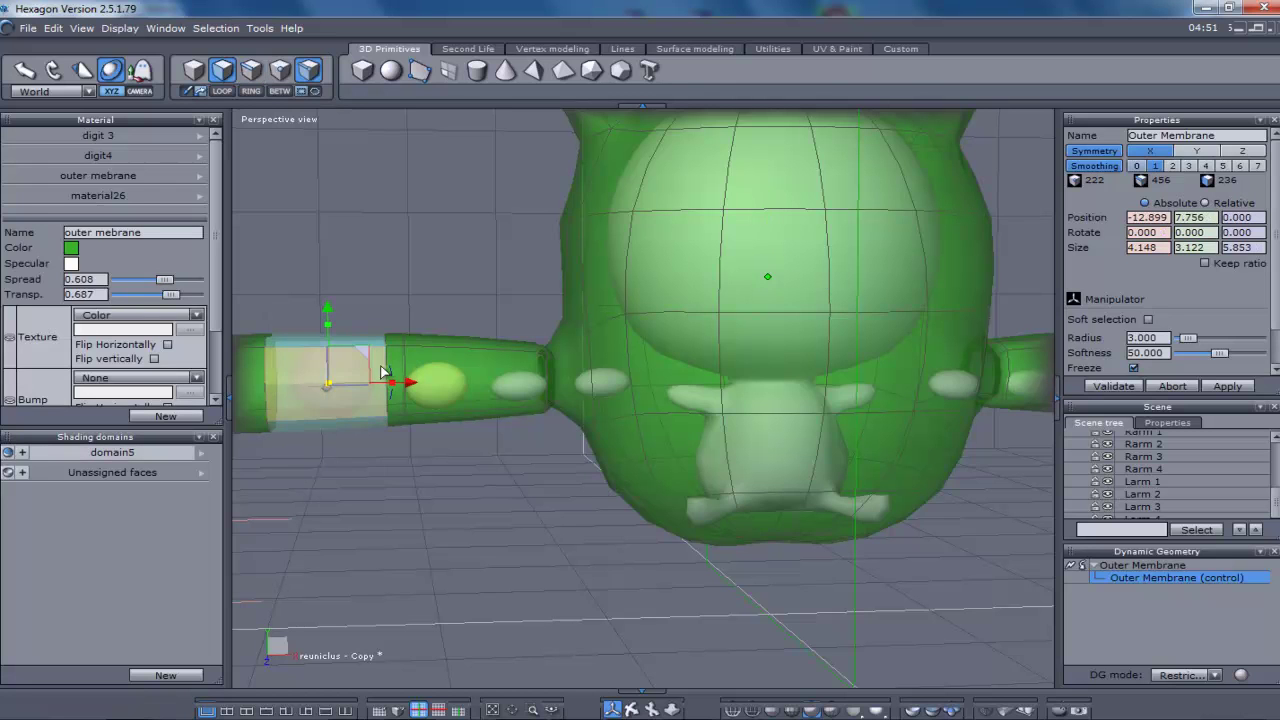
drag(330, 388, 391, 396)
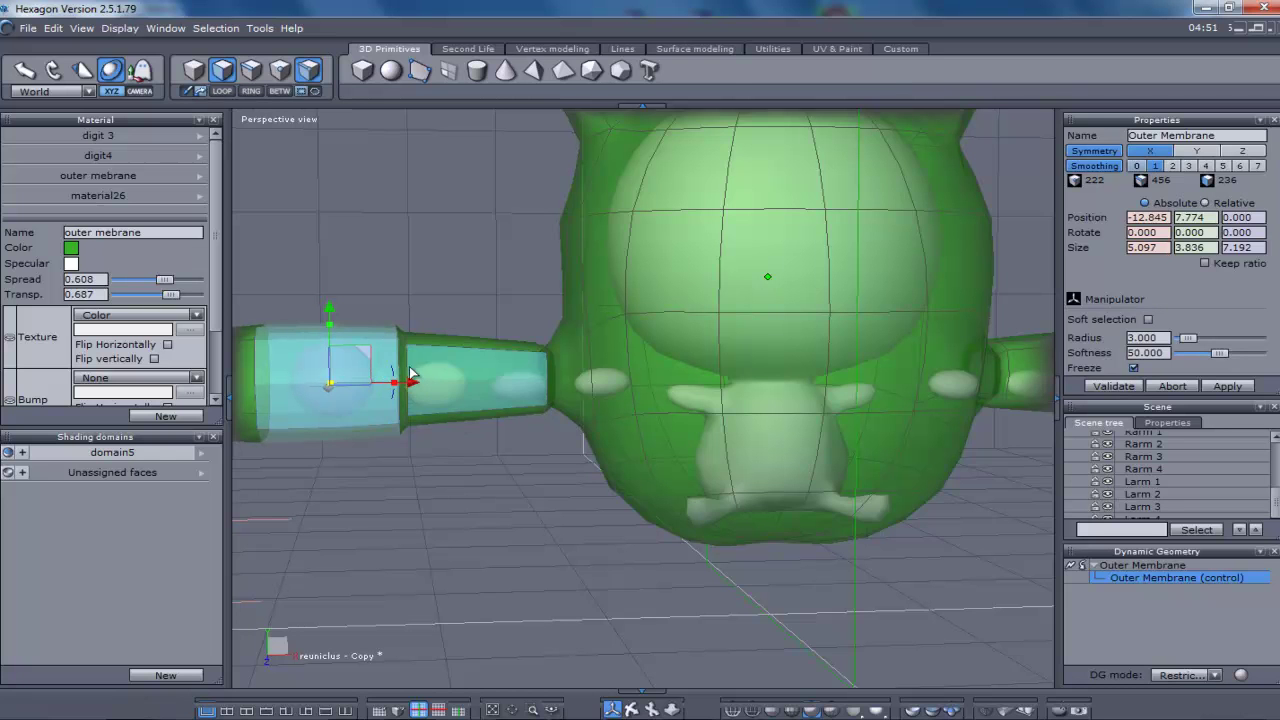
click(492, 437)
Compare the whole arm shape with the character picture in Windows Live Photo Gallery, and return to Hexagon.
scroll(507, 452, down, 5)
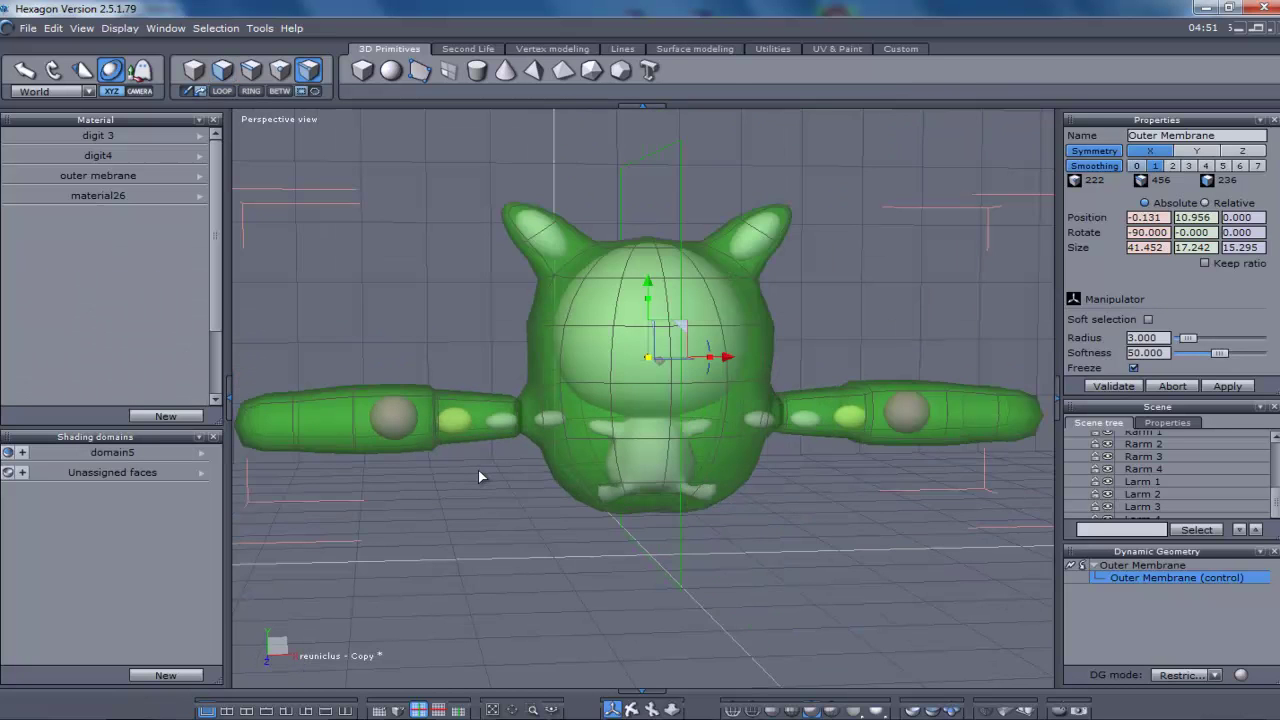
scroll(276, 424, down, 1)
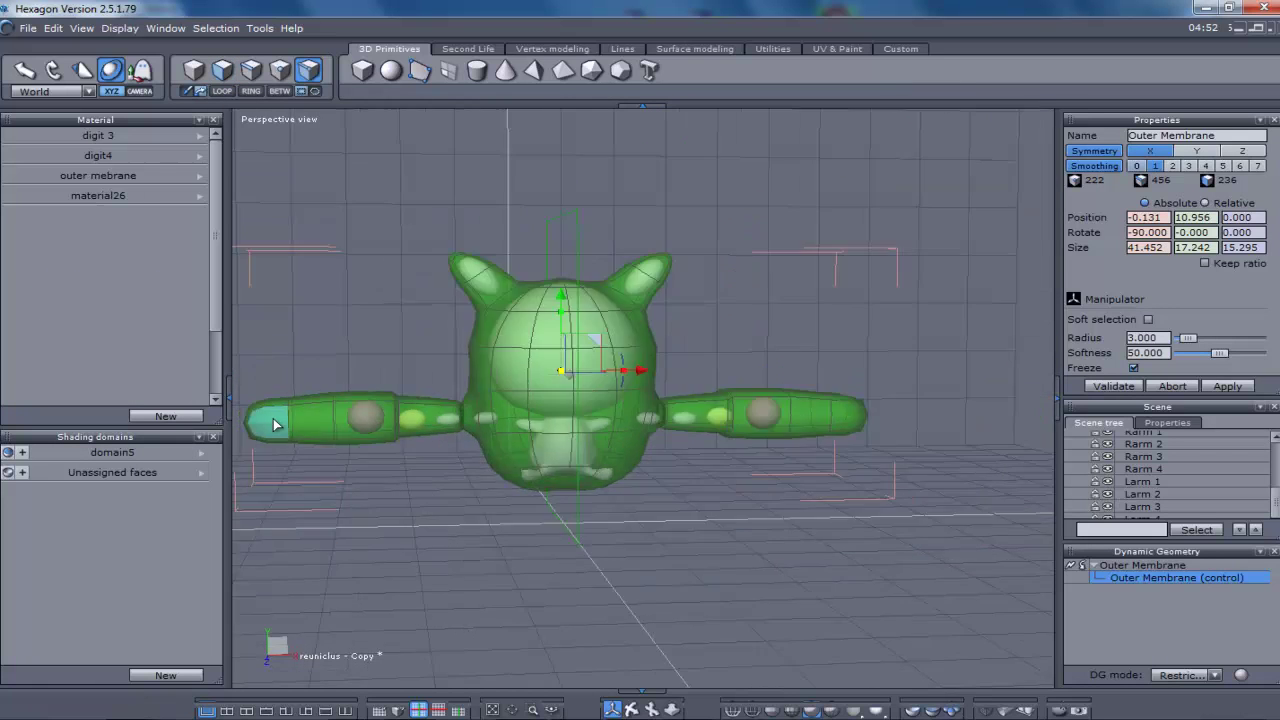
click(487, 719)
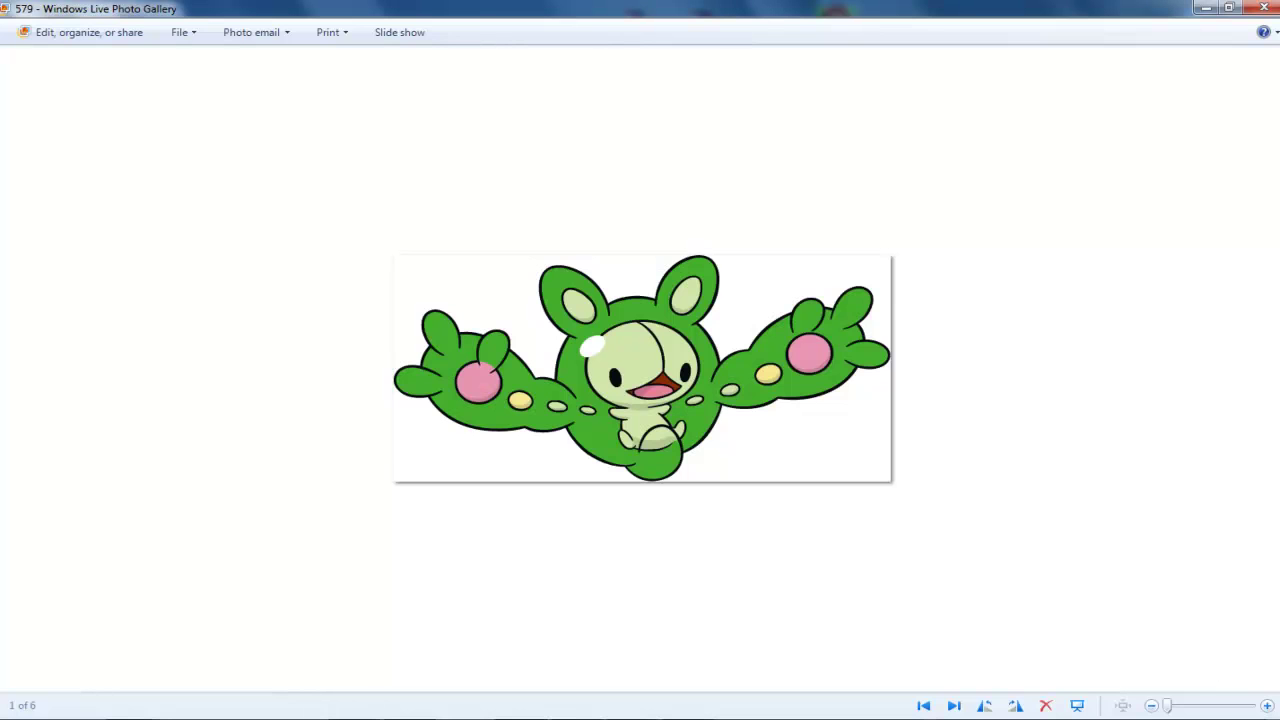
key(alt+Tab)
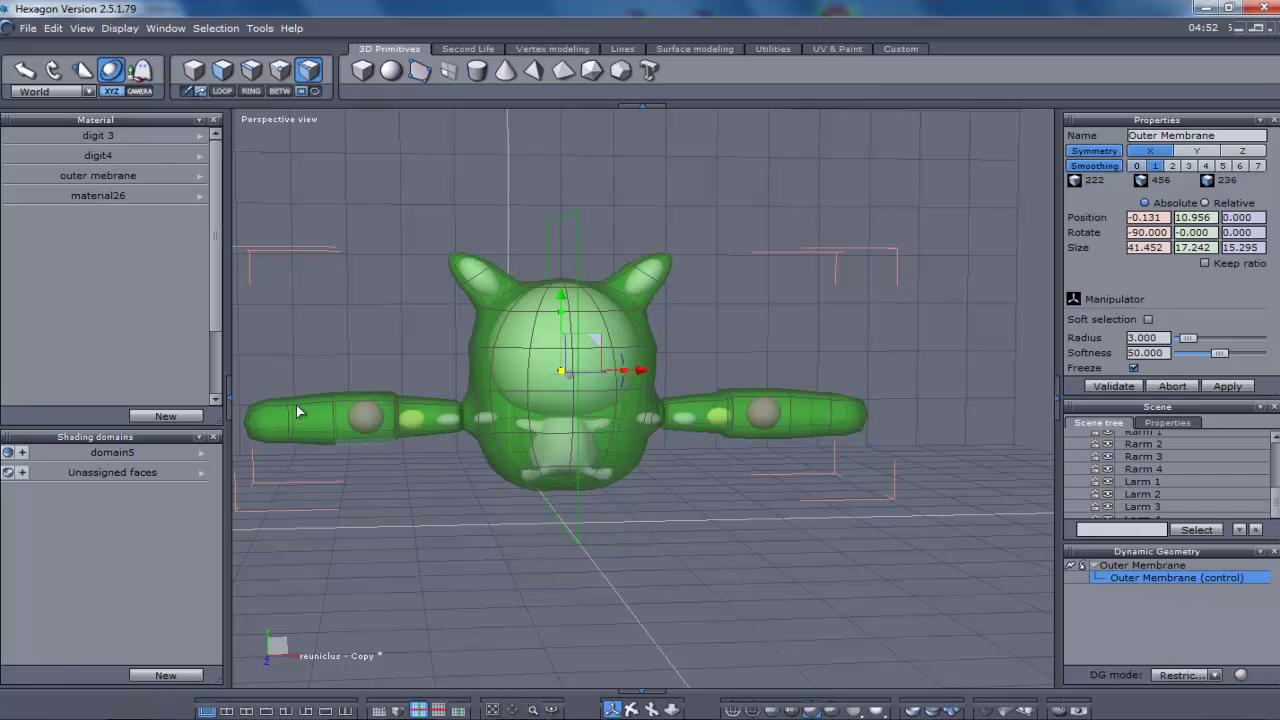
Delete the arm-end faces beyond the large spheres and cap all the open holes with the Close tool.
drag(322, 403, 338, 499)
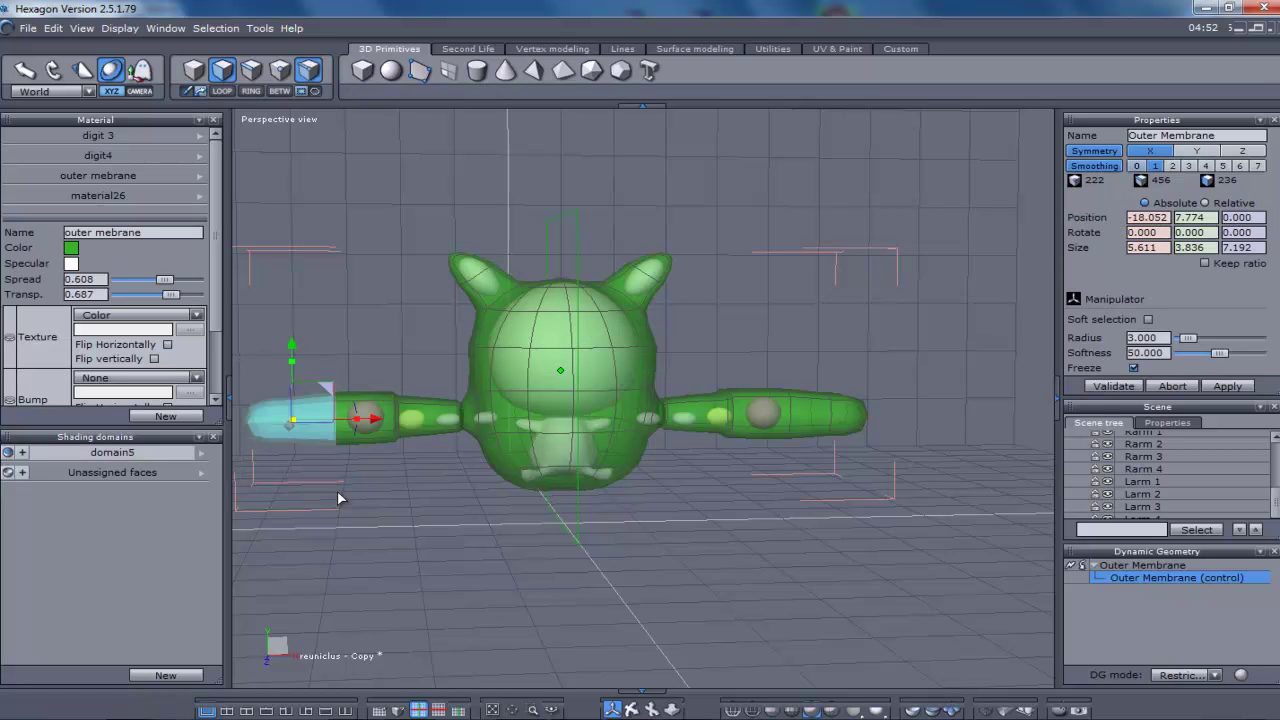
key(Delete)
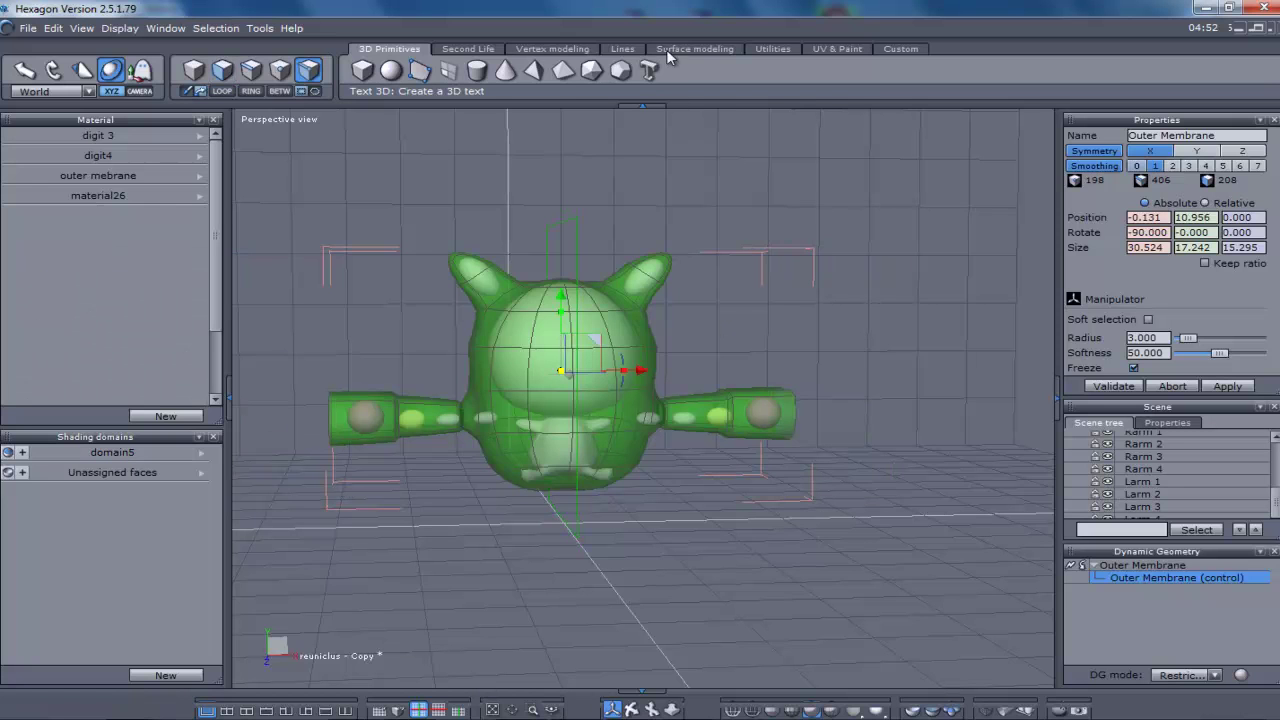
click(560, 49)
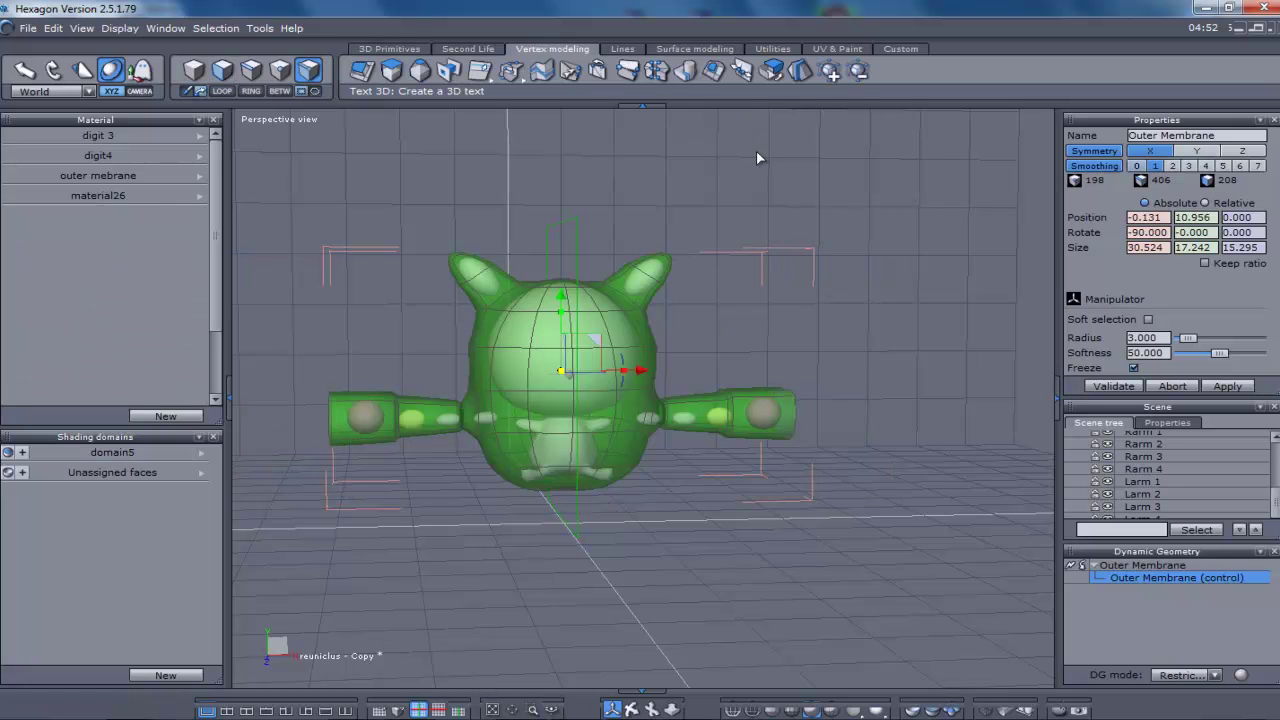
click(714, 73)
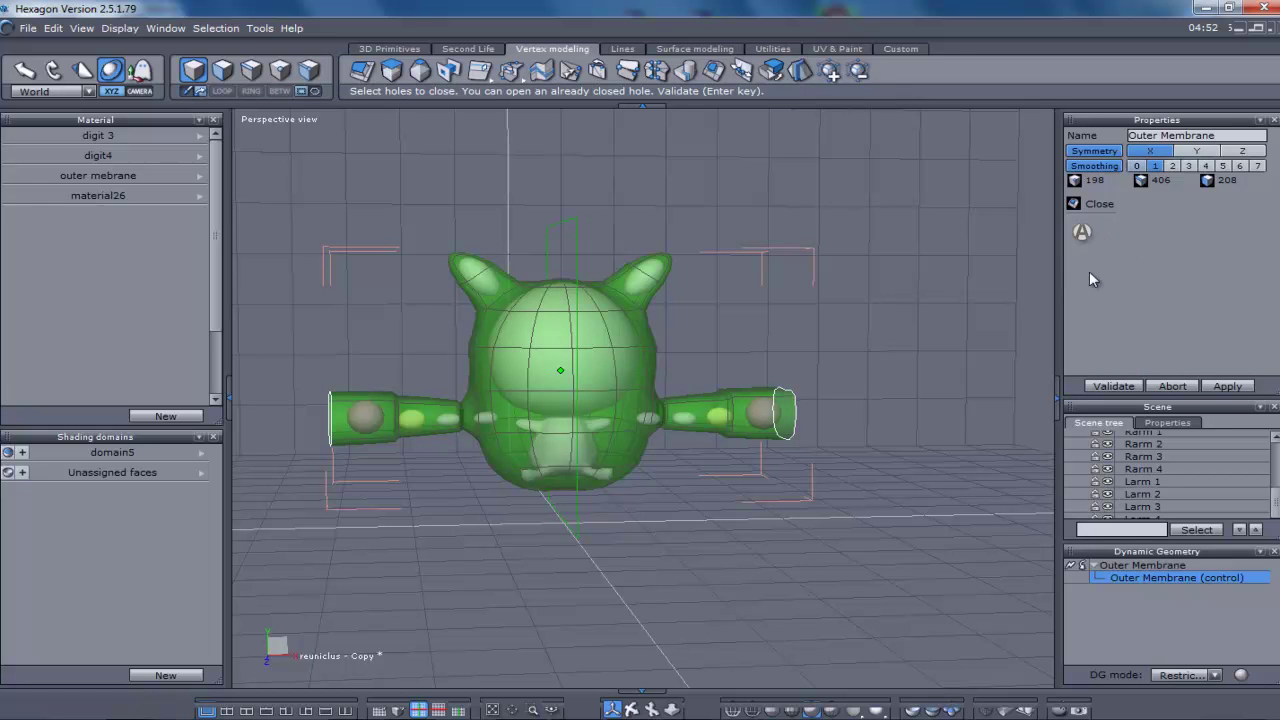
click(1082, 233)
click(1112, 386)
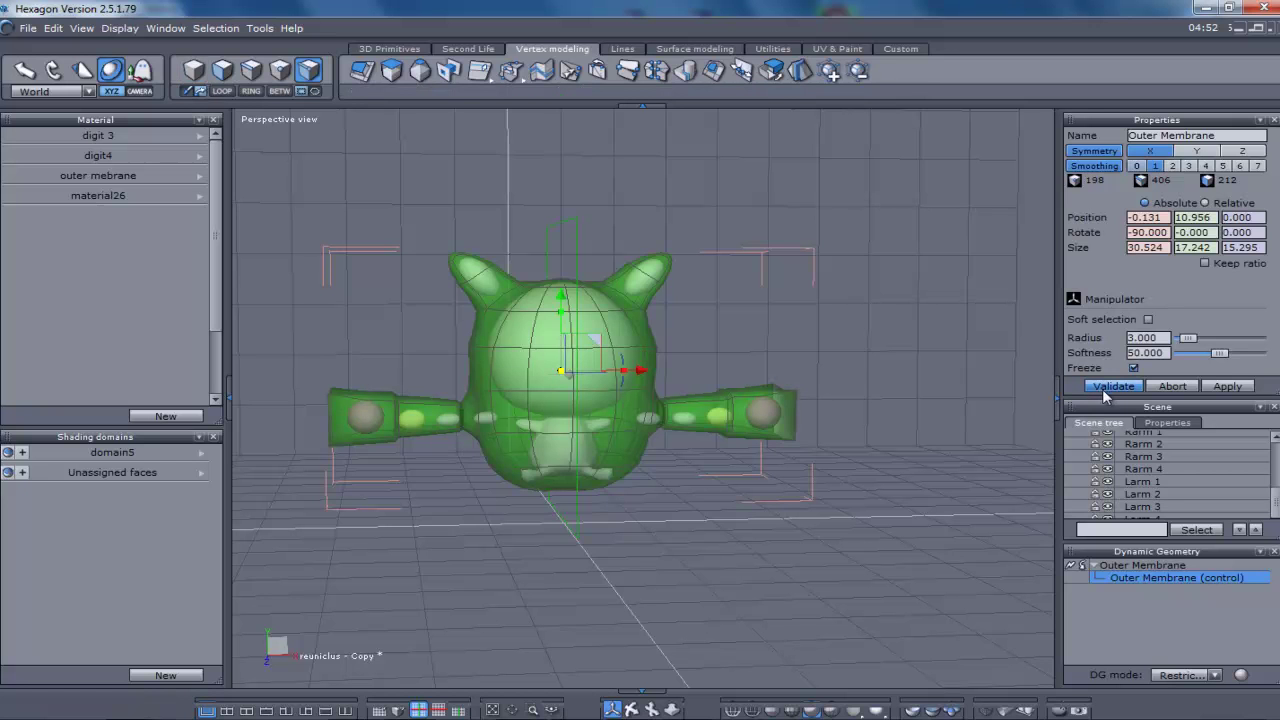
Select the border edges around the arm's flat capped end and try to reshape that end.
mouse_move(638, 706)
middle_down()
mouse_move(790, 695)
mouse_move(634, 708)
middle_up()
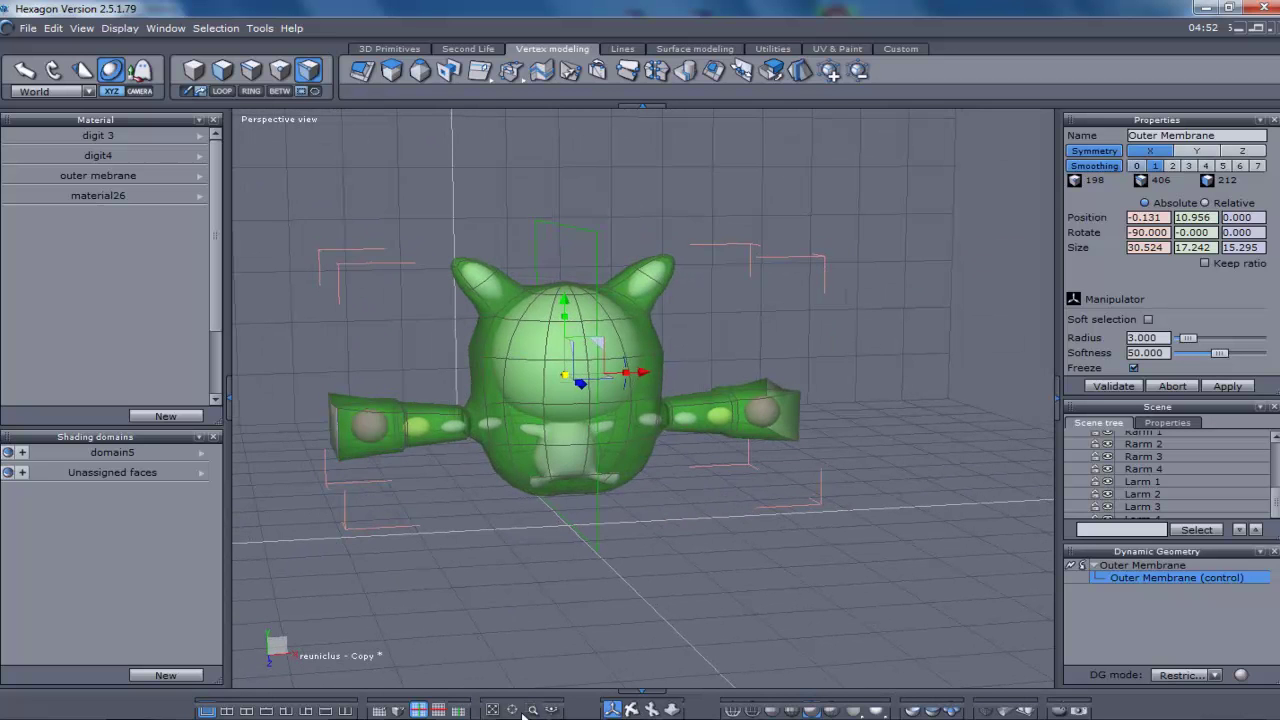
drag(630, 710, 656, 707)
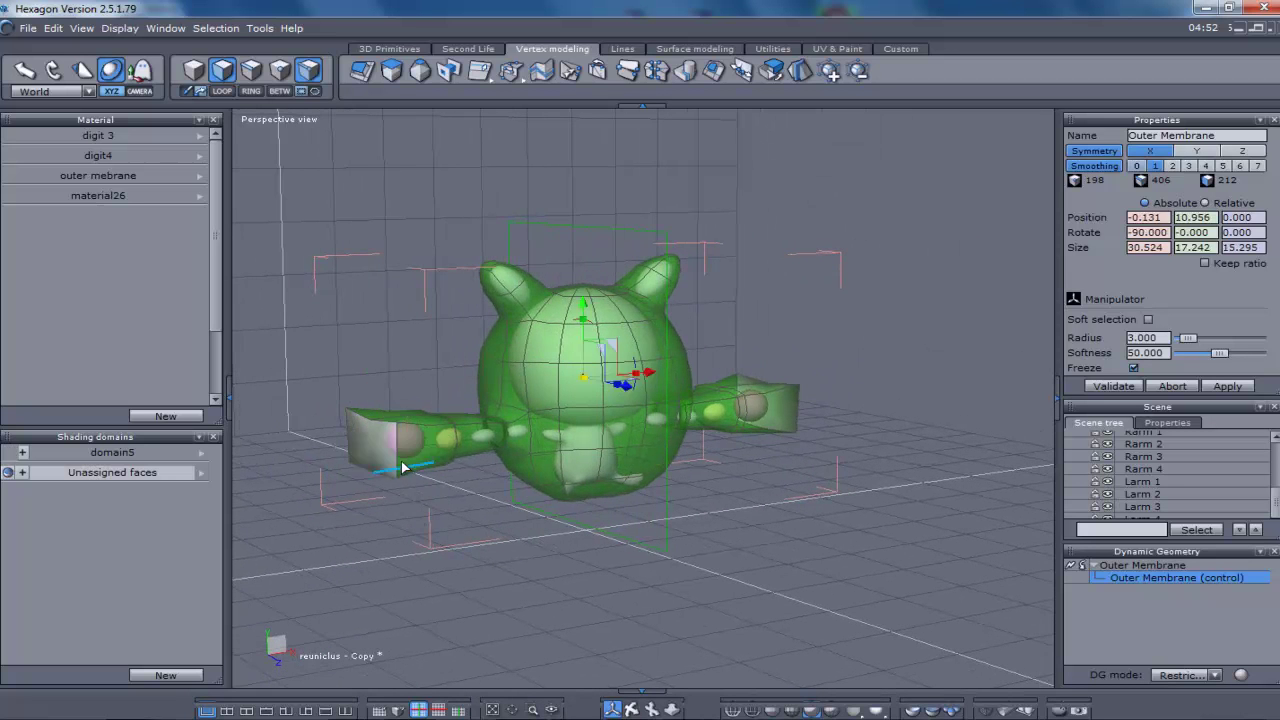
click(398, 461)
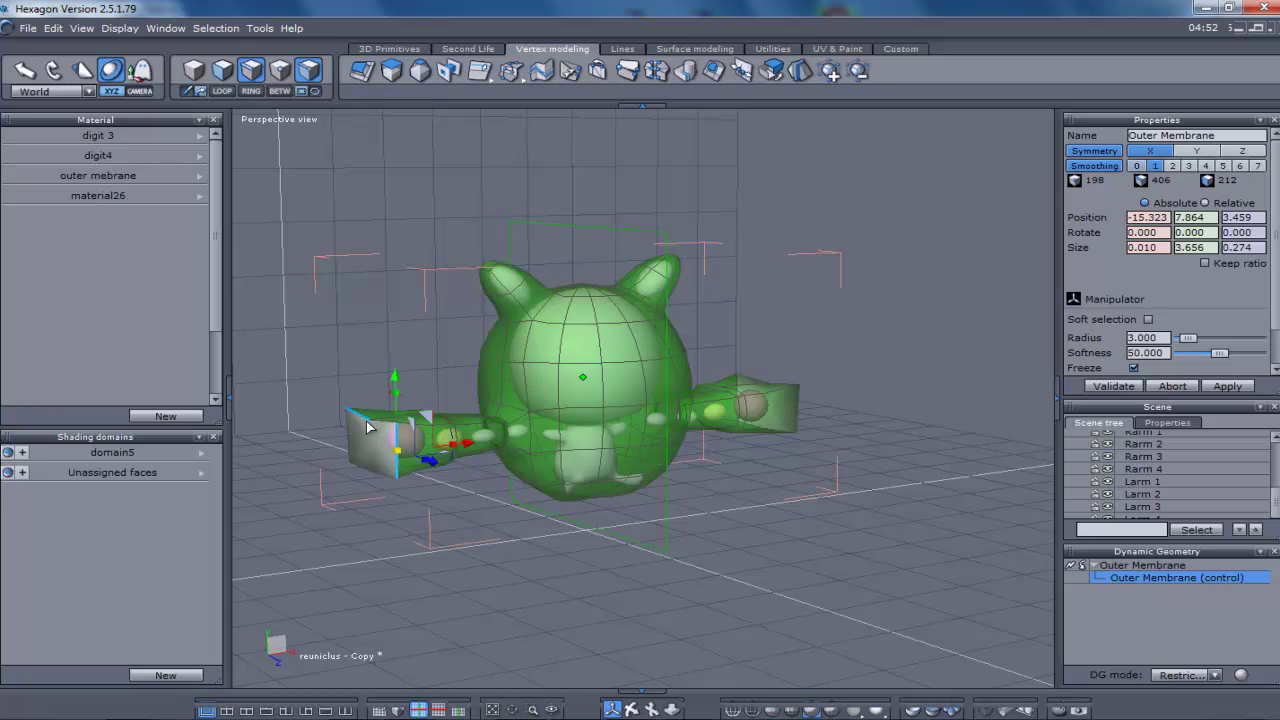
click(367, 426)
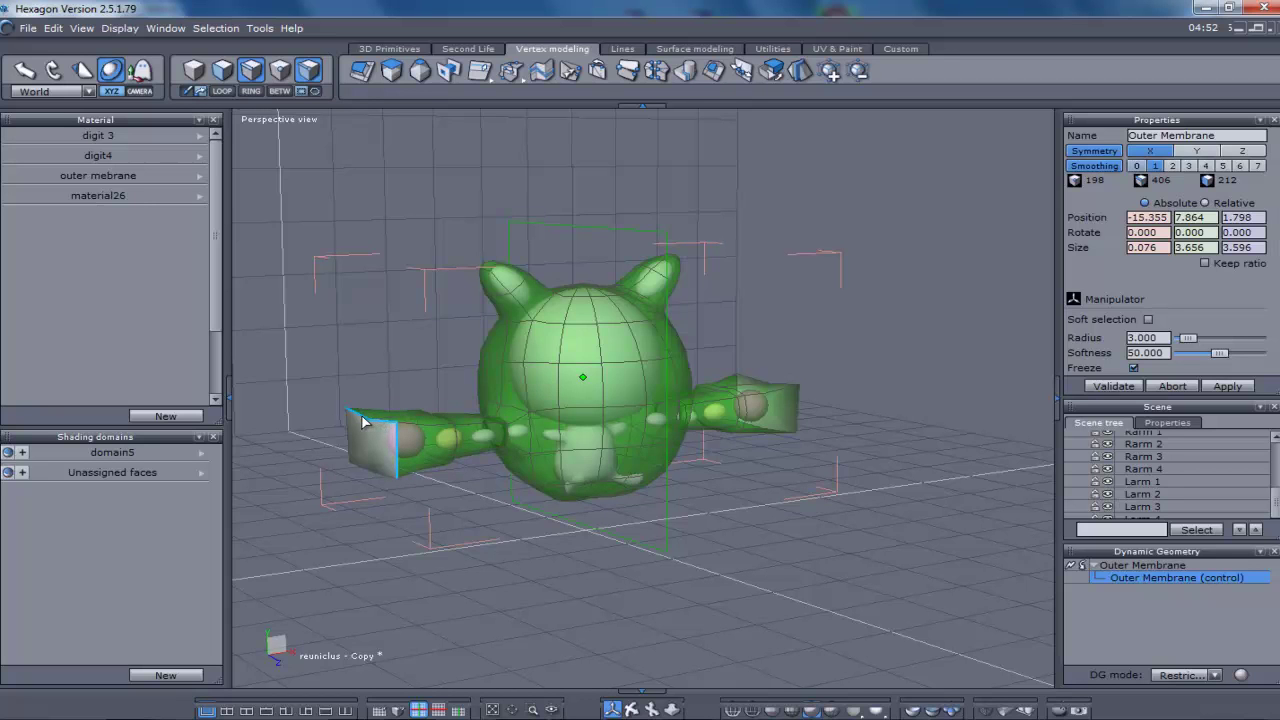
click(350, 427)
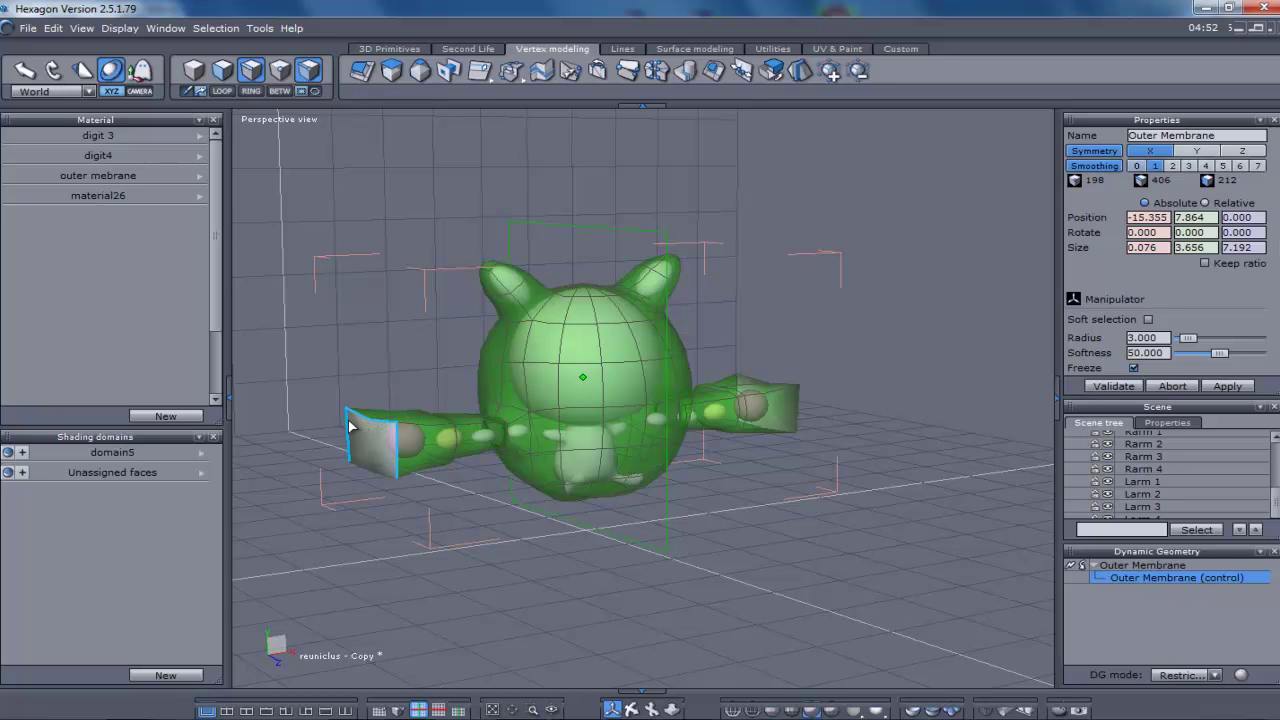
click(384, 477)
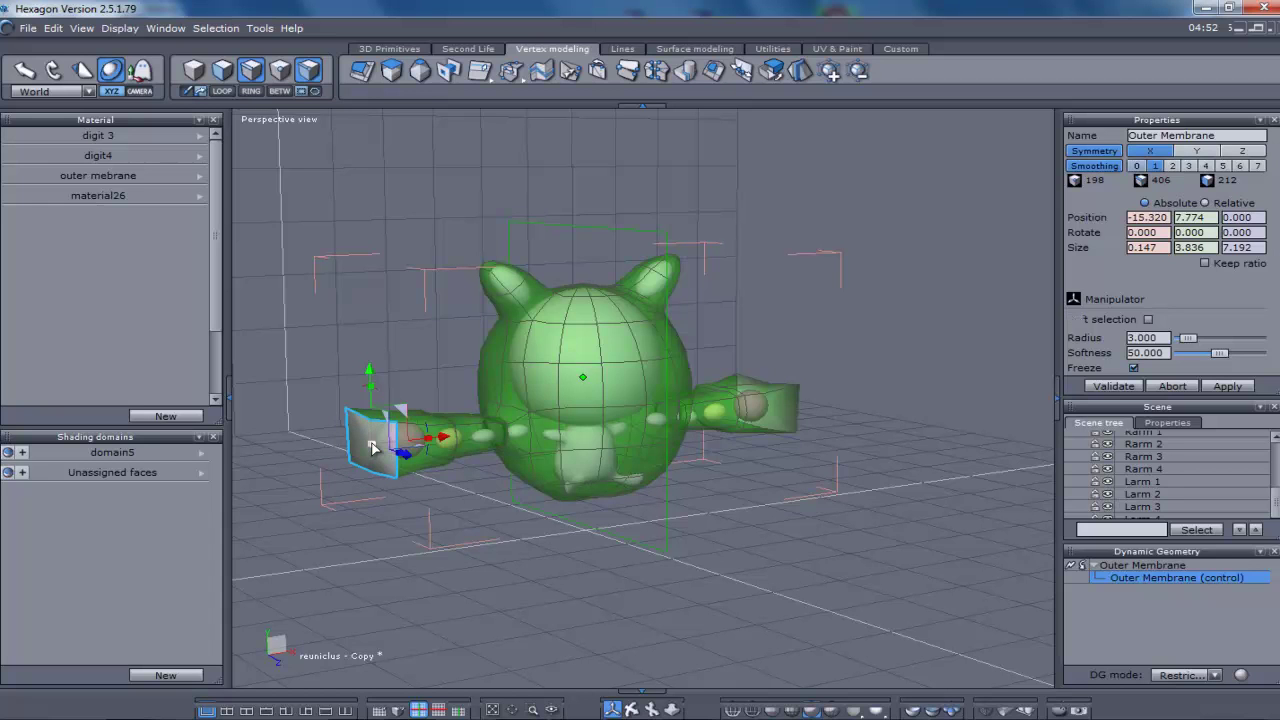
drag(371, 447, 286, 433)
middle_drag(640, 400, 560, 398)
Undo the material assignment, the hole closing and the arm-end face deletion to bring back the rounded arm ends.
key(ctrl+z)
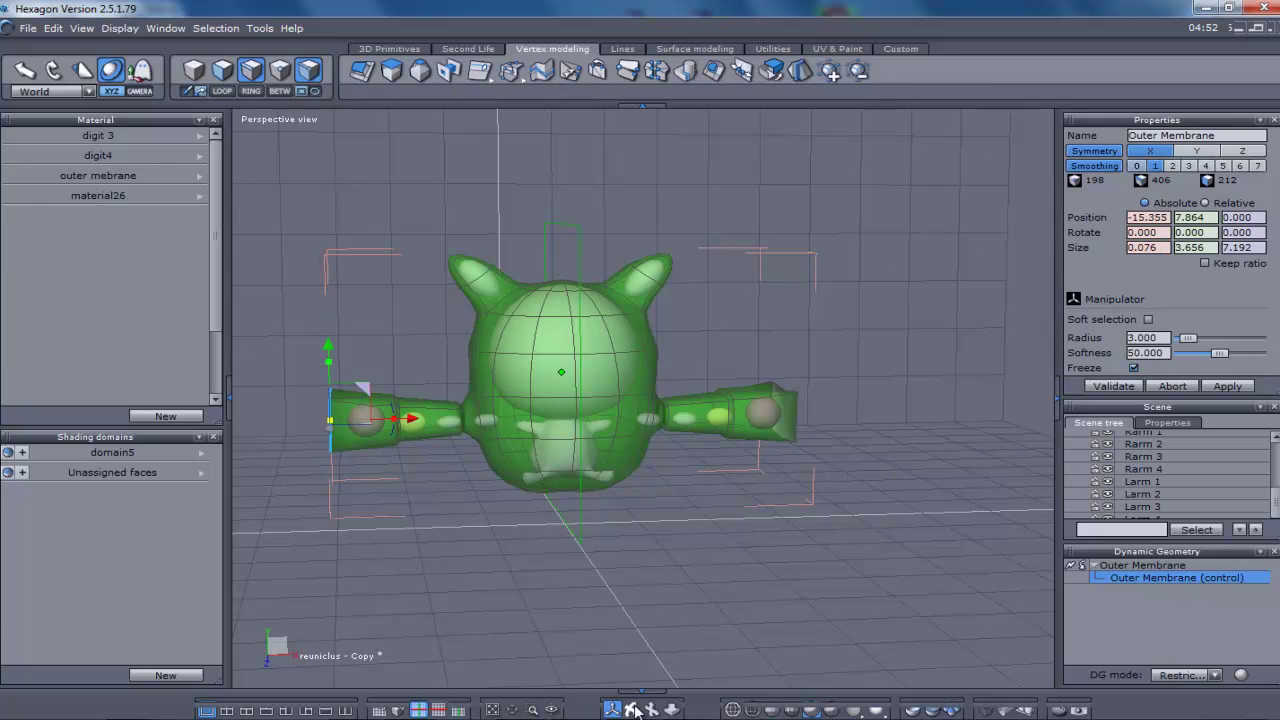
key(ctrl+z)
key(ctrl+z)
key(ctrl+z)
key(ctrl+z)
key(ctrl+z)
key(ctrl+z)
key(ctrl+z)
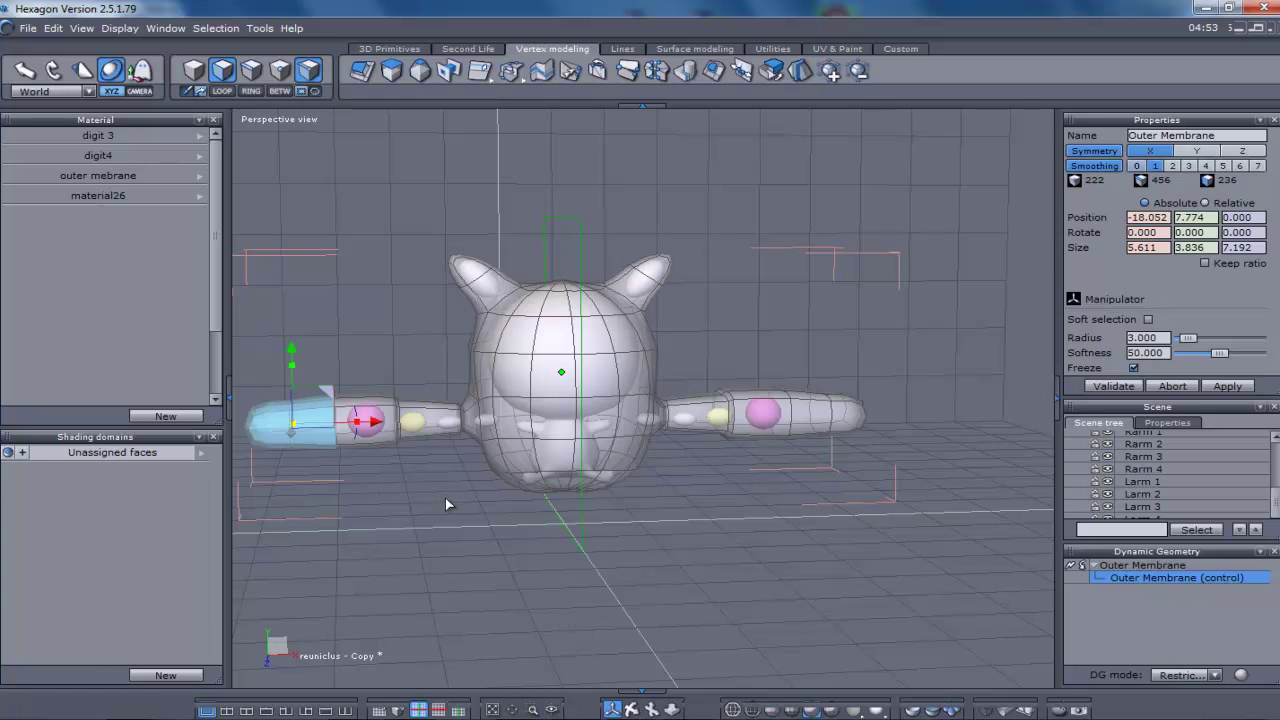
scroll(445, 498, up, 5)
scroll(445, 494, down, 4)
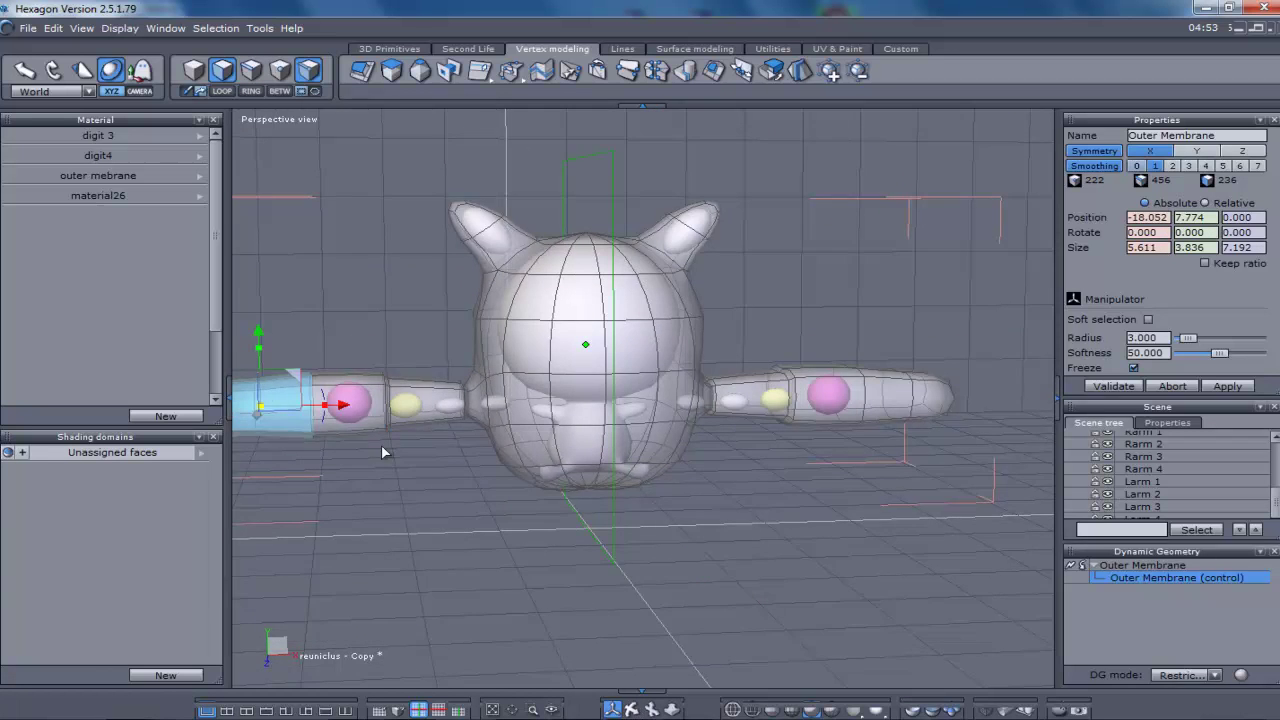
key(ctrl+z)
scroll(394, 486, down, 2)
scroll(394, 486, up, 2)
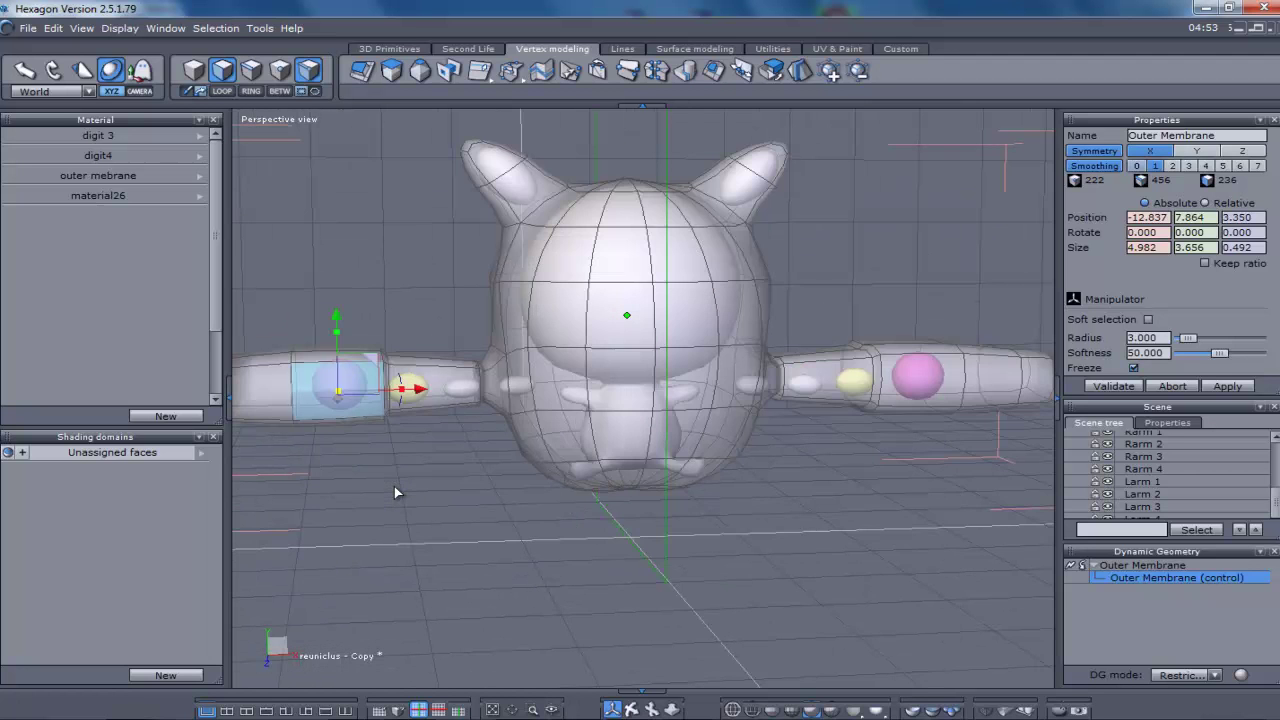
scroll(394, 486, up, 2)
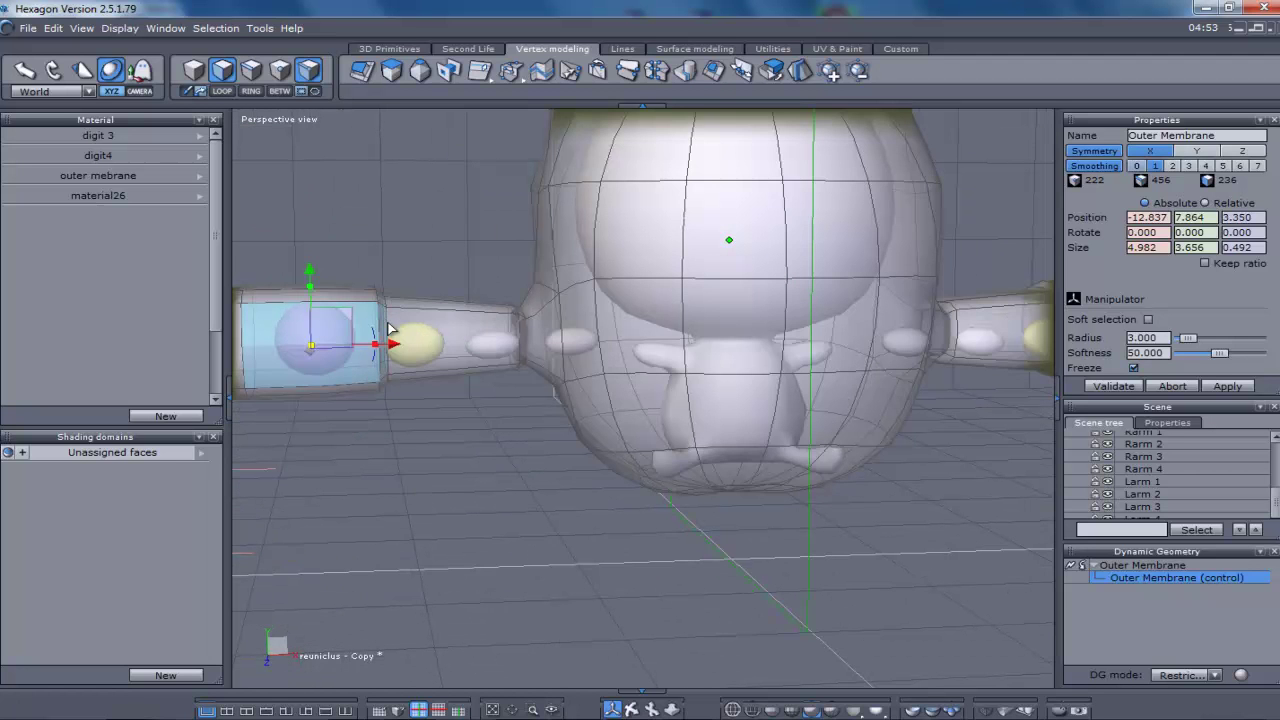
Move the narrowed edge loop between the large and yellow spheres slightly towards the body.
key(Escape)
click(390, 324)
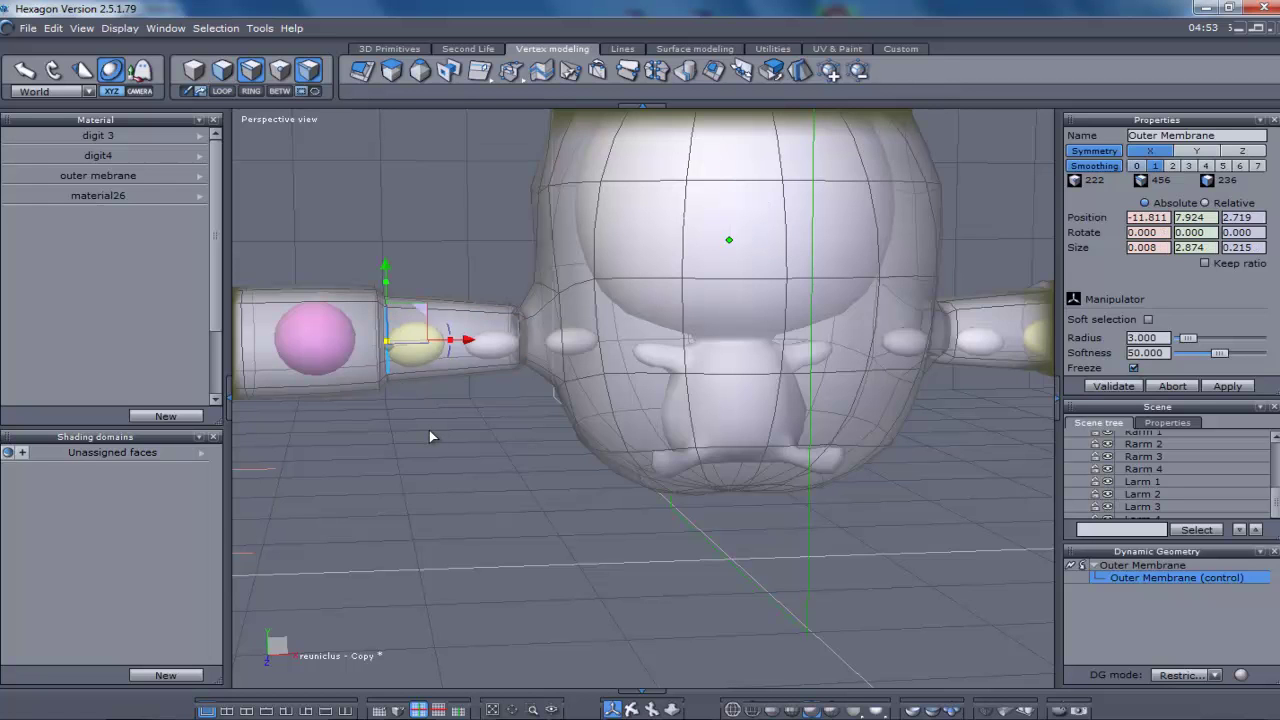
shift+click(430, 308)
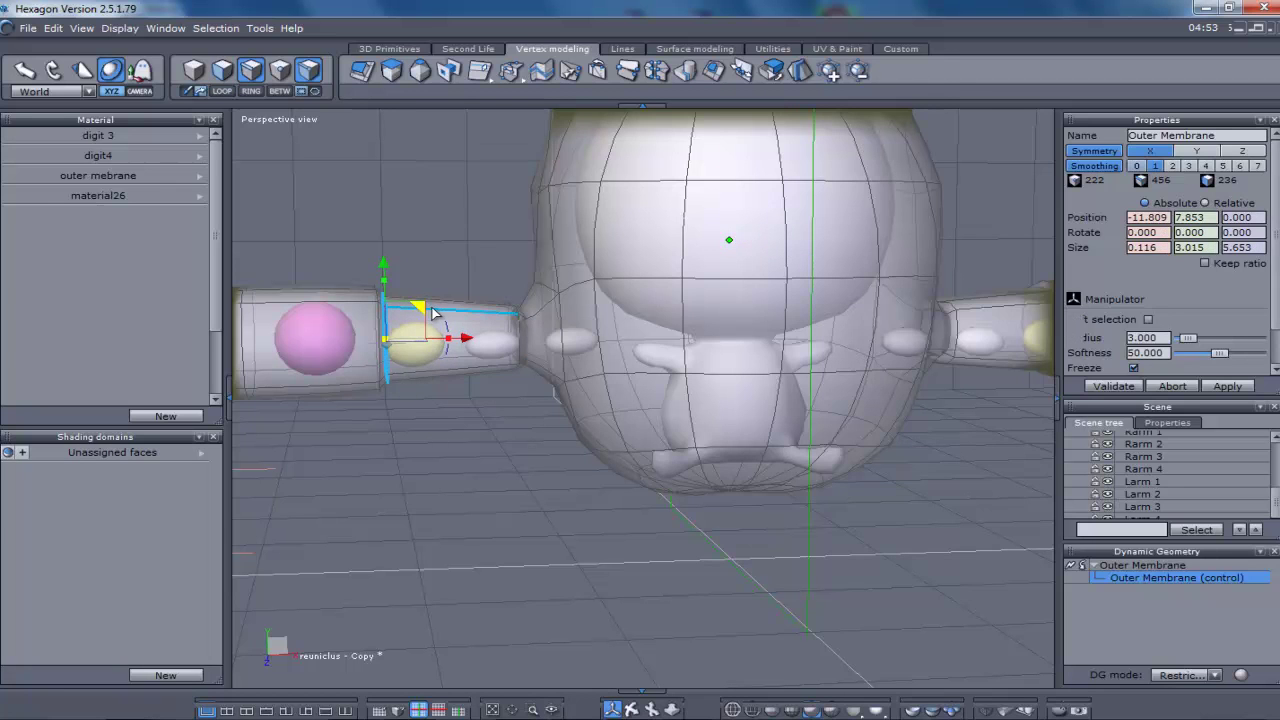
drag(433, 313, 438, 310)
click(497, 440)
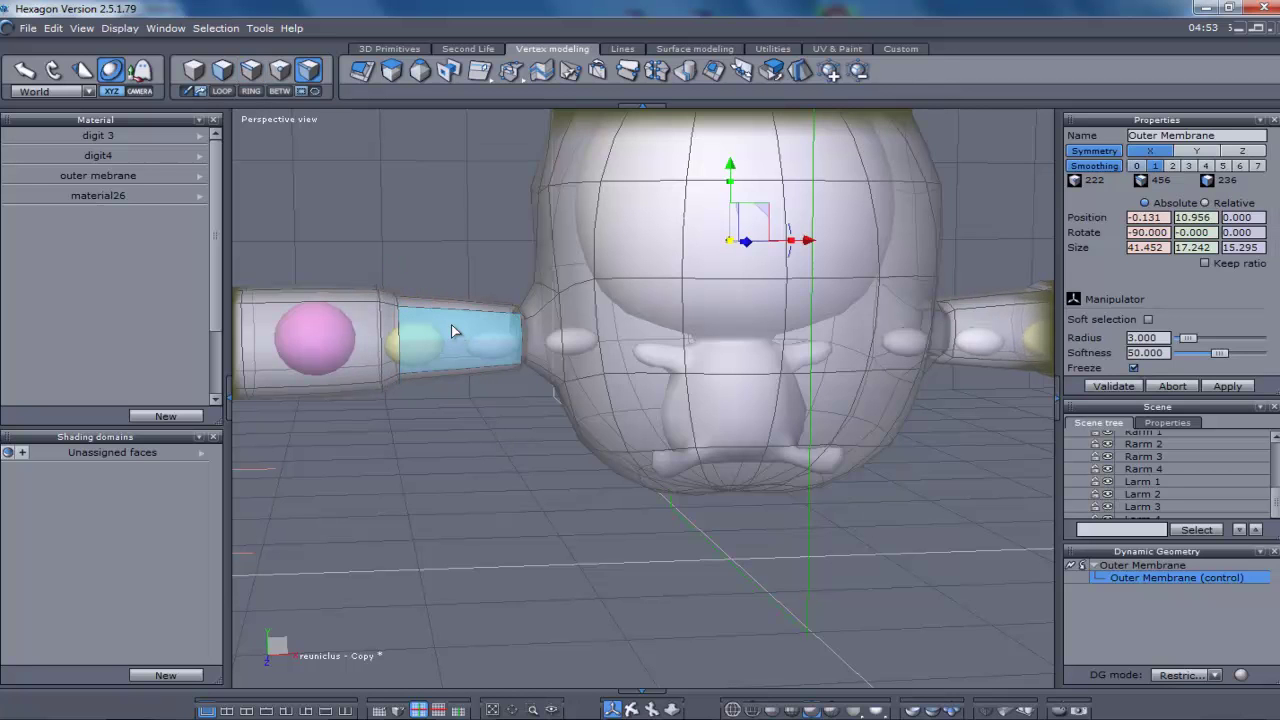
Enlarge the ring of arm faces between the yellow sphere and the body to about 6.60 by 3.76 by 7.04.
click(451, 325)
click(452, 331)
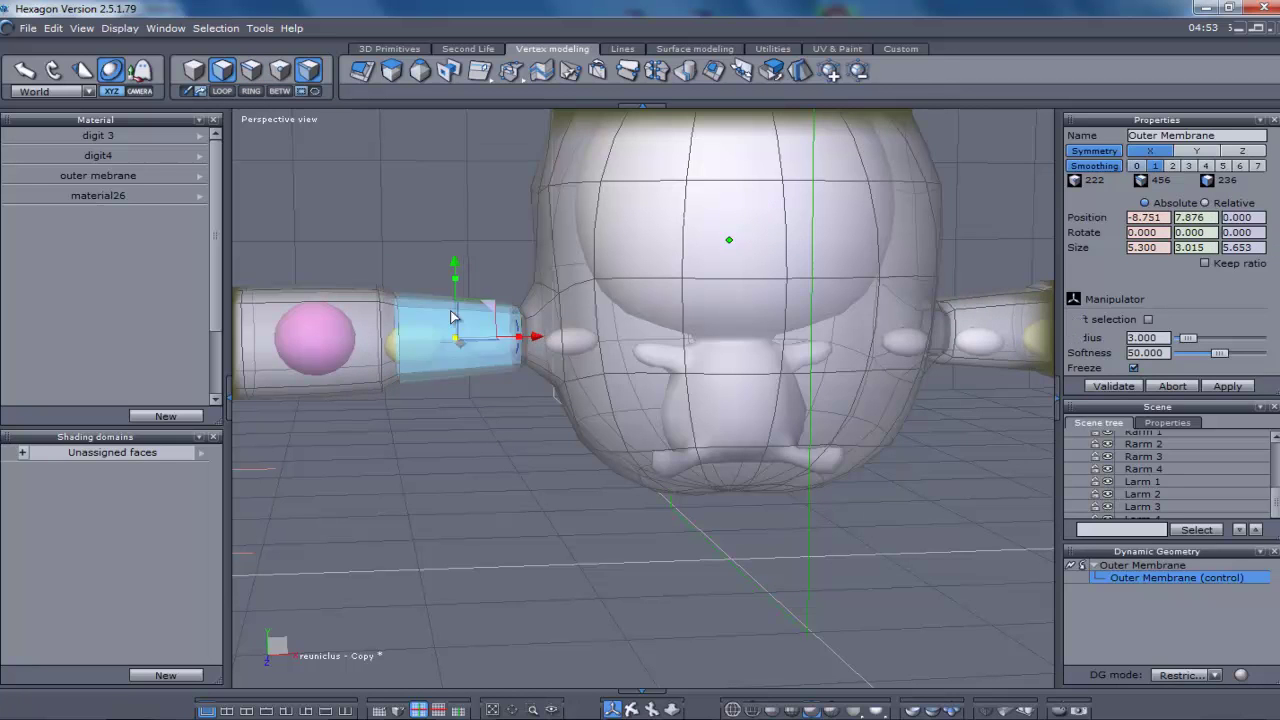
drag(491, 334, 515, 325)
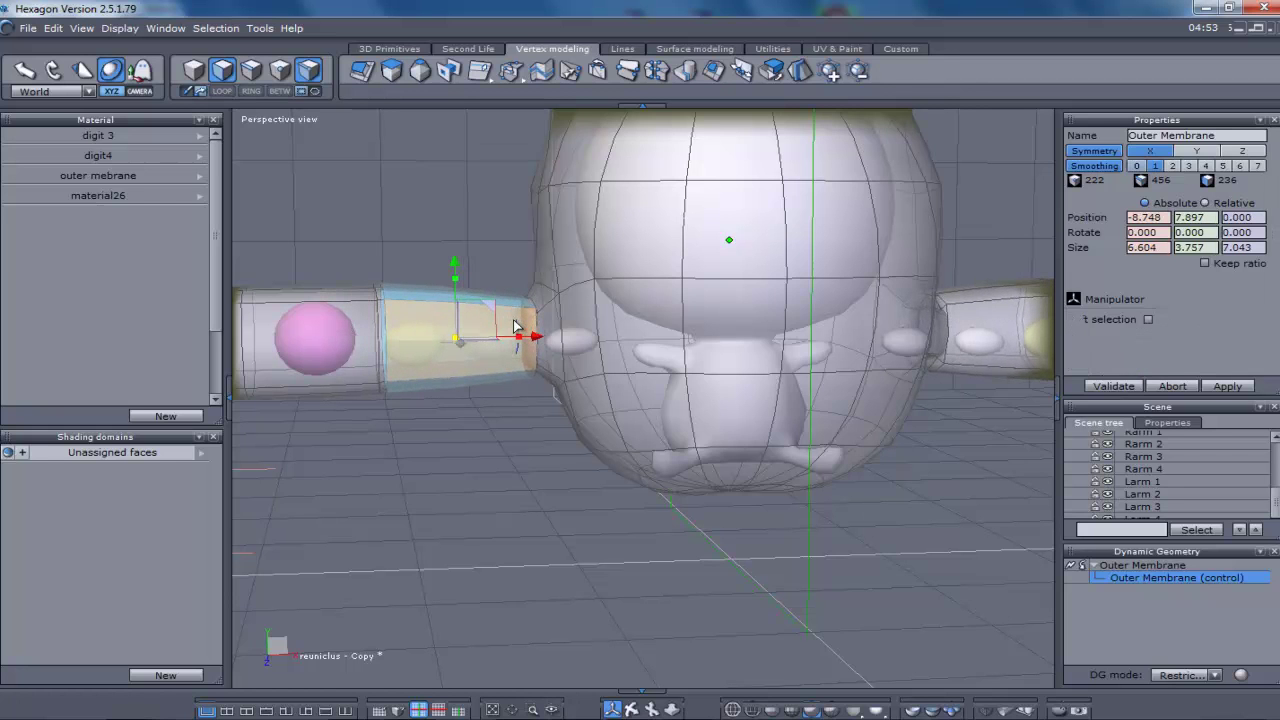
click(381, 393)
click(373, 496)
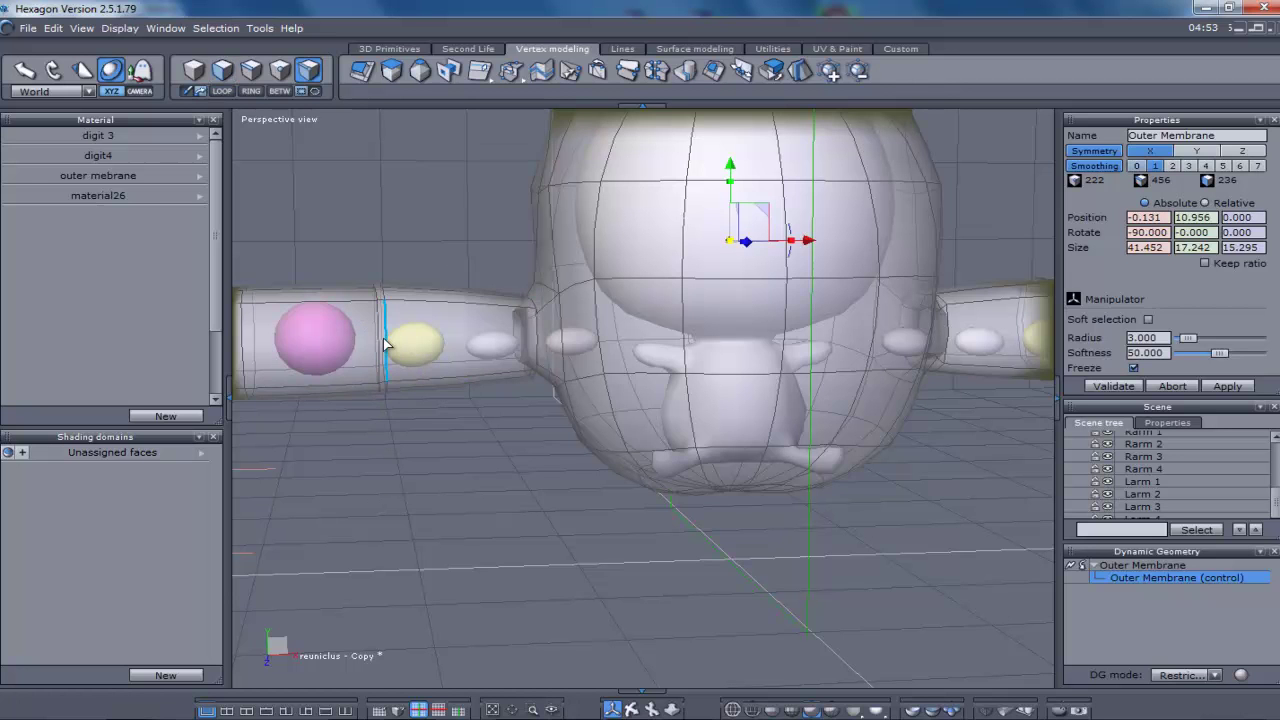
Select the thin ring of faces between the large and yellow spheres and shrink it into a narrow waist.
scroll(385, 367, up, 4)
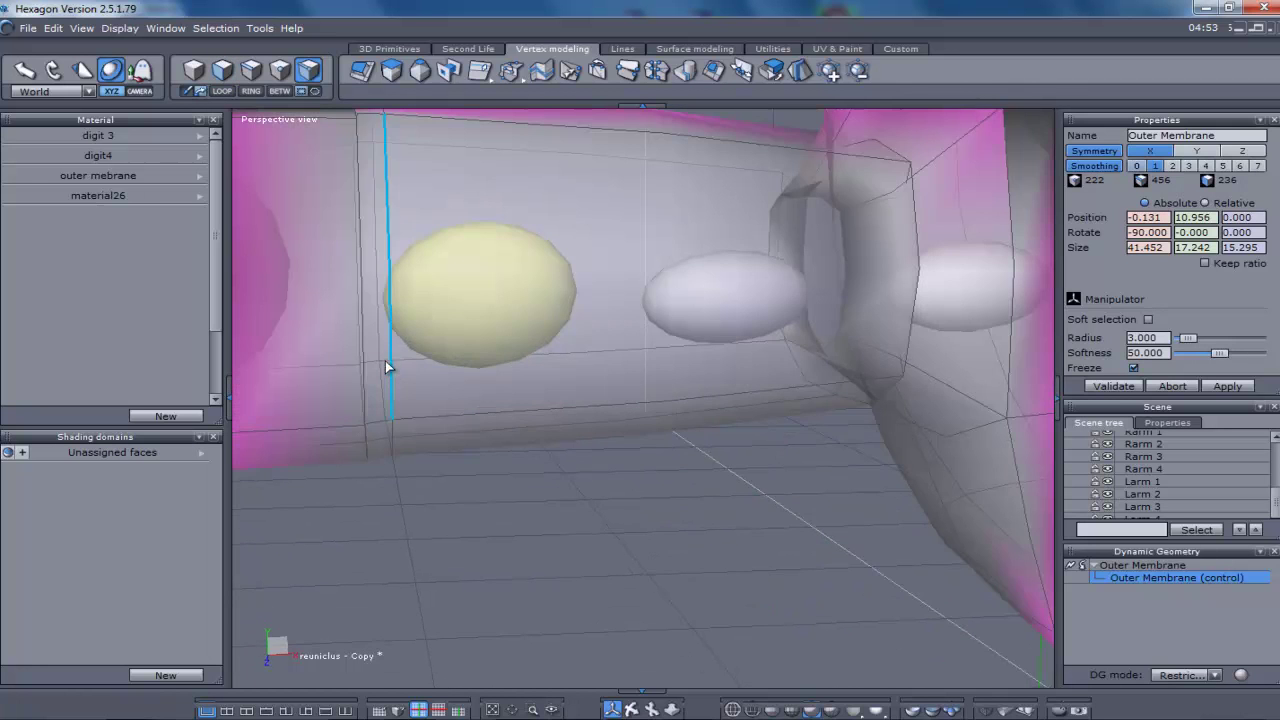
click(373, 311)
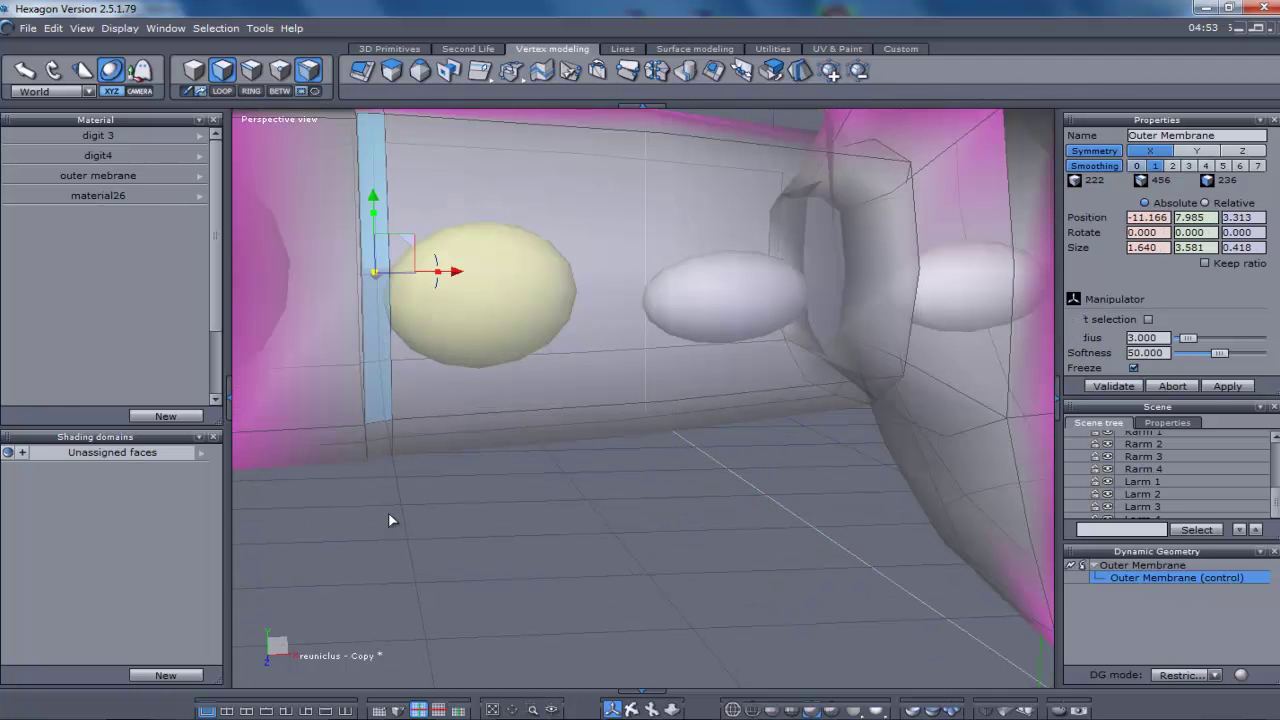
key(alt+l)
shift+click(384, 452)
key(alt+l)
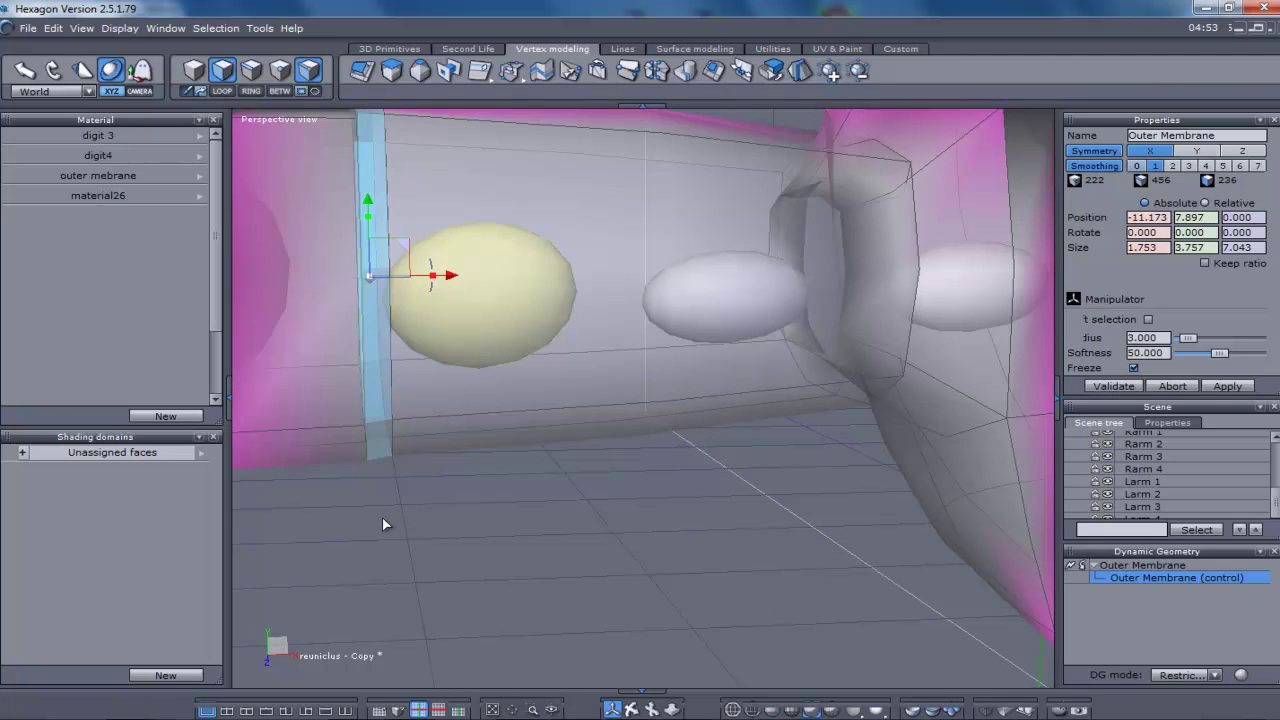
scroll(381, 518, down, 5)
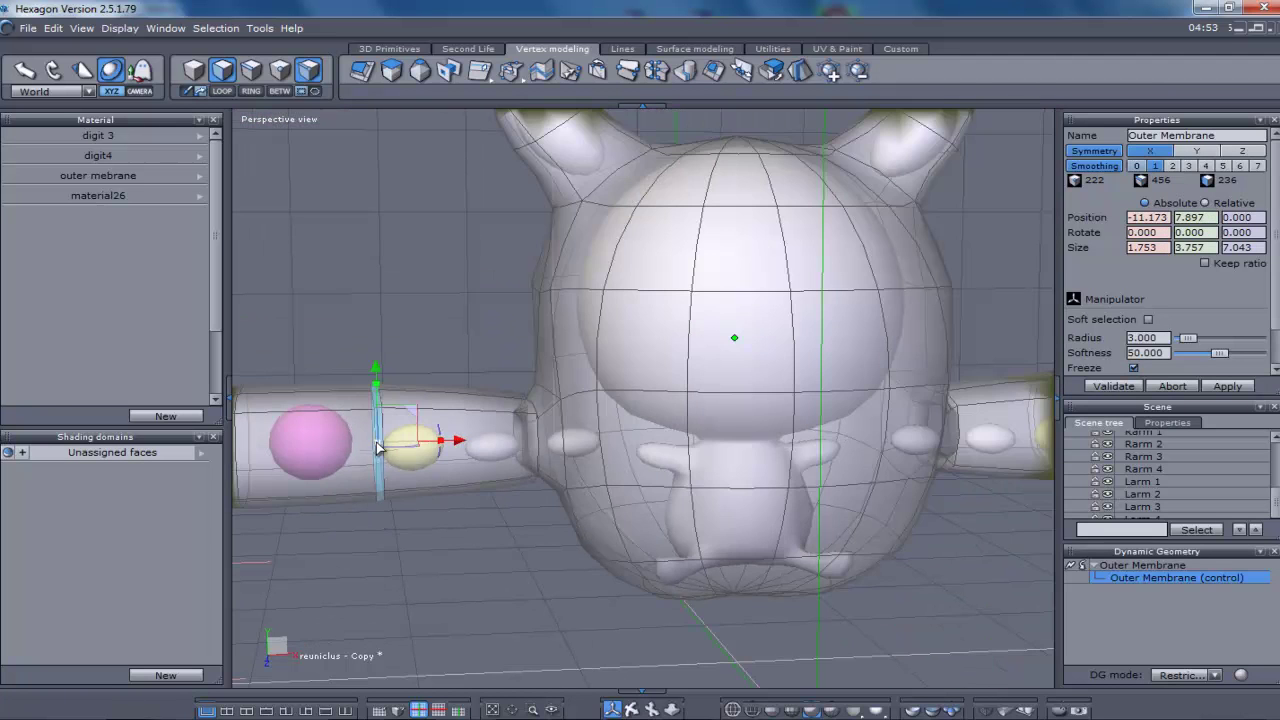
drag(378, 447, 367, 537)
click(388, 555)
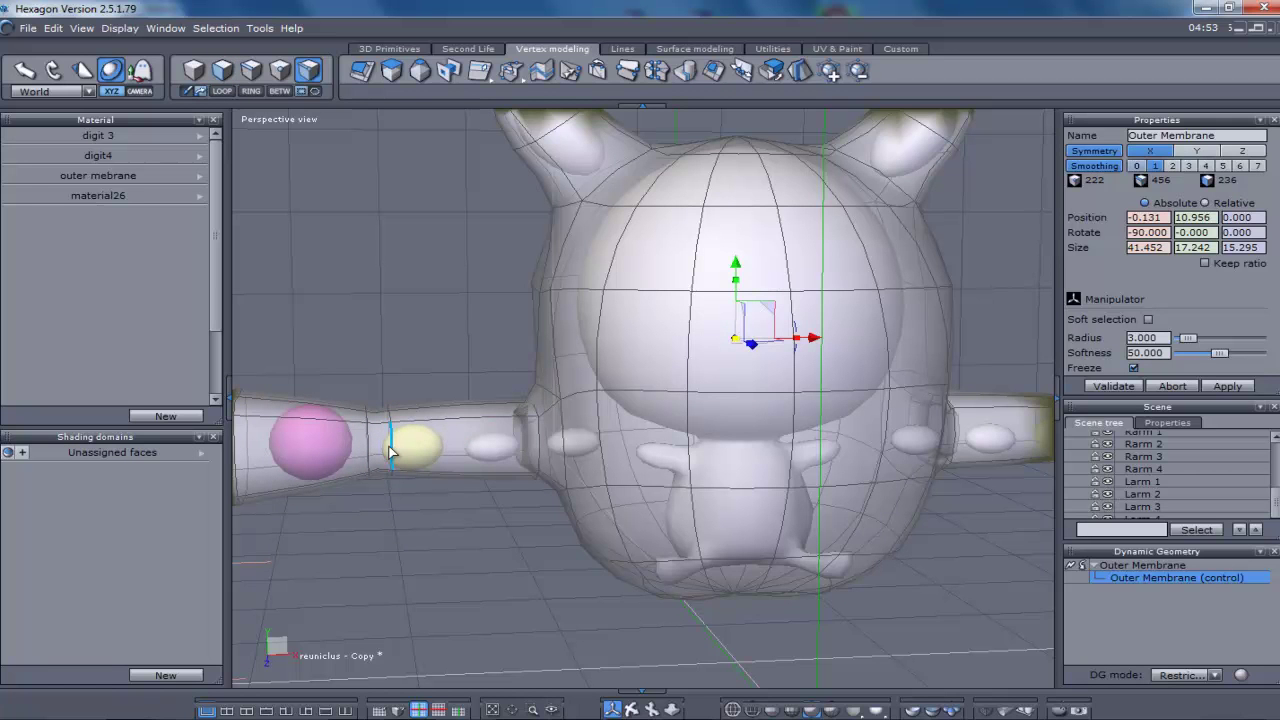
Extract a parallel edge loop from the waist's edge loop beside the yellow sphere, placing it a short distance towards the body.
click(391, 453)
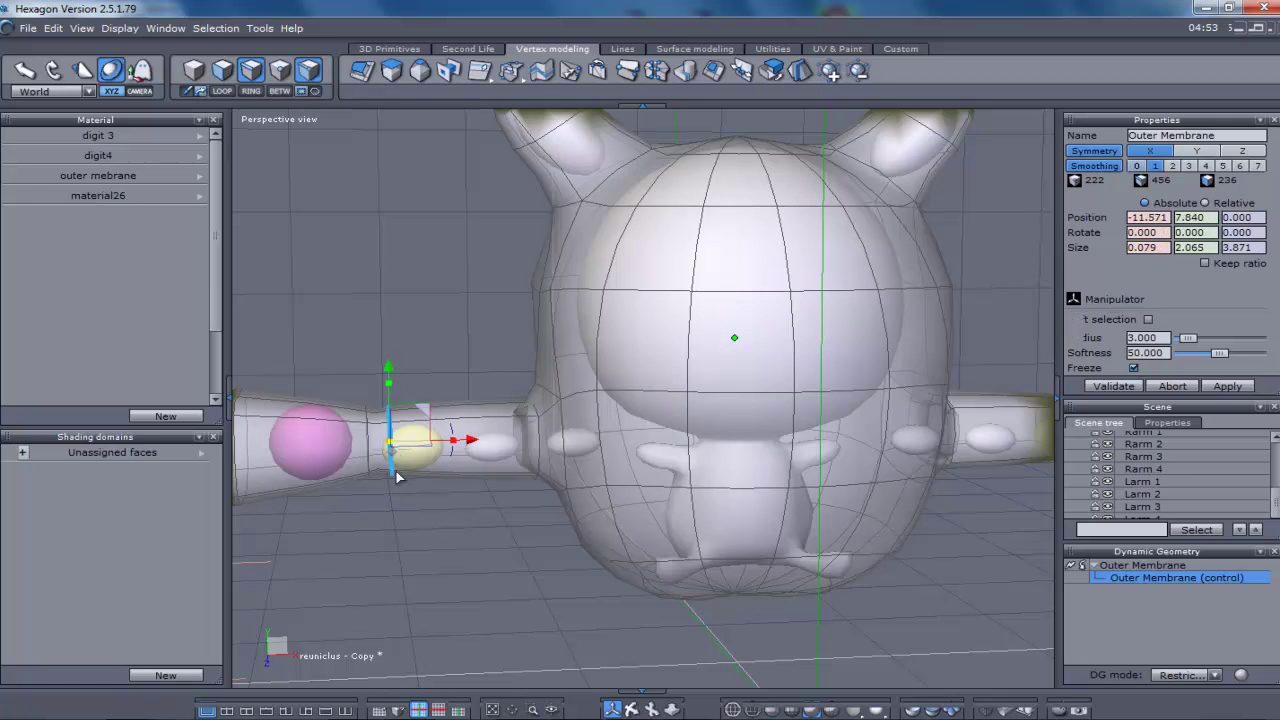
click(397, 557)
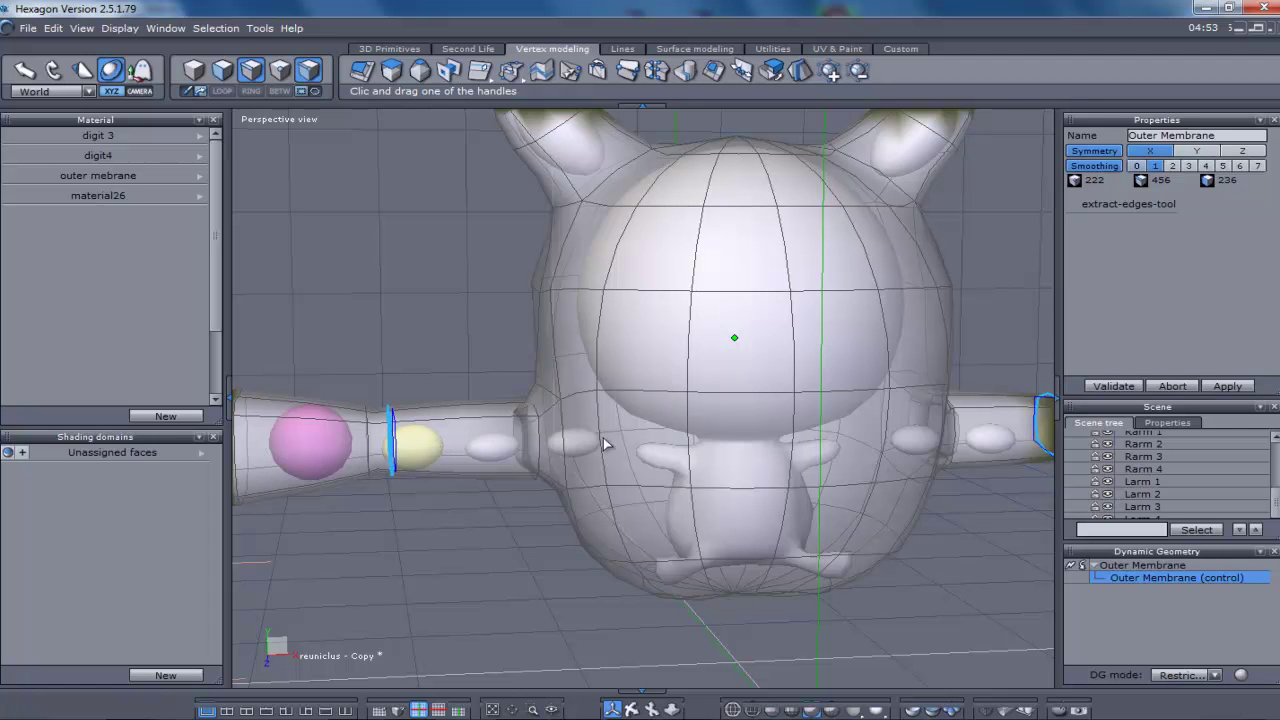
click(664, 439)
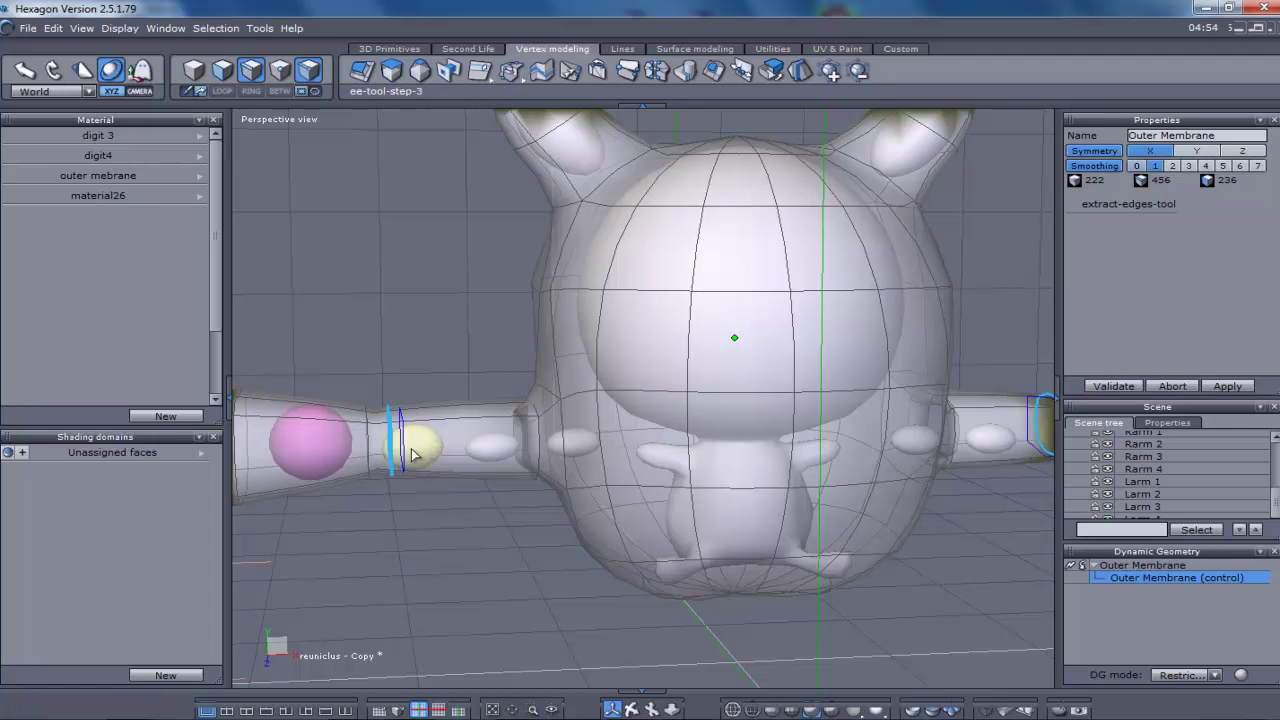
drag(413, 455, 405, 478)
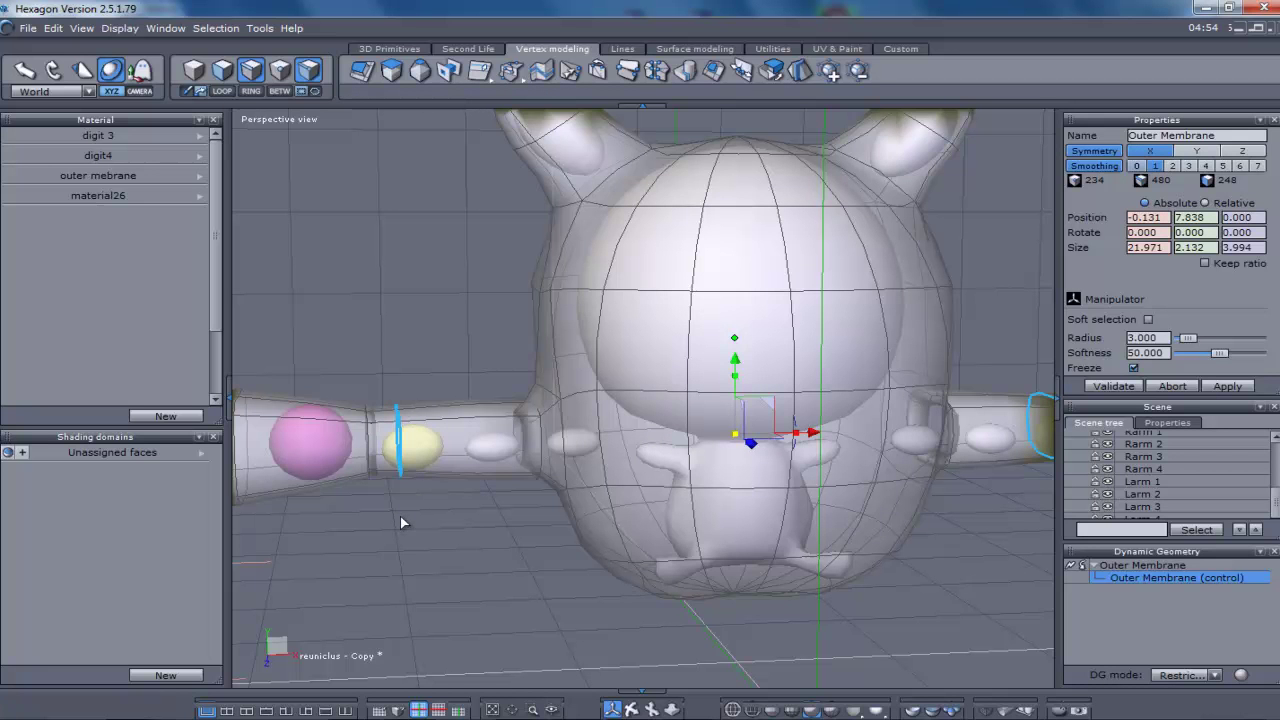
click(374, 442)
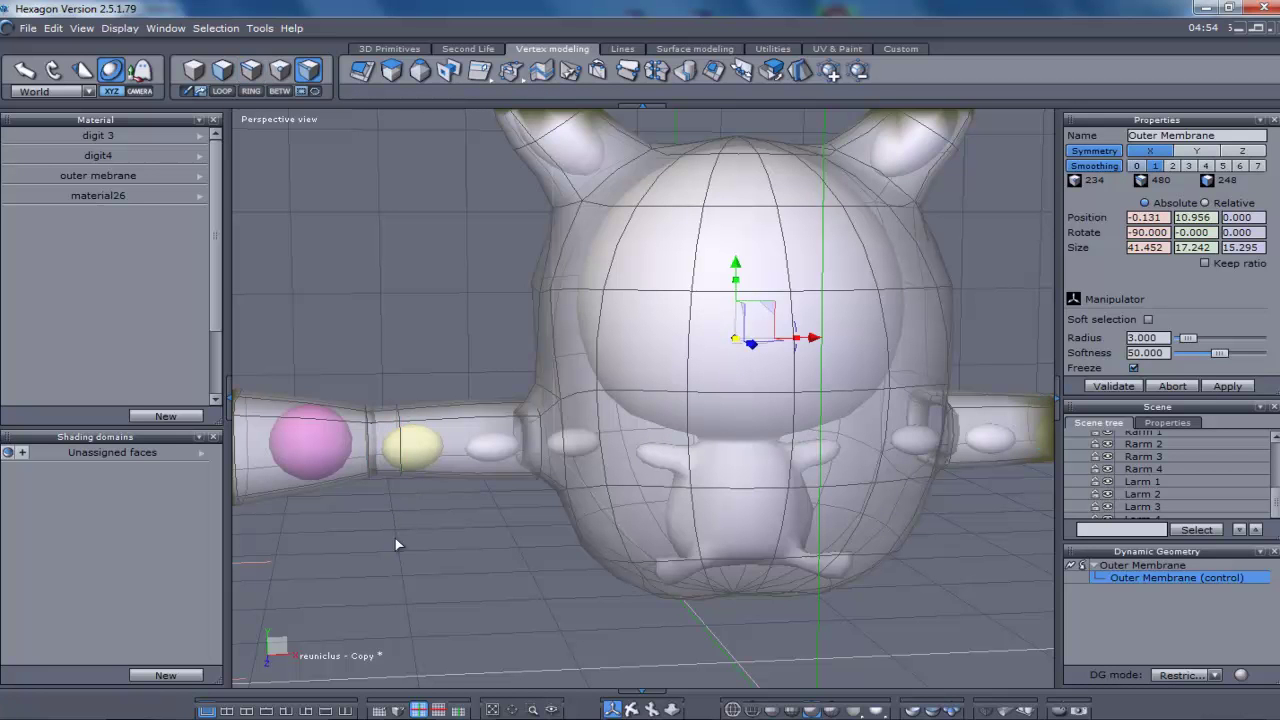
Enlarge the ring of arm faces from the extracted loop to the body to about 6.87 by 3.52 by 6.55.
middle_drag(632, 480, 662, 460)
middle_drag(414, 525, 608, 596)
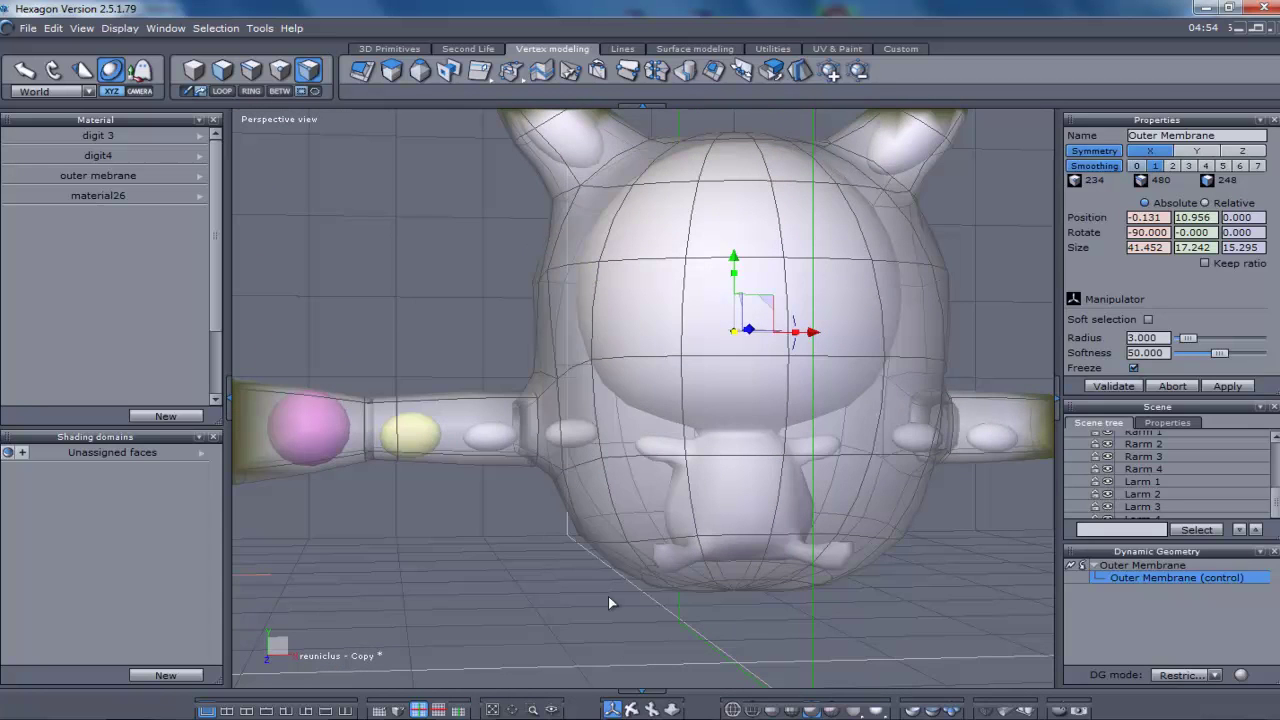
click(410, 426)
key(alt+l)
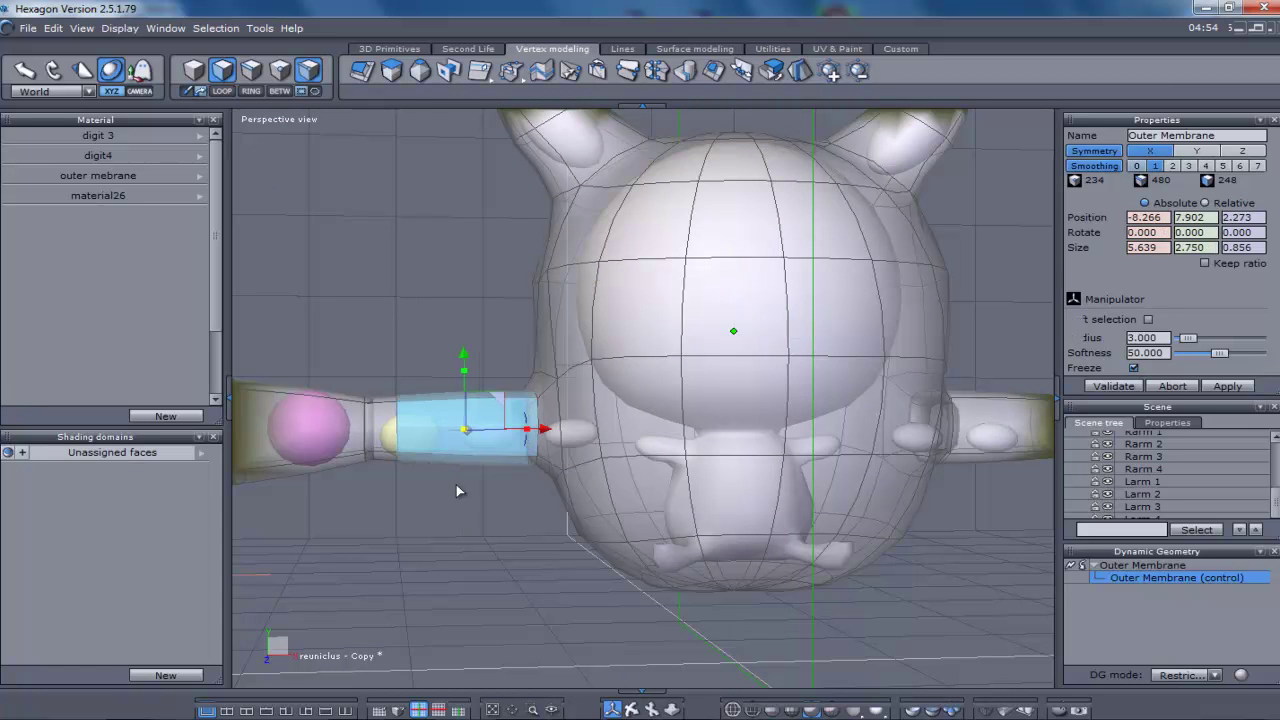
drag(483, 428, 514, 411)
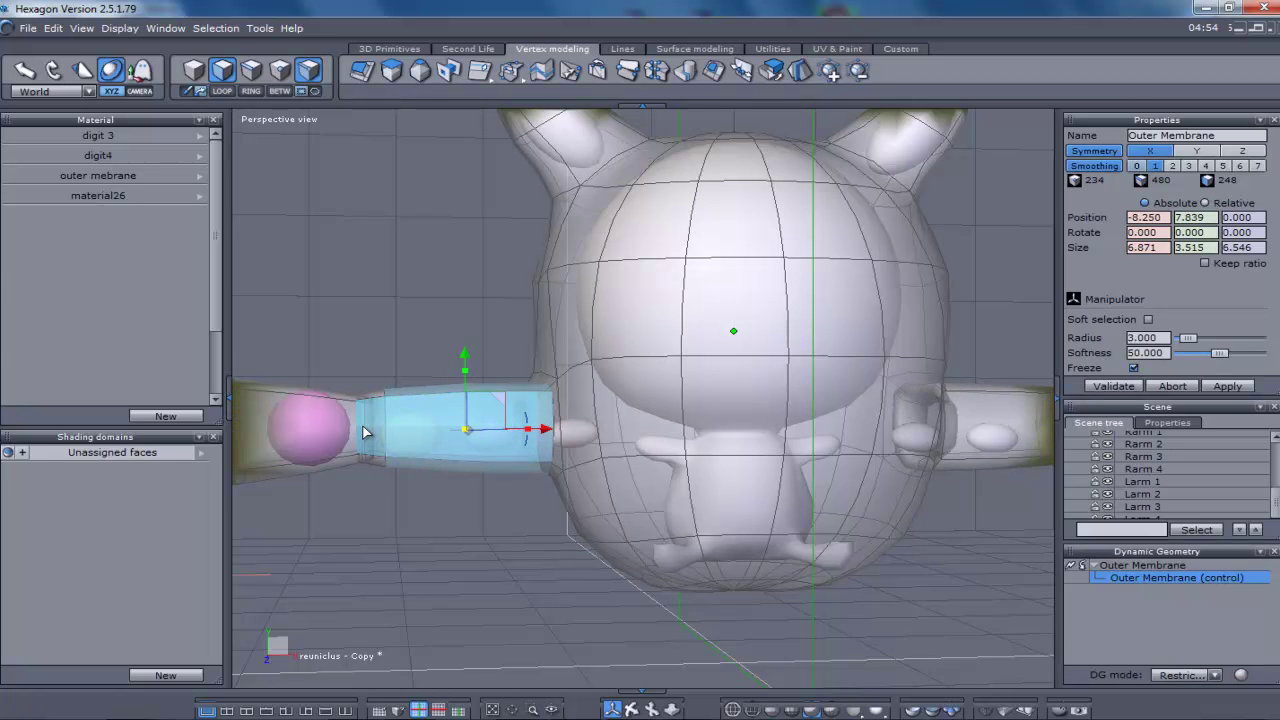
scroll(362, 505, down, 1)
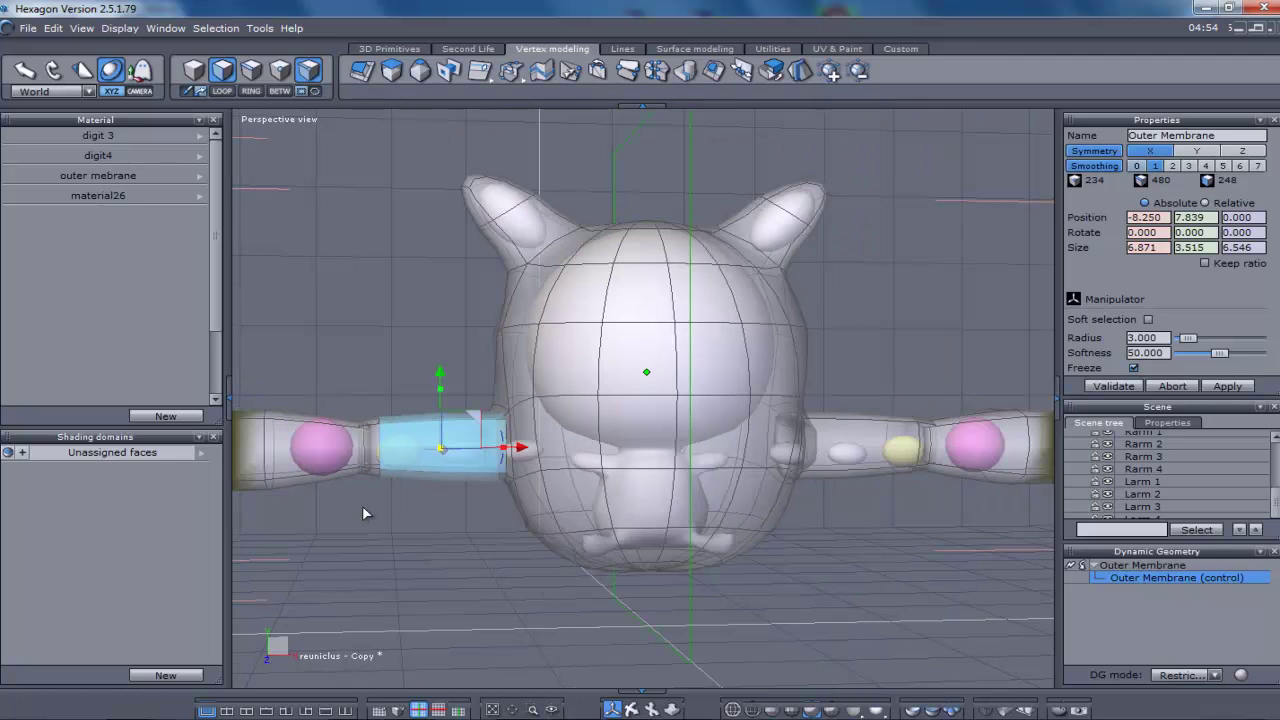
scroll(362, 505, up, 3)
click(366, 489)
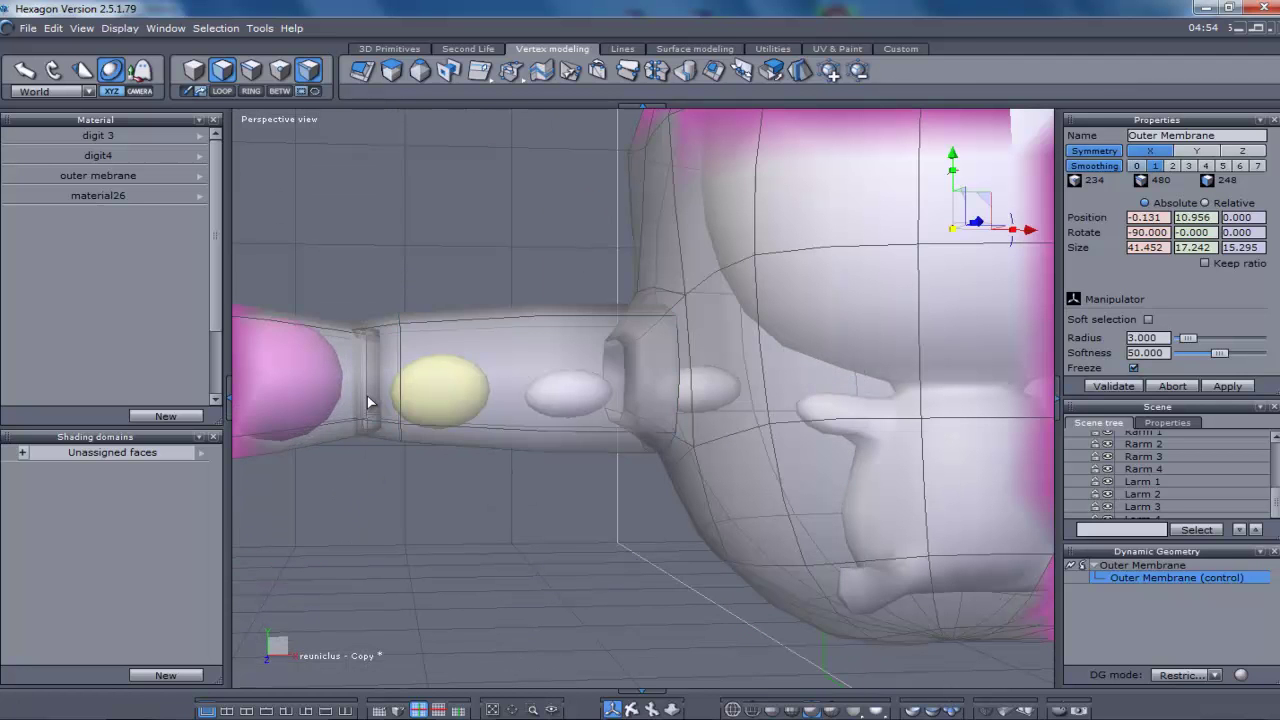
Pull the folded waist edge loop towards the large sphere and shrink its neighbouring loop to about 0.05 by 1.41 by 2.64.
click(367, 398)
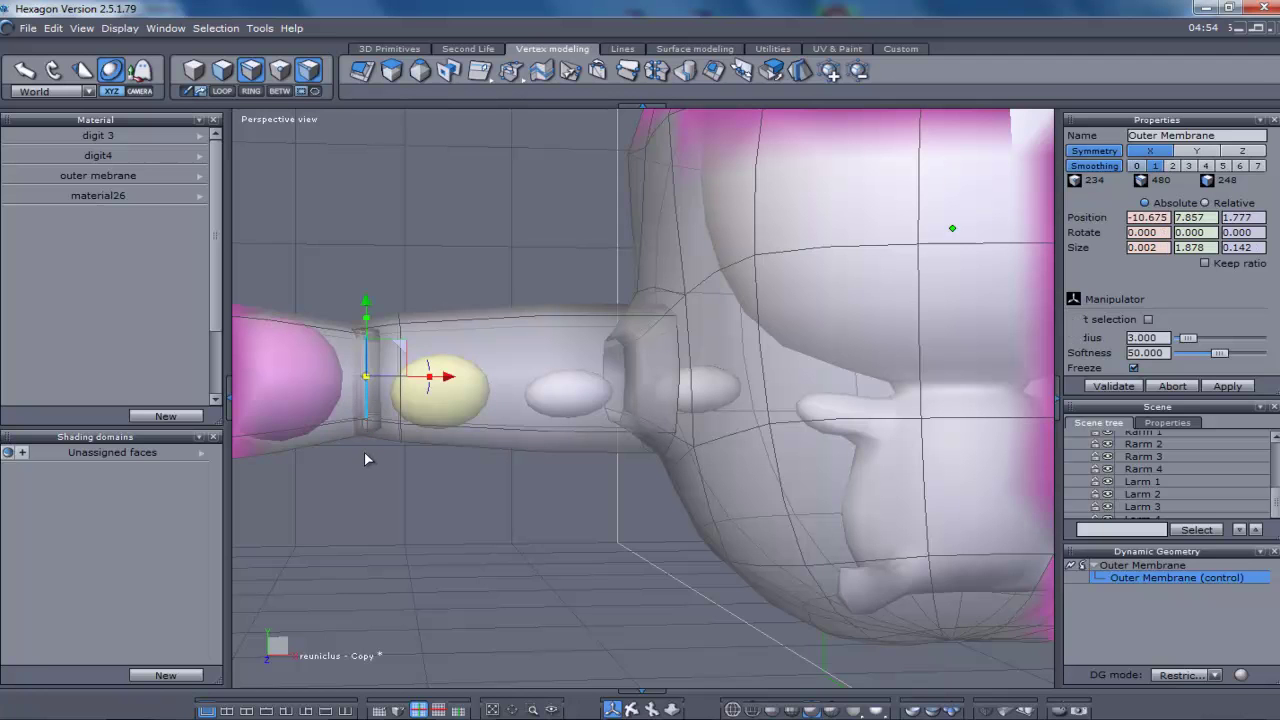
drag(400, 350, 350, 345)
click(354, 368)
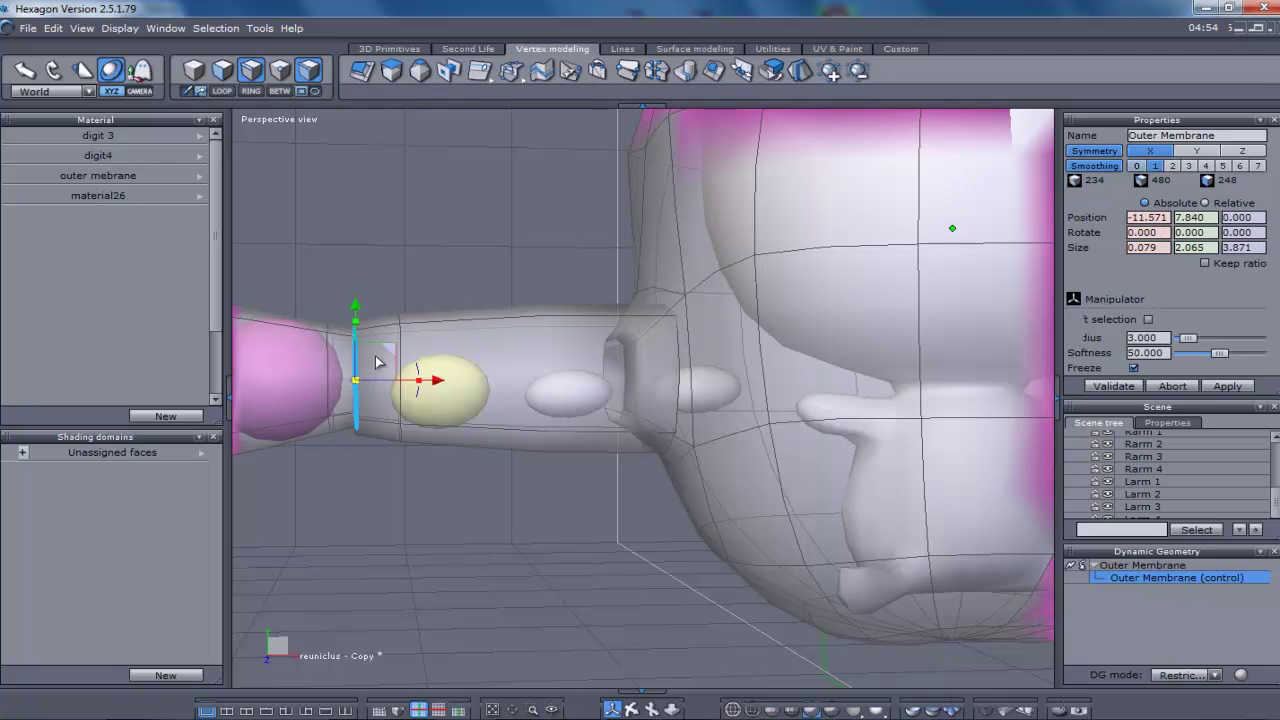
click(398, 360)
drag(416, 352, 369, 433)
drag(551, 710, 598, 710)
scroll(462, 537, down, 3)
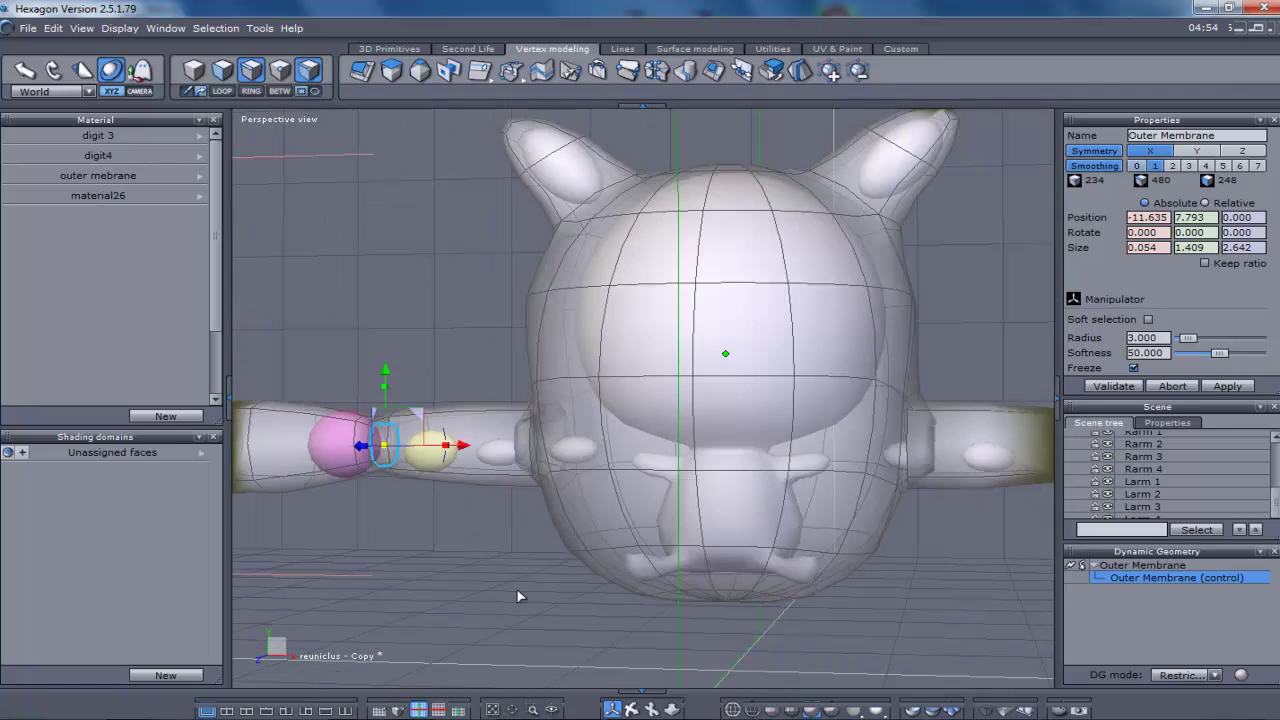
Shift the narrow waist edge loop to about X -10.72 and move its larger neighbouring loop towards the body beside the yellow sphere.
drag(551, 710, 668, 711)
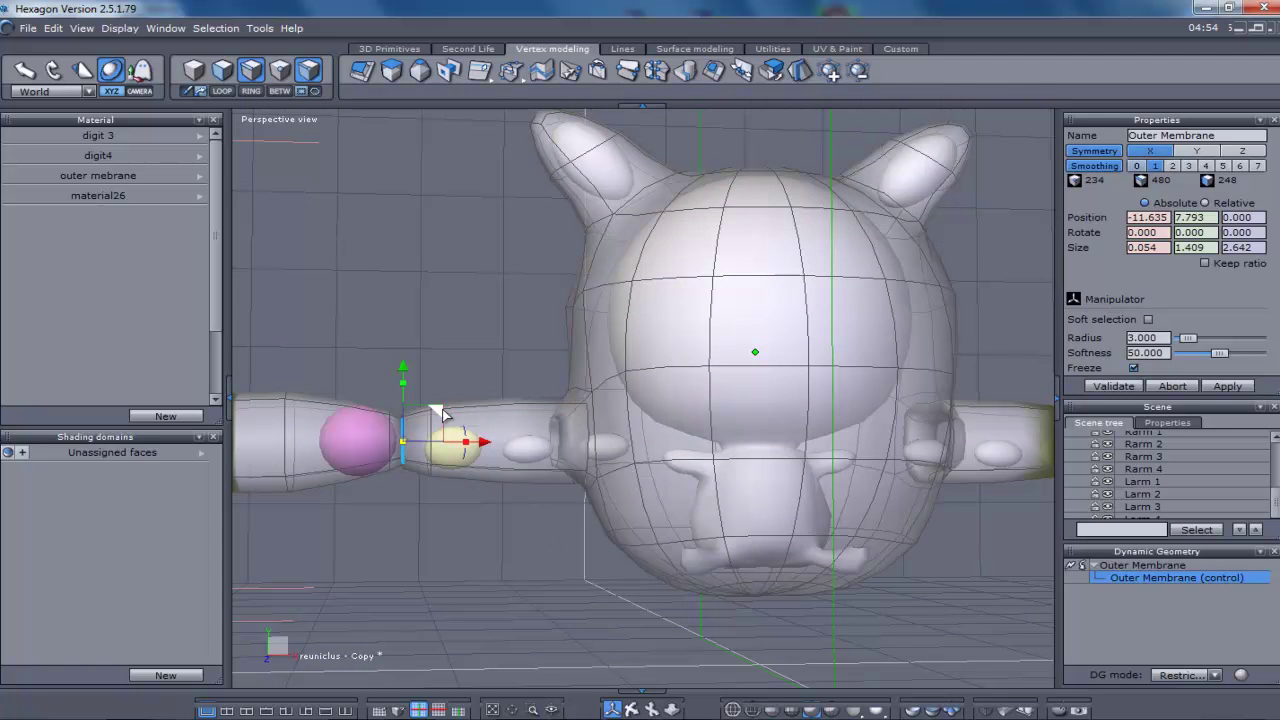
drag(443, 412, 472, 411)
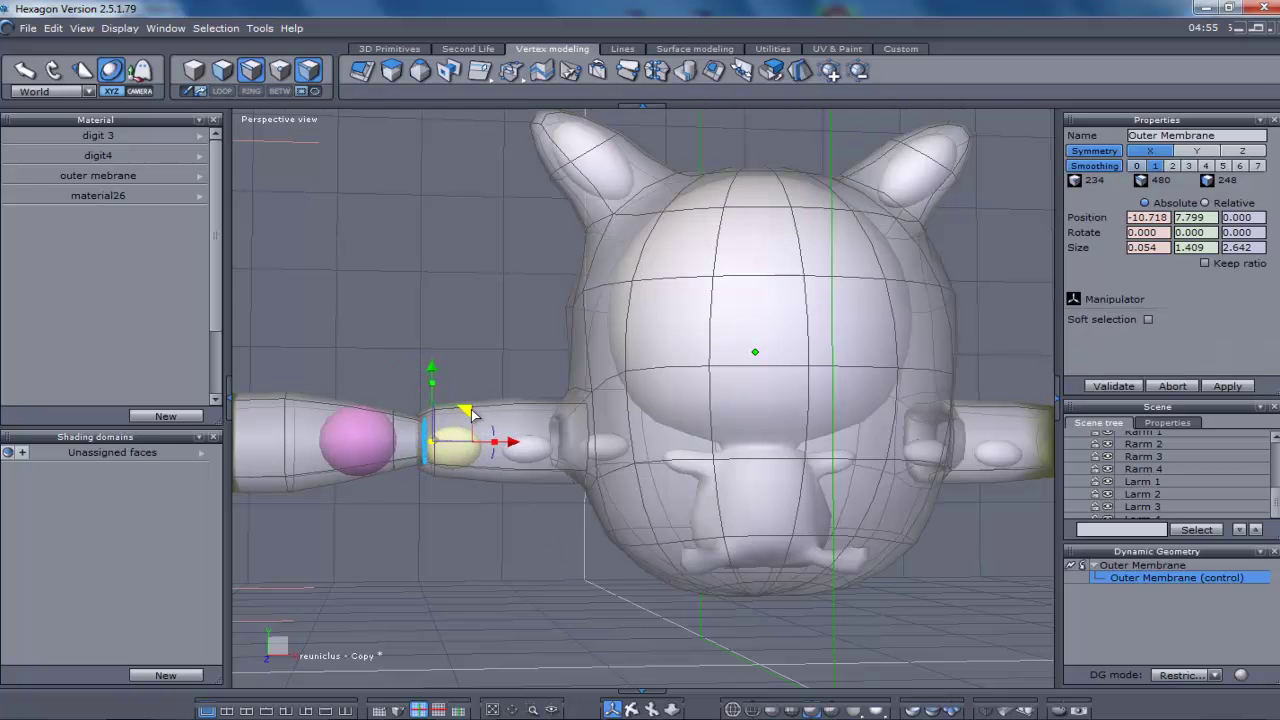
click(577, 547)
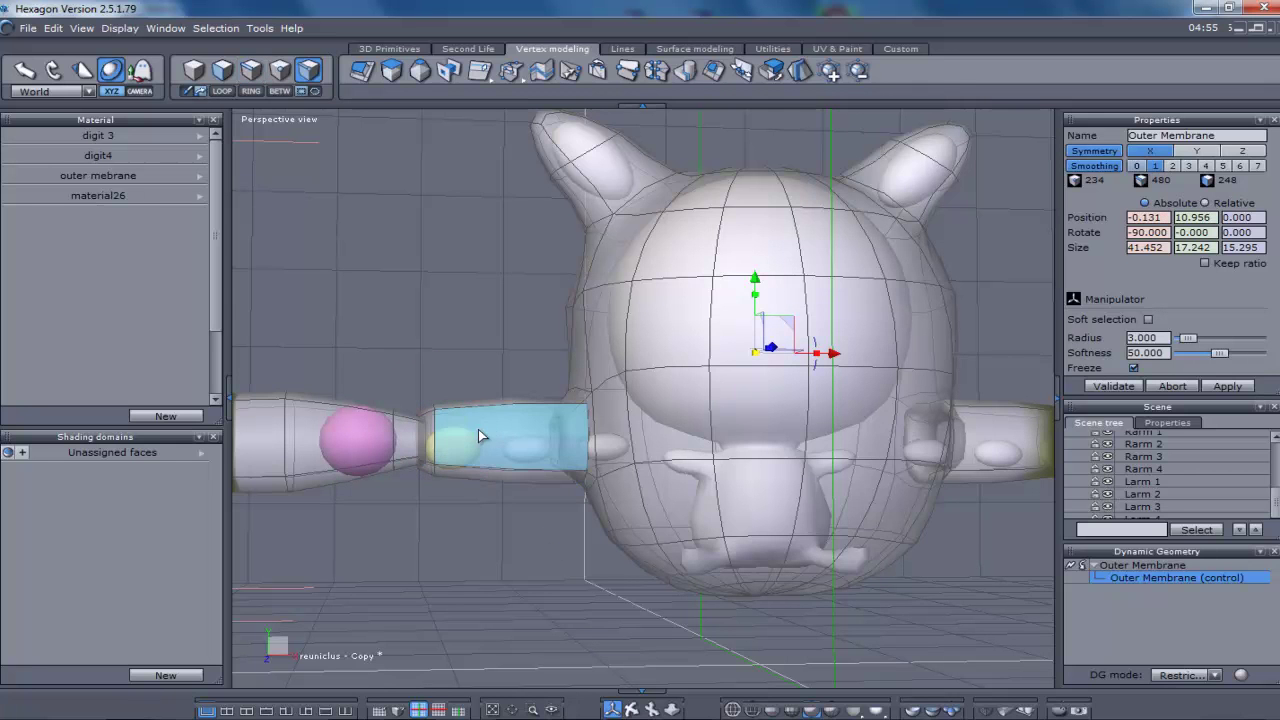
drag(440, 441, 478, 414)
double_click(437, 438)
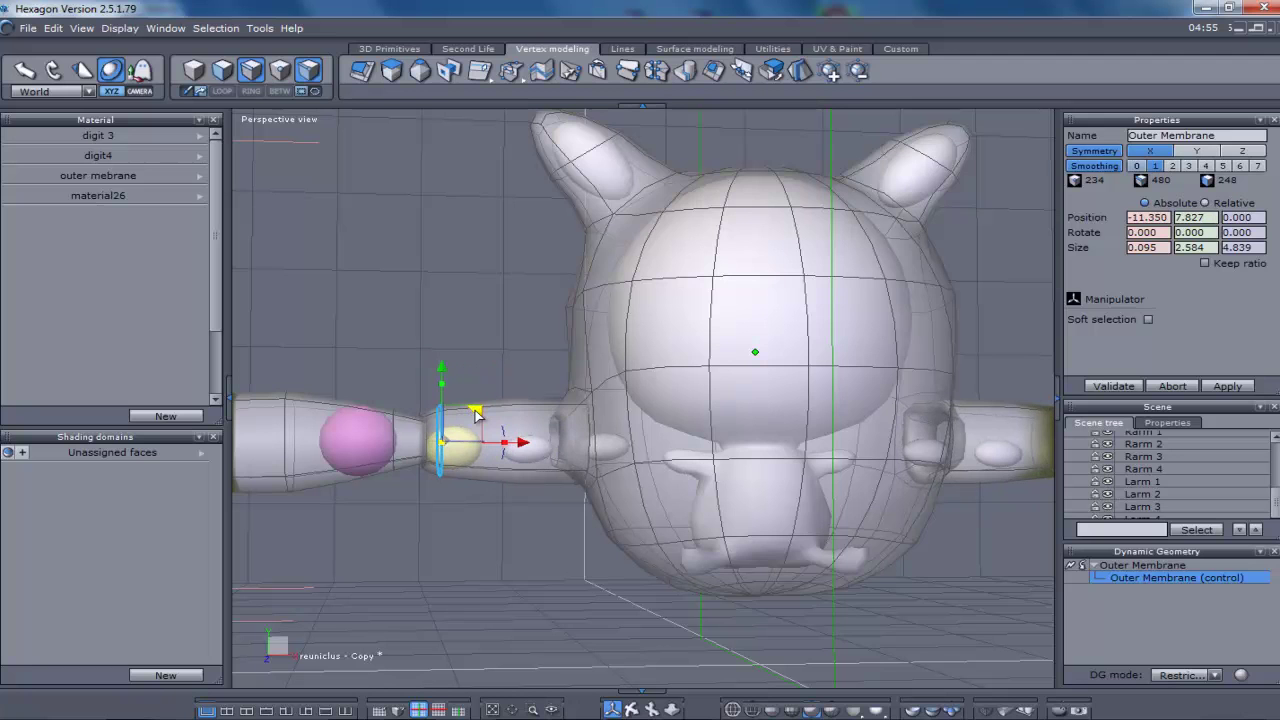
Move the large edge loop where the arm meets the body outwards to just past the yellow sphere.
click(585, 453)
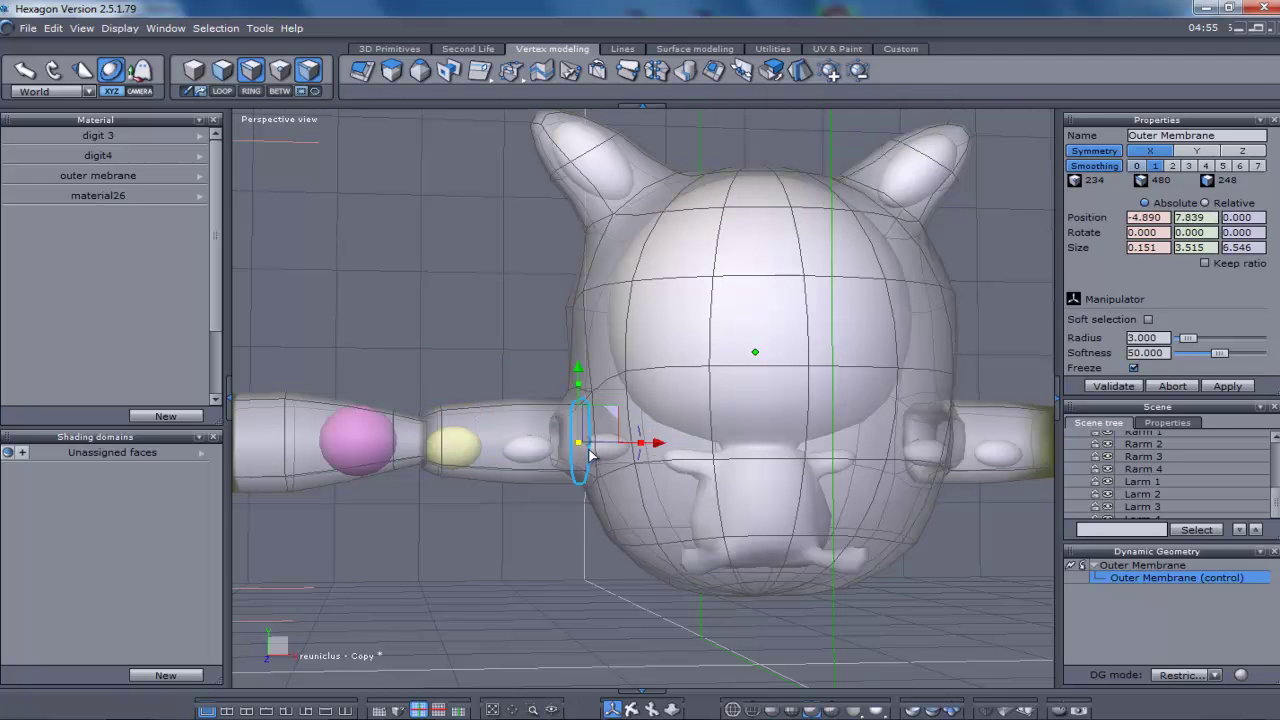
click(561, 412)
drag(561, 412, 504, 413)
click(504, 519)
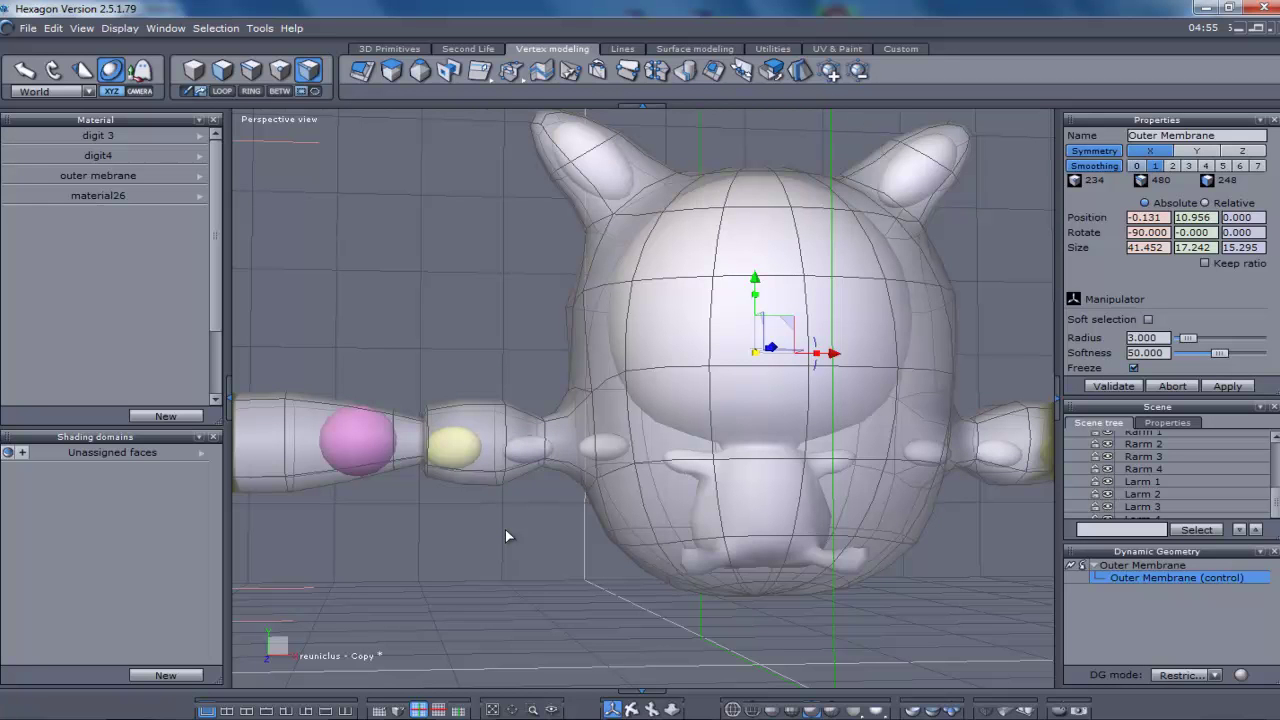
Save the model and set the outer membrane's smoothing to level 2.
key(ctrl+s)
click(1171, 166)
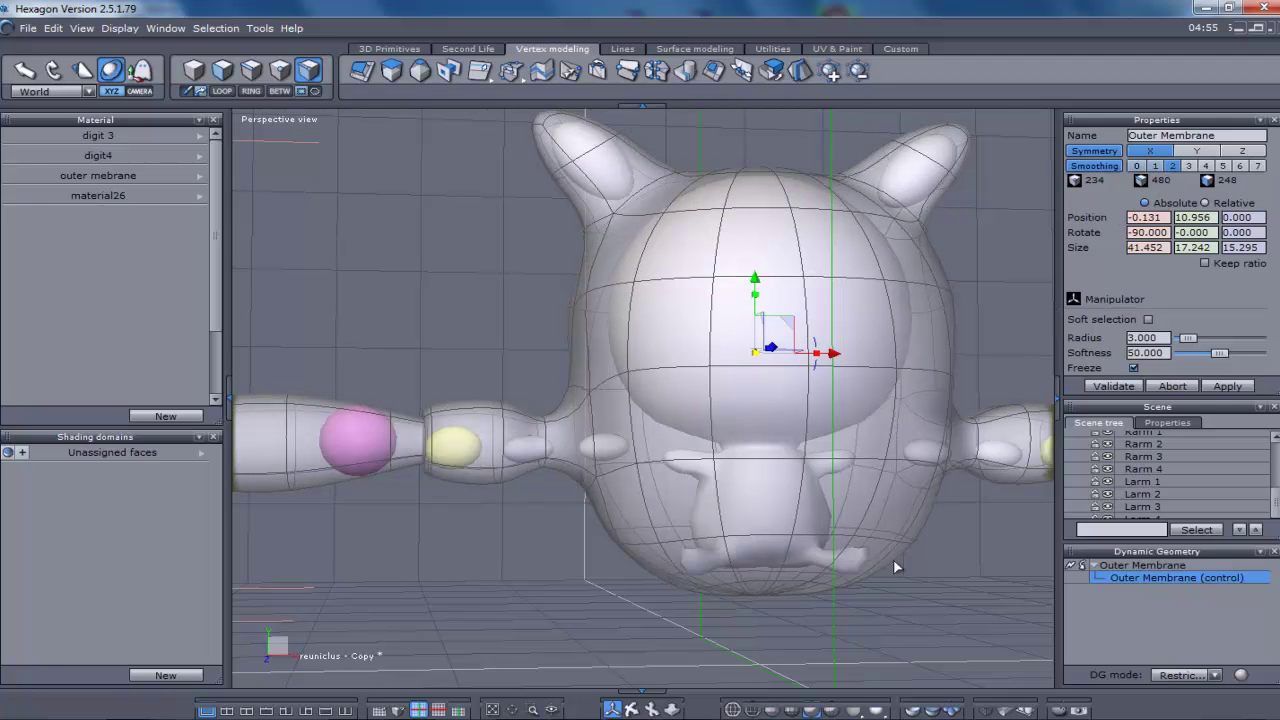
middle_drag(631, 680, 618, 714)
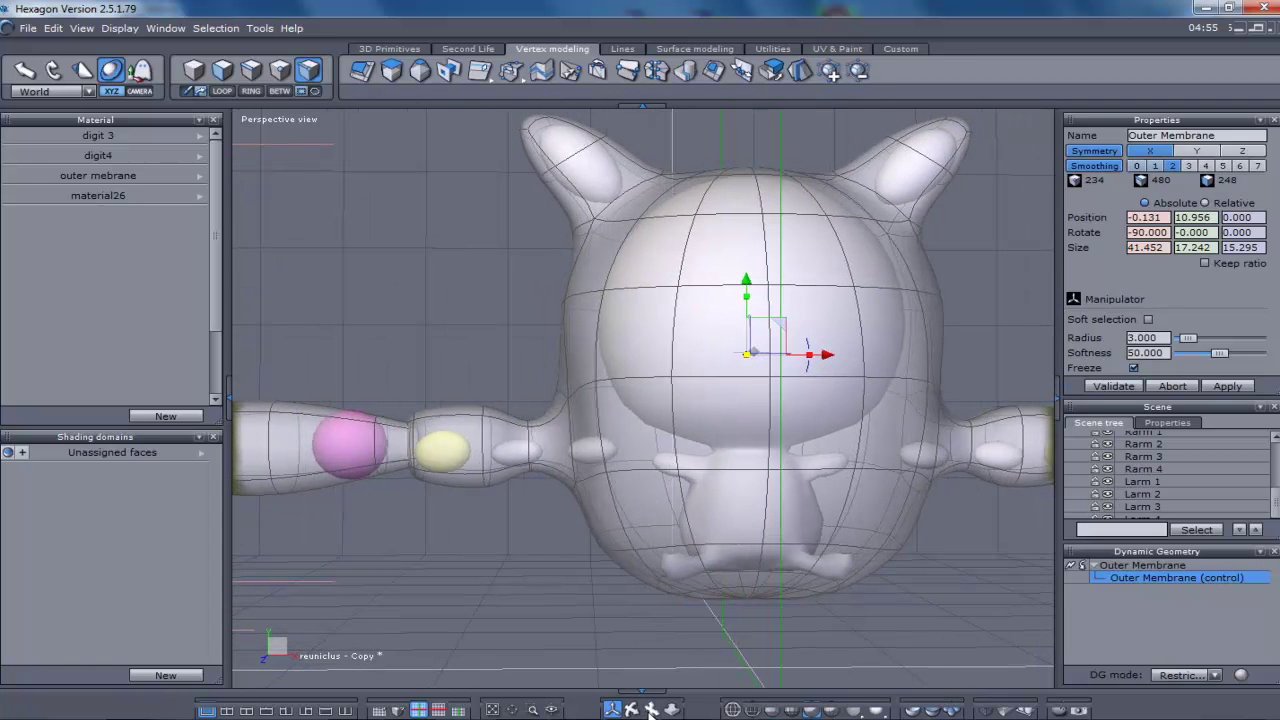
drag(671, 710, 671, 716)
scroll(643, 398, down, 2)
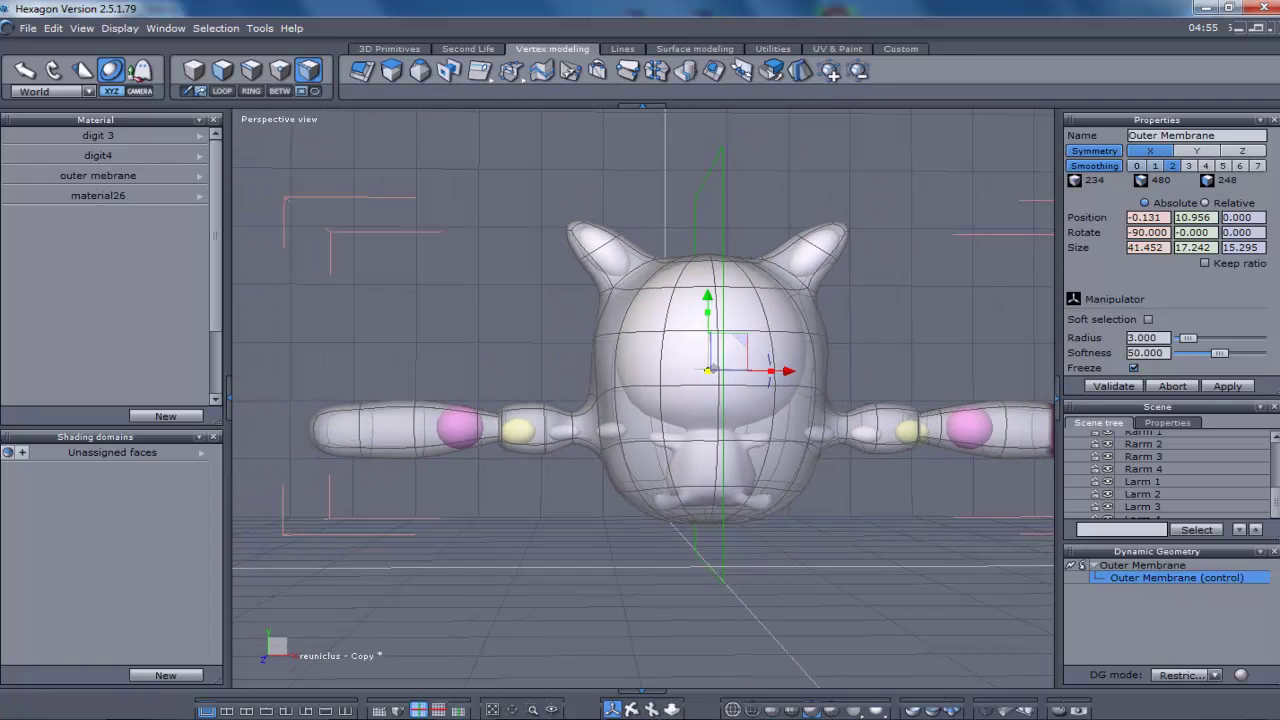
scroll(643, 398, up, 3)
scroll(643, 398, down, 2)
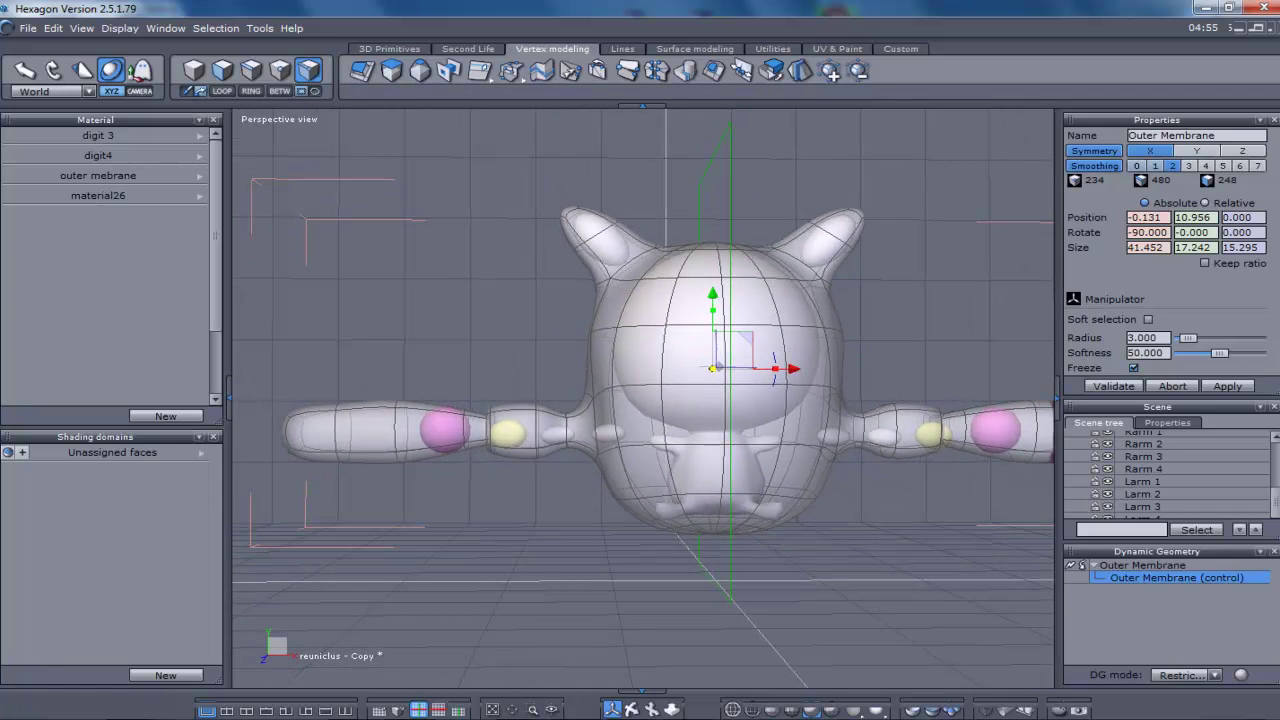
drag(671, 714, 648, 712)
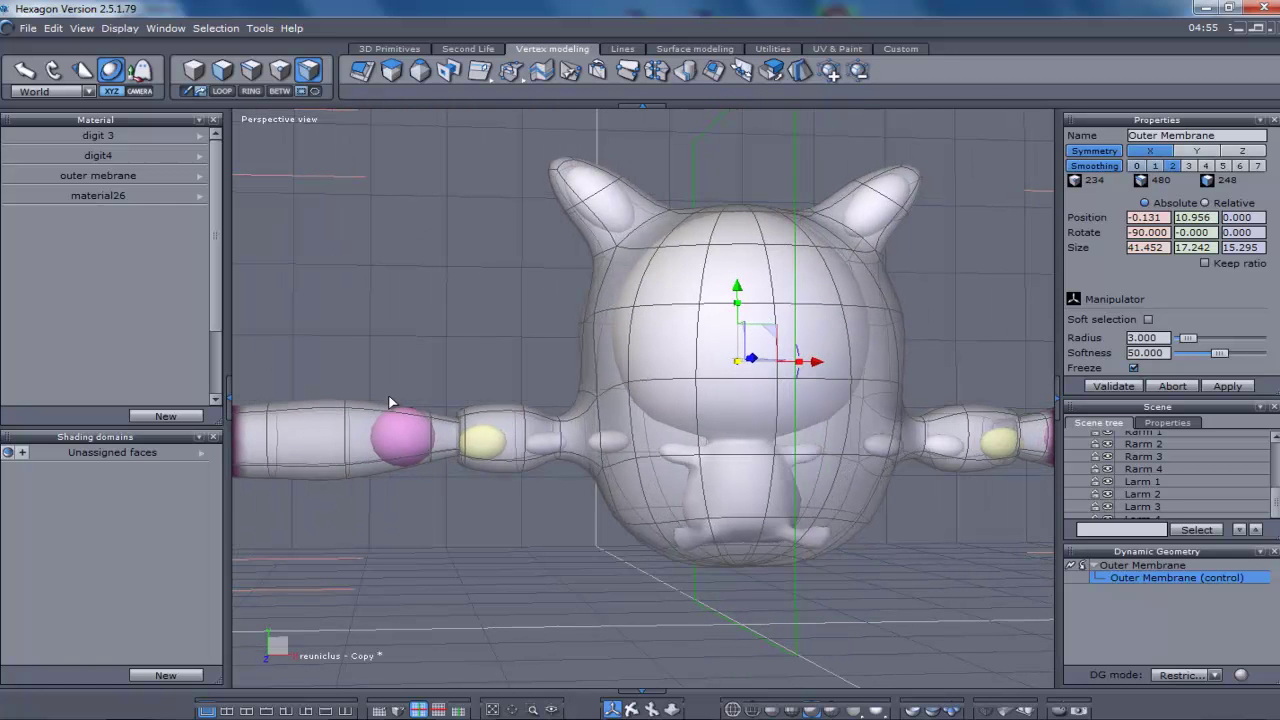
Enlarge the ring of arm faces around the pink sphere to about 5.49 by 5.46 by 10.23 and save the model.
click(386, 441)
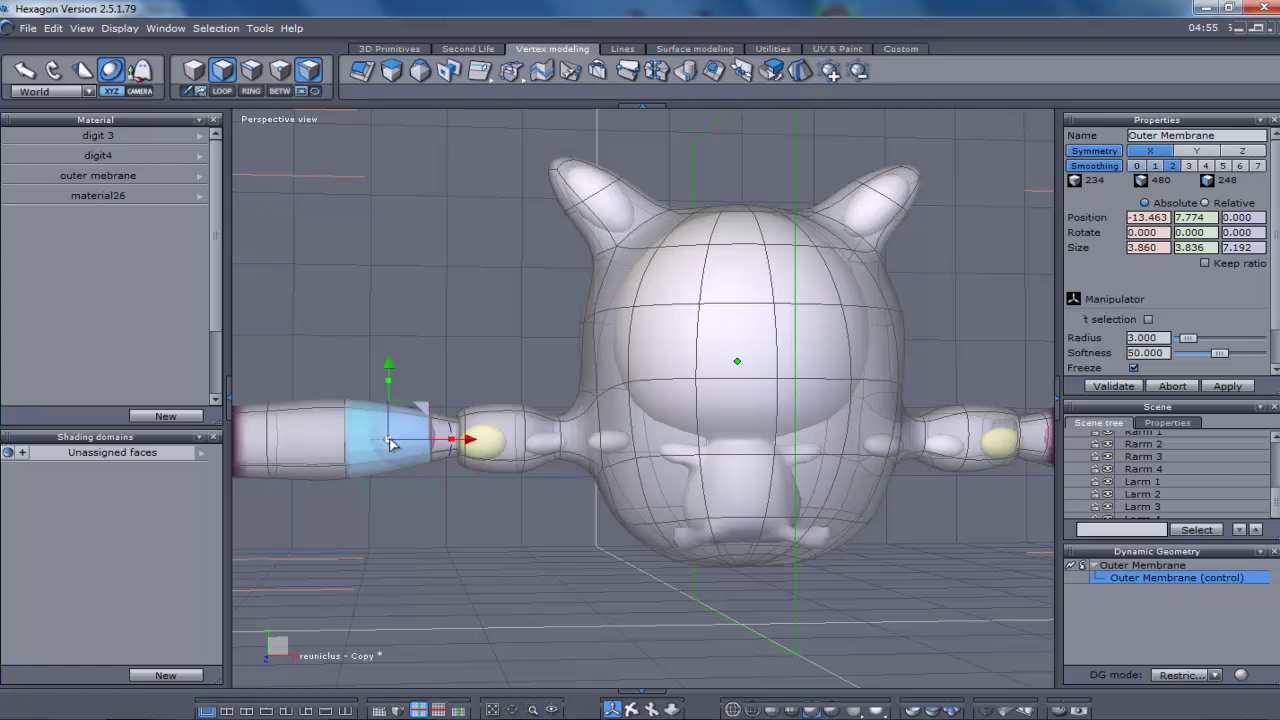
shift+click(441, 437)
drag(441, 437, 484, 418)
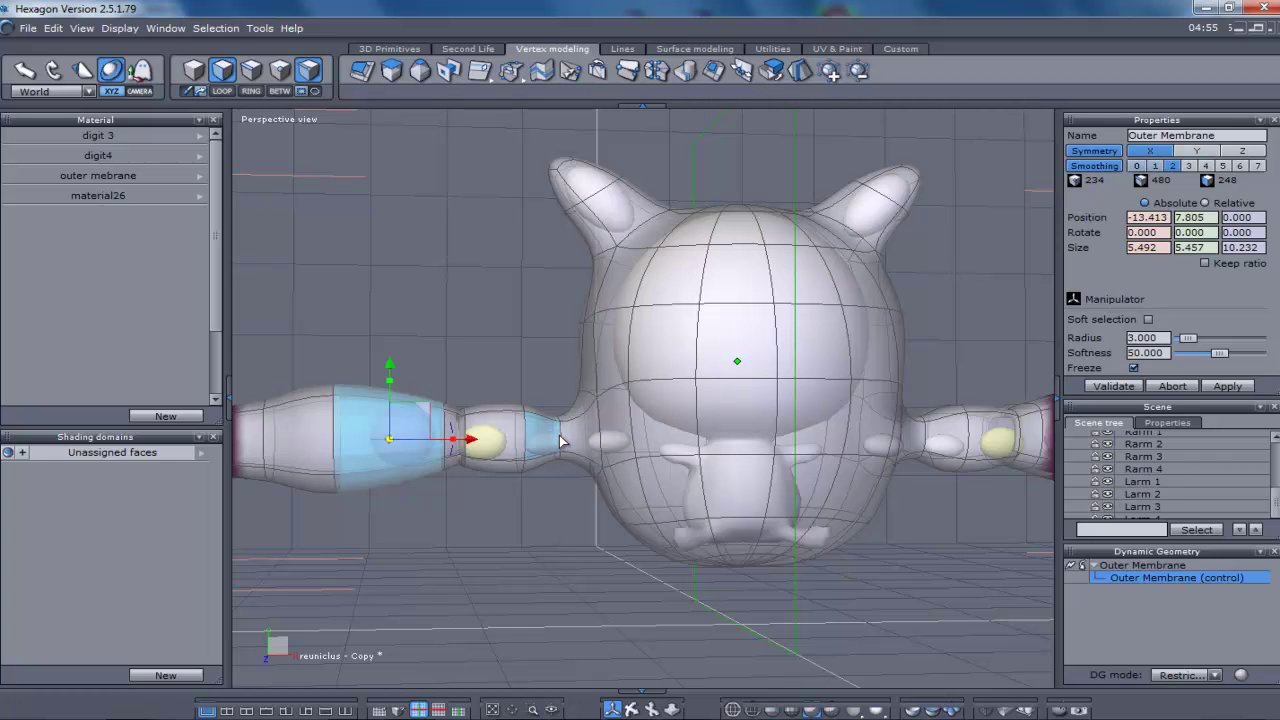
key(ctrl+s)
click(571, 520)
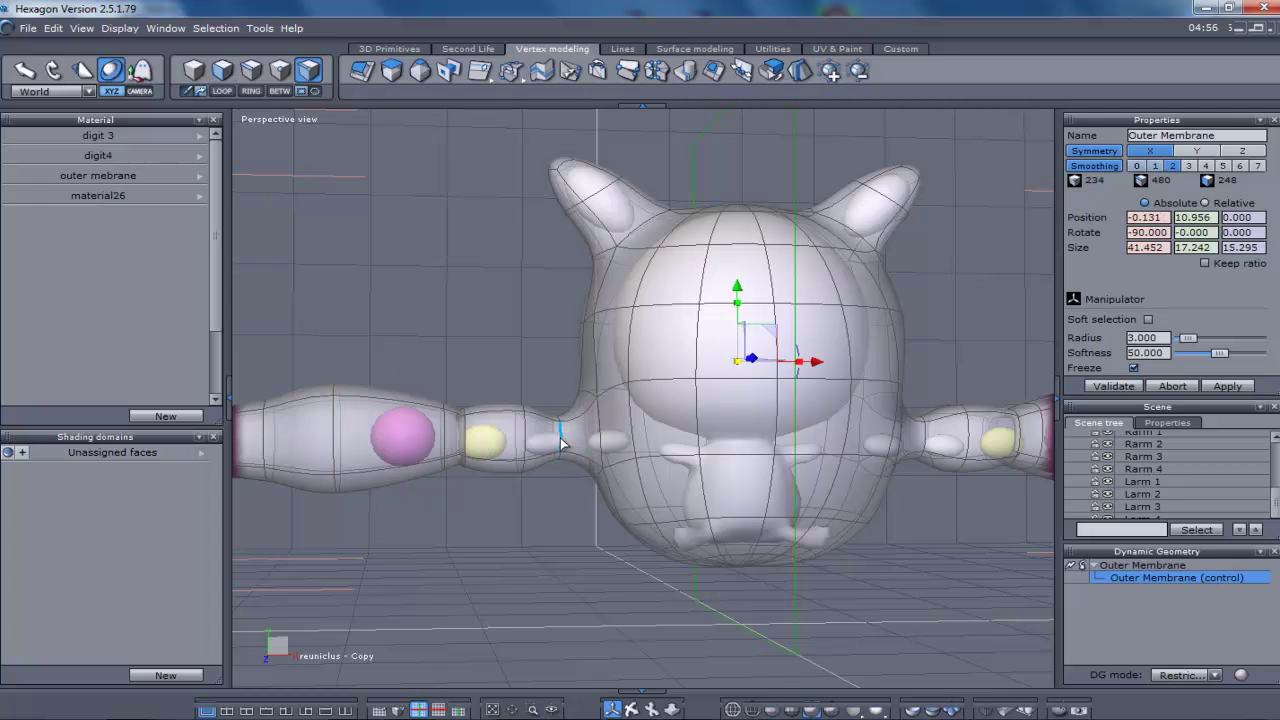
Extract a parallel edge loop from the narrow loop between the yellow sphere and the body, placing it slightly towards the sphere.
click(561, 440)
double_click(561, 443)
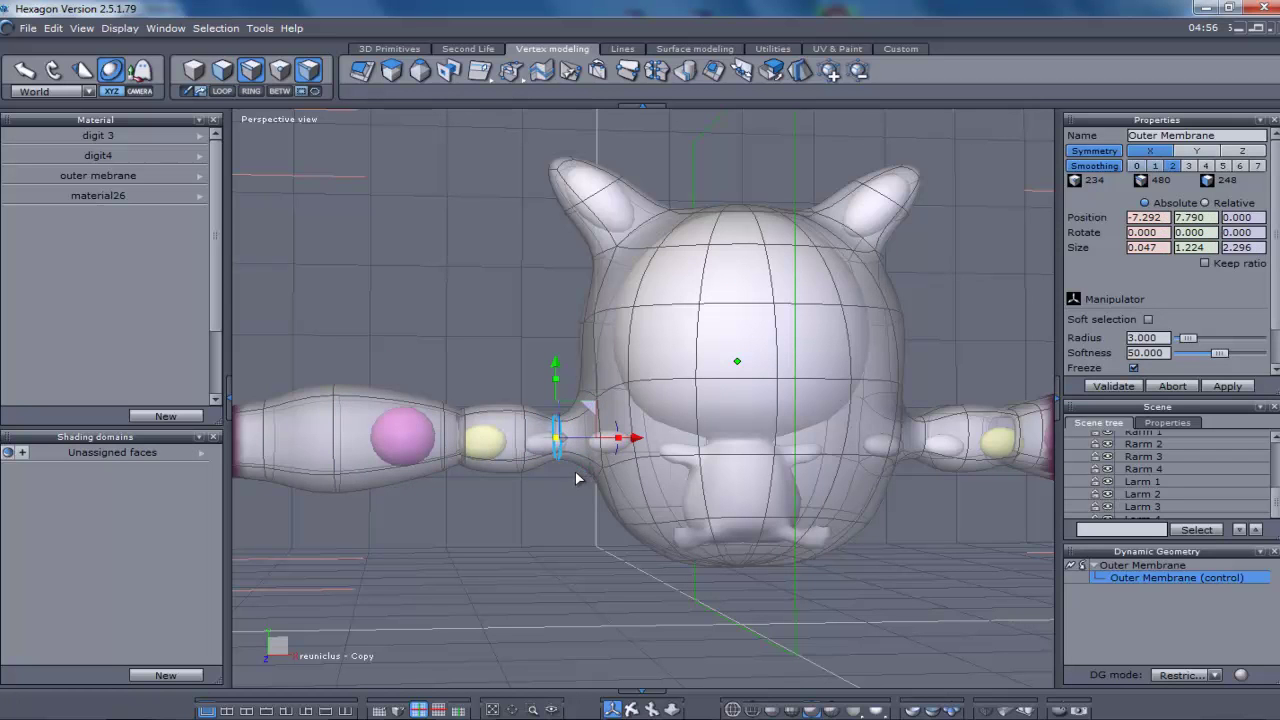
drag(616, 709, 624, 708)
click(627, 708)
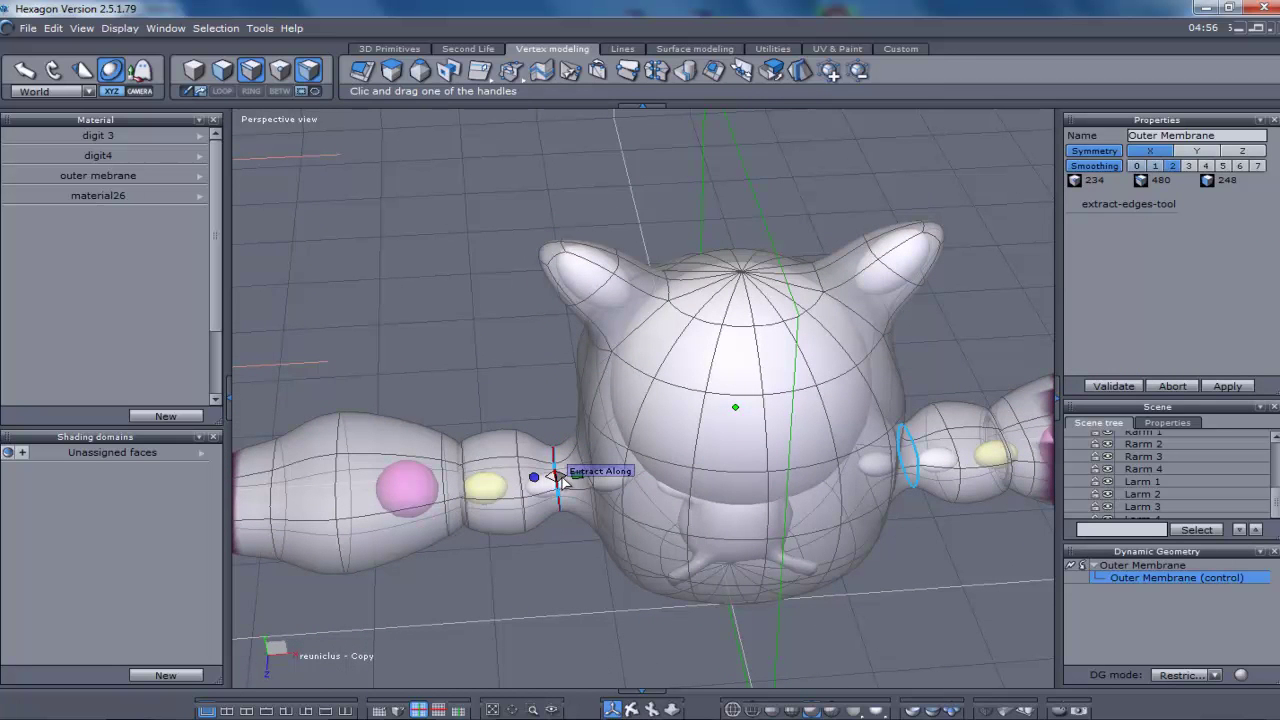
drag(559, 476, 571, 475)
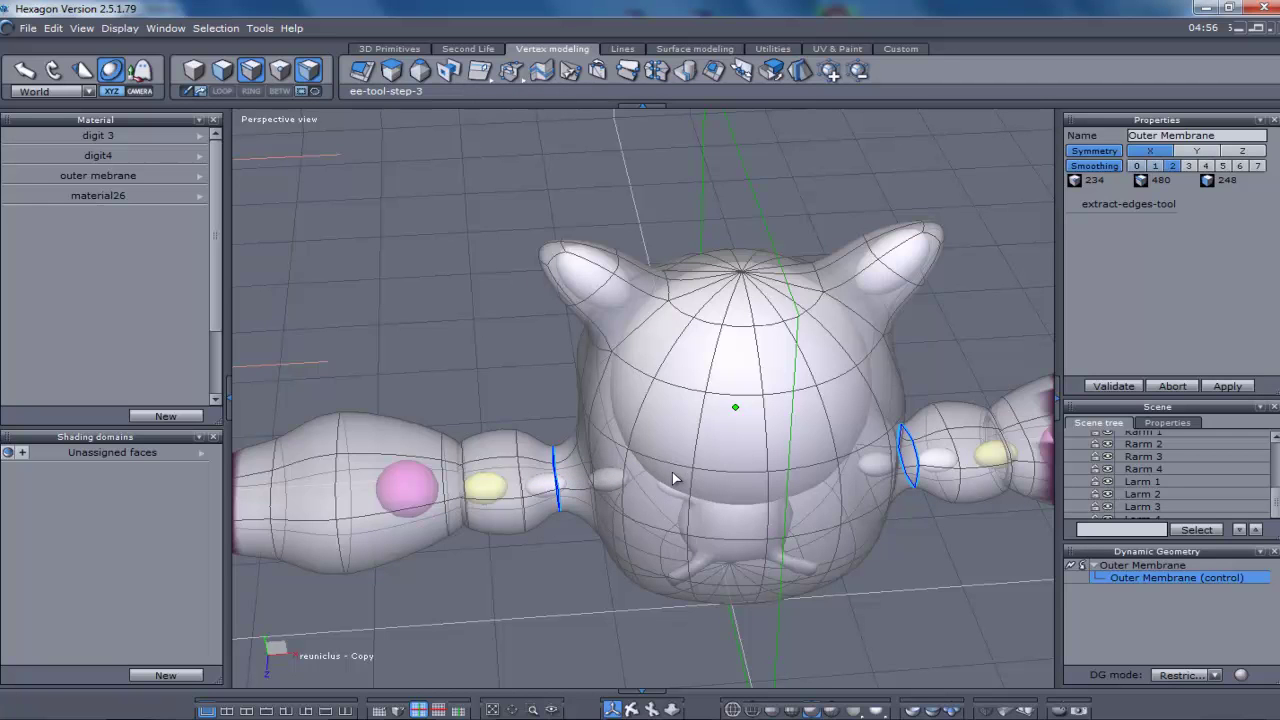
click(443, 471)
right_drag(624, 650, 622, 535)
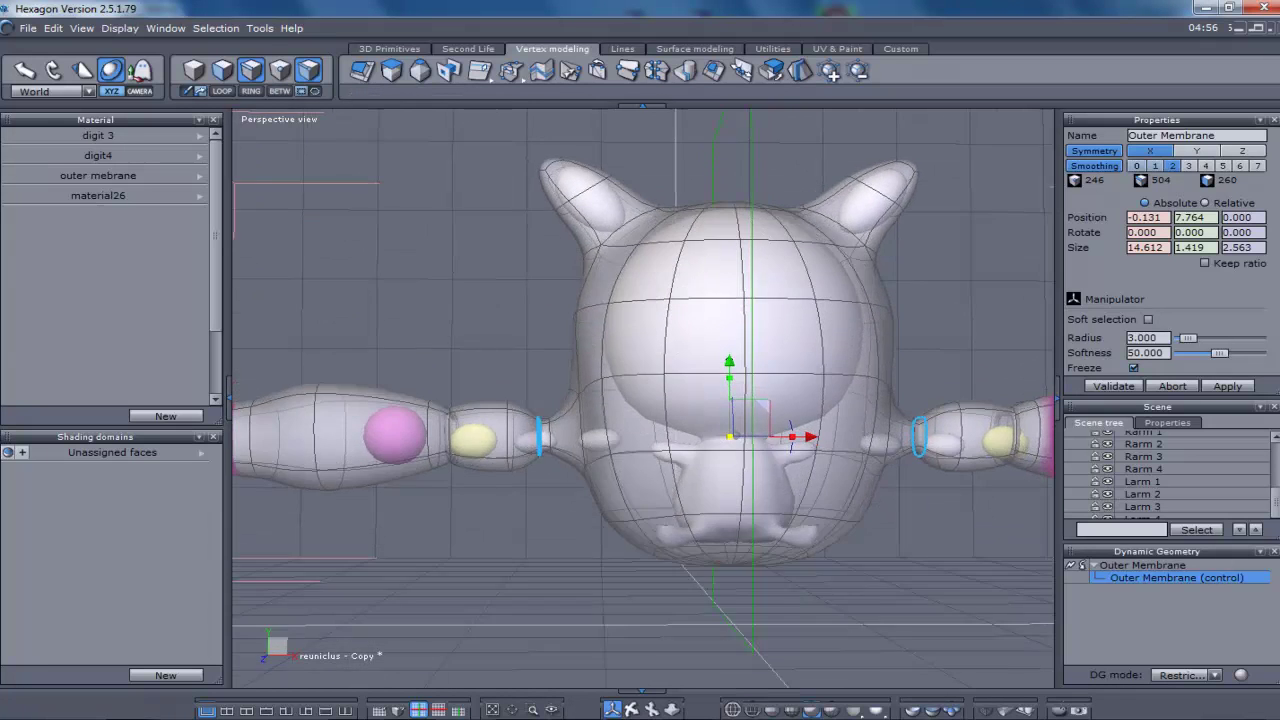
click(567, 516)
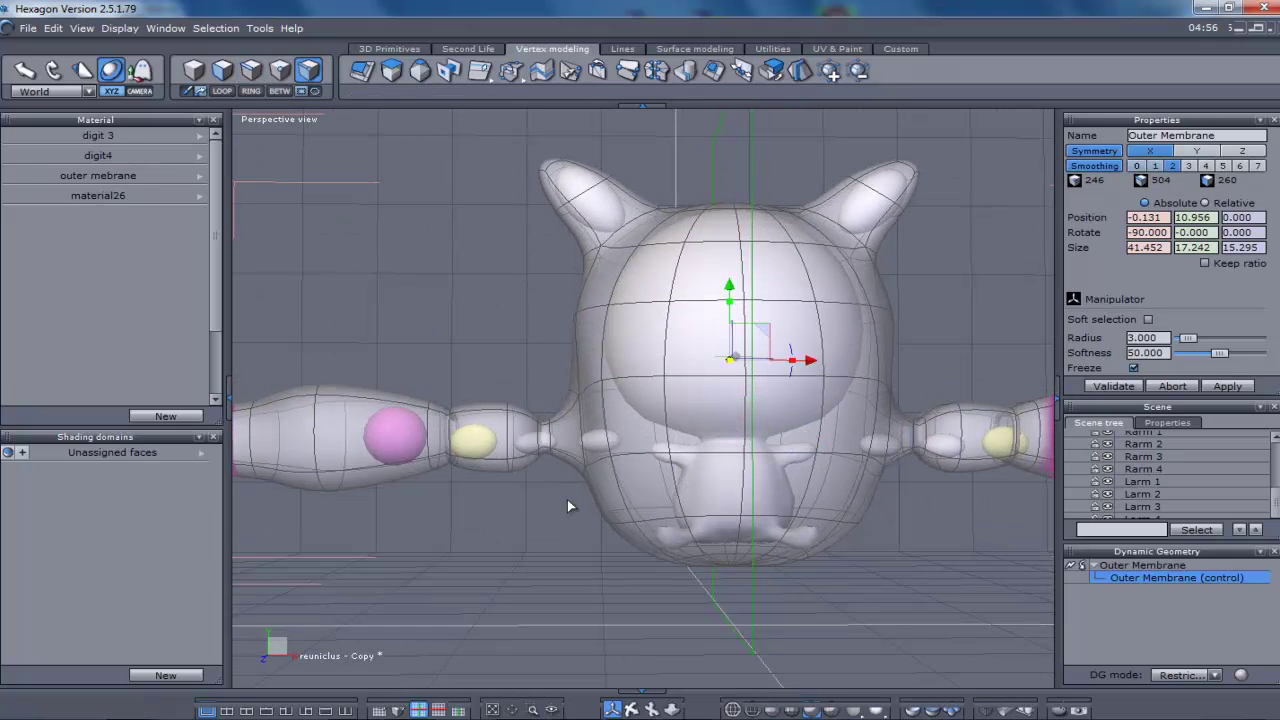
Move the original narrow edge loop beside the extracted one towards the body, to about X -6.88.
click(549, 434)
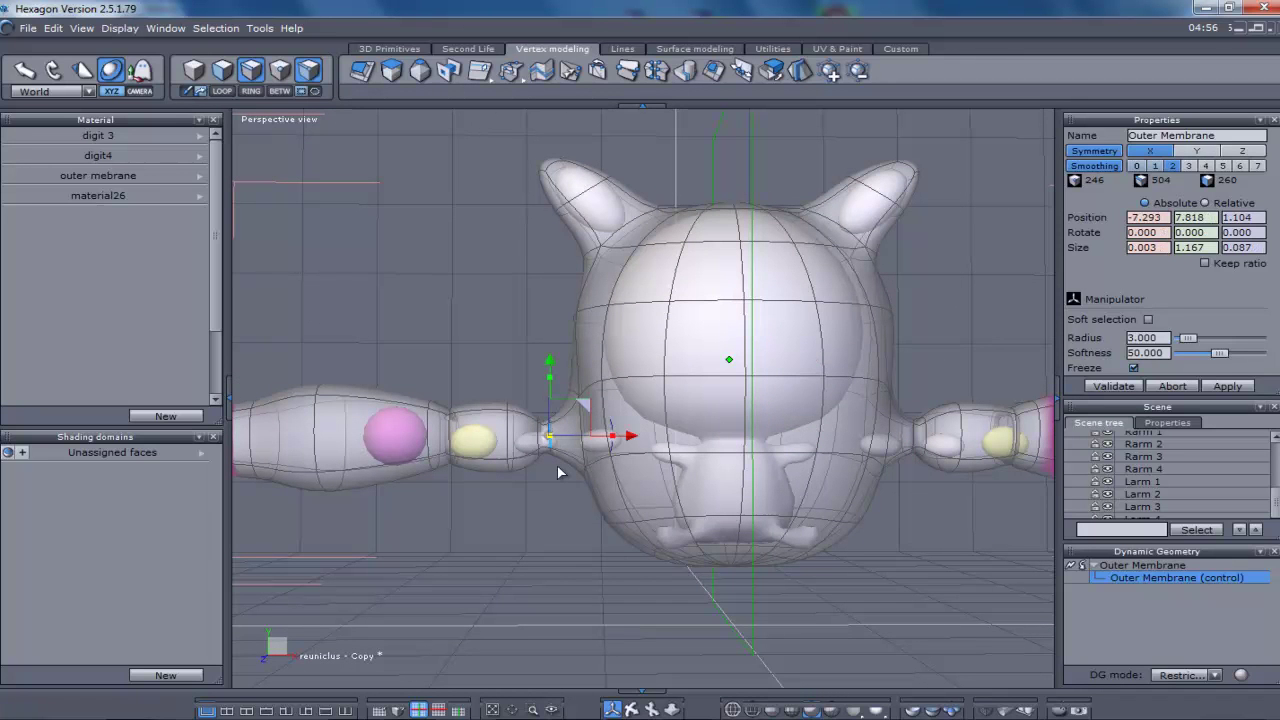
key(l)
drag(587, 405, 597, 406)
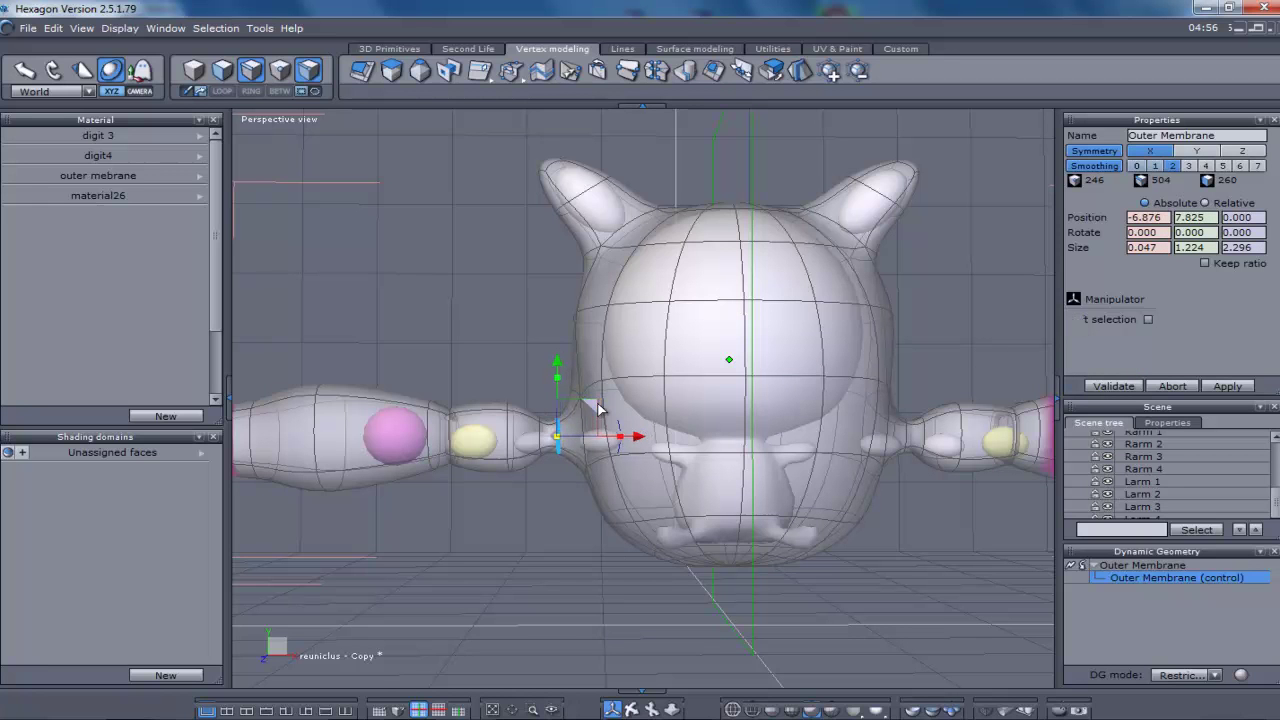
click(601, 640)
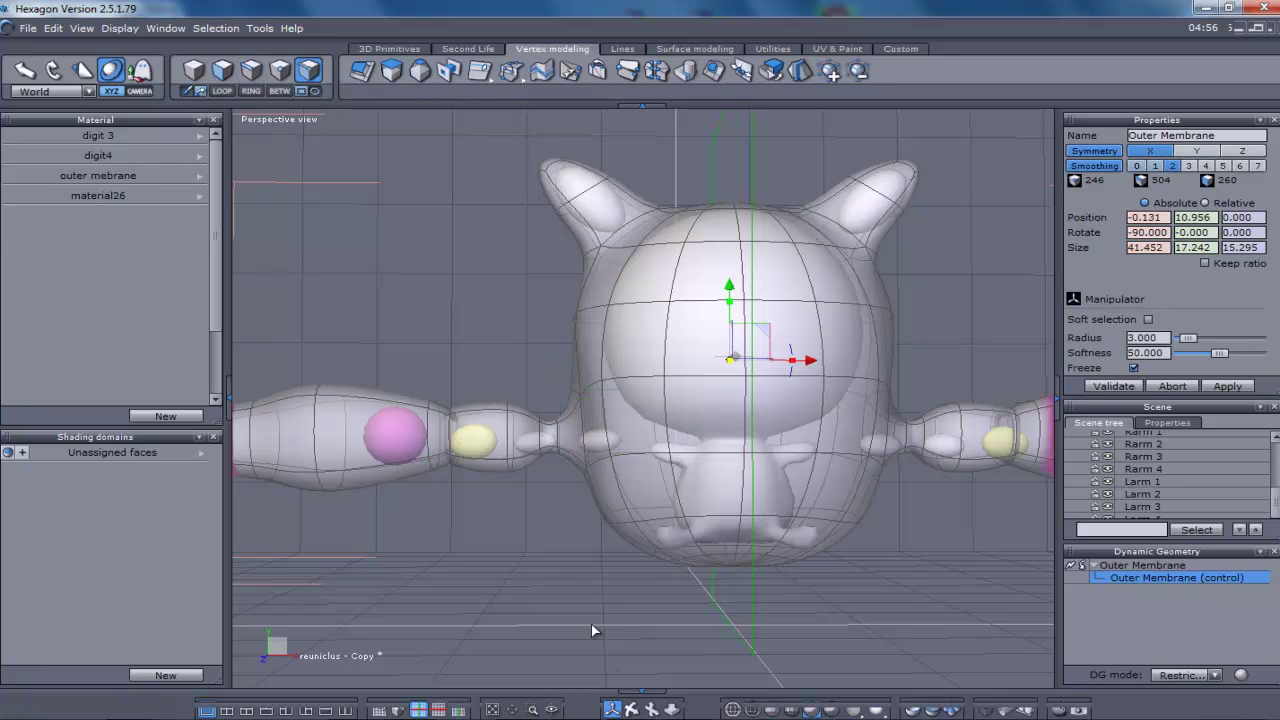
Compare the membrane's arm shape with the reference picture in Windows Live Photo Gallery and return to Hexagon.
scroll(591, 627, down, 5)
scroll(591, 627, up, 5)
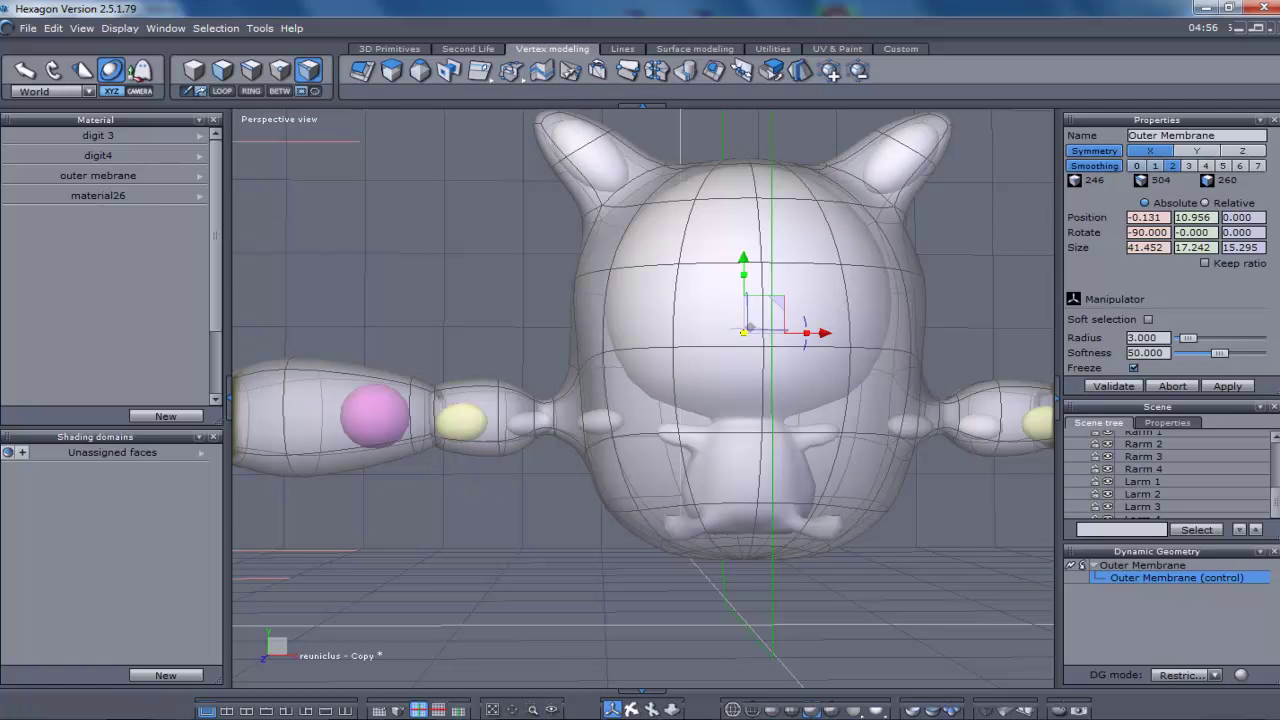
mouse_move(640, 400)
middle_down()
mouse_move(748, 412)
mouse_move(698, 414)
mouse_move(640, 392)
mouse_move(690, 410)
mouse_move(648, 403)
middle_up()
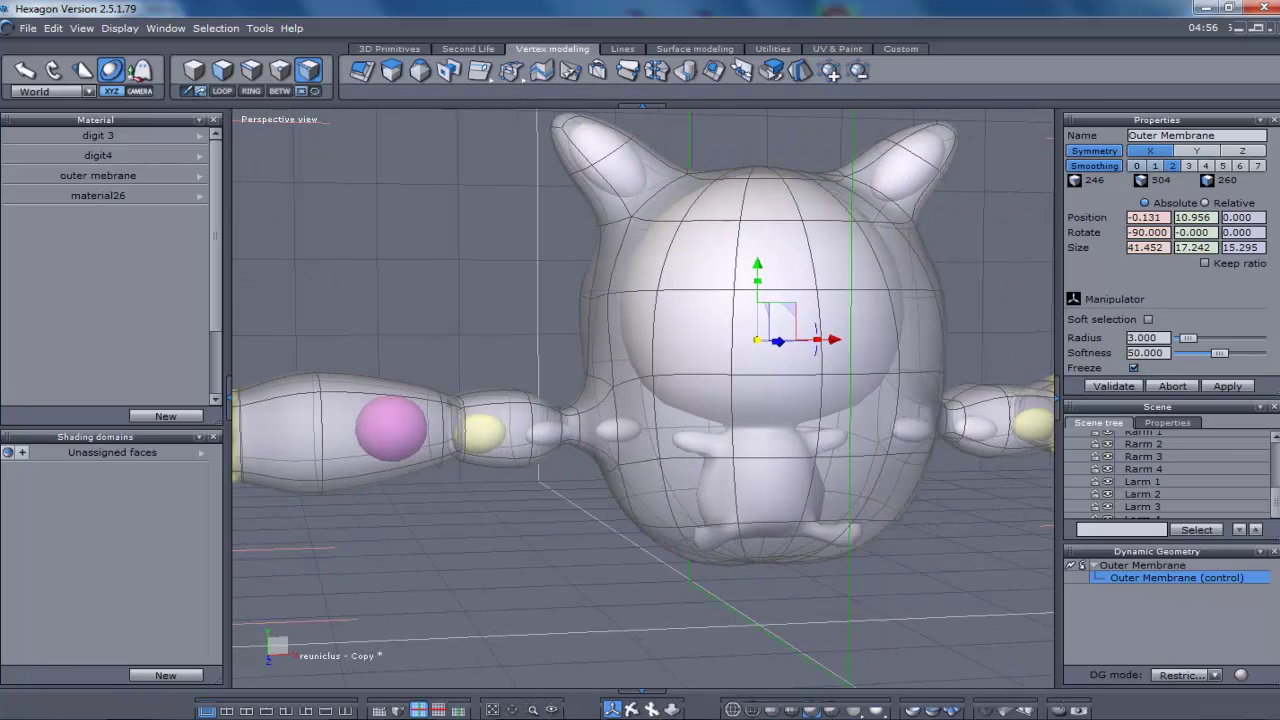
drag(512, 709, 638, 719)
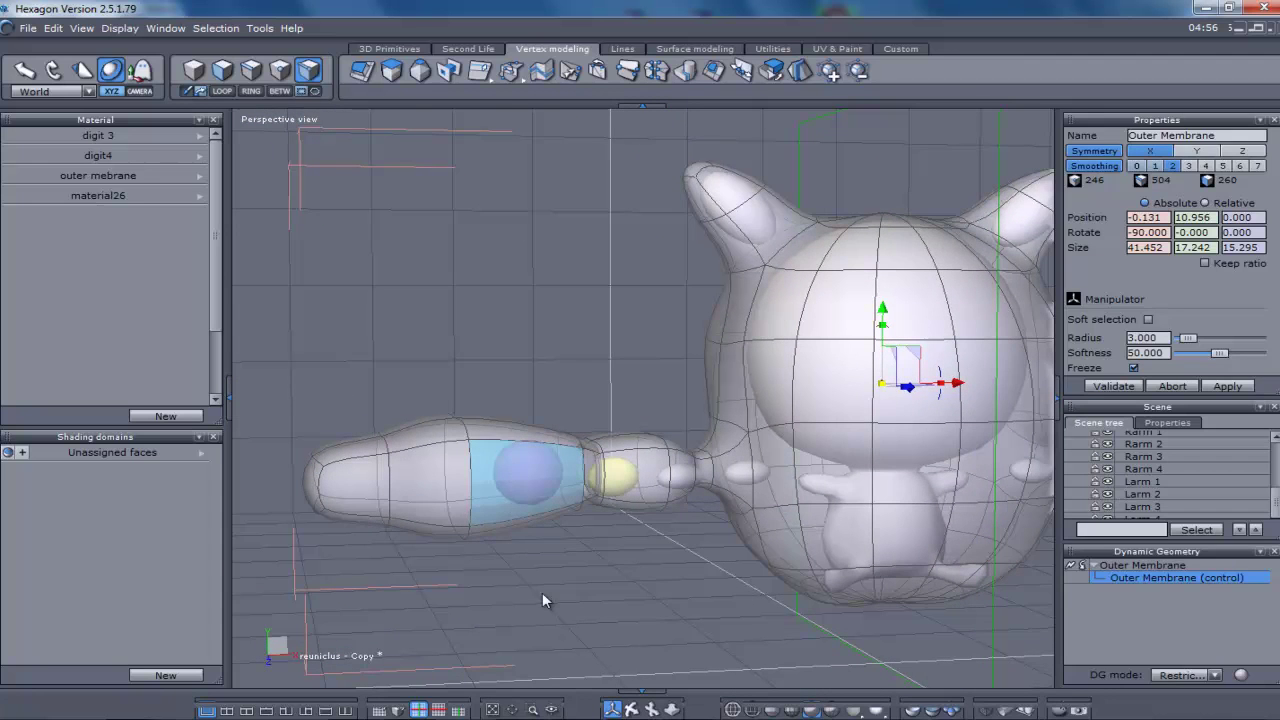
click(640, 719)
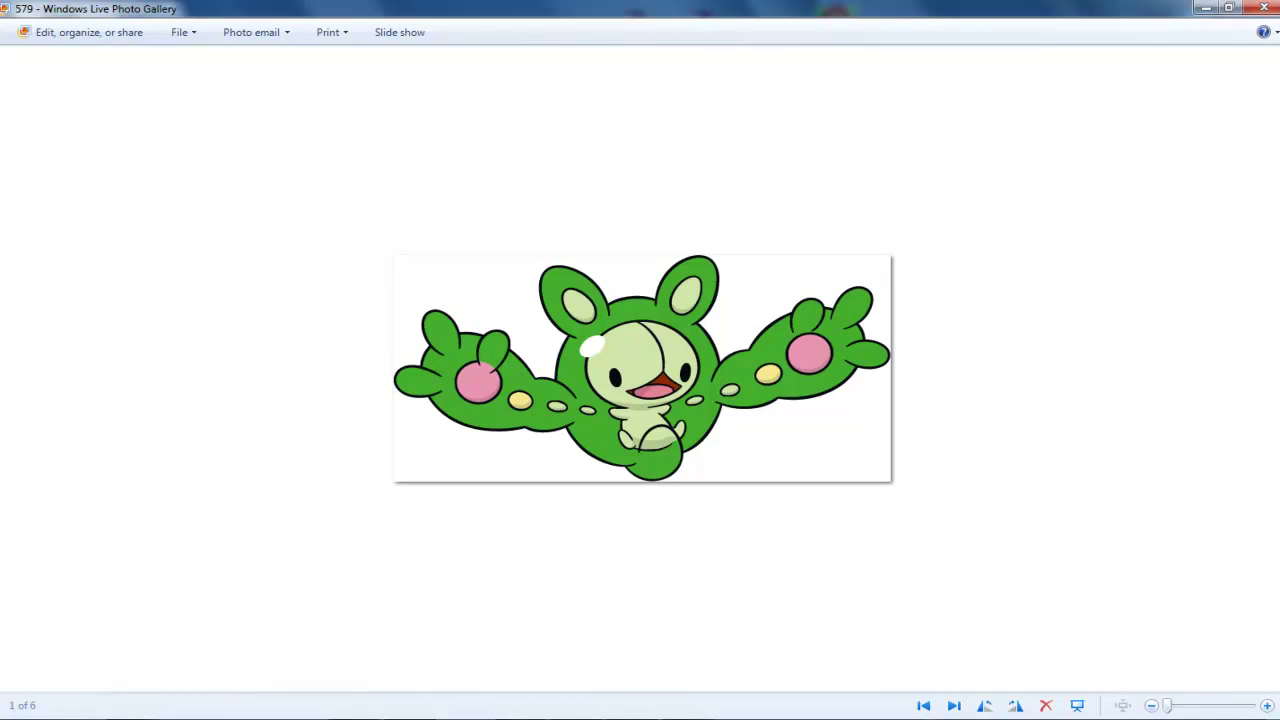
key(alt+Tab)
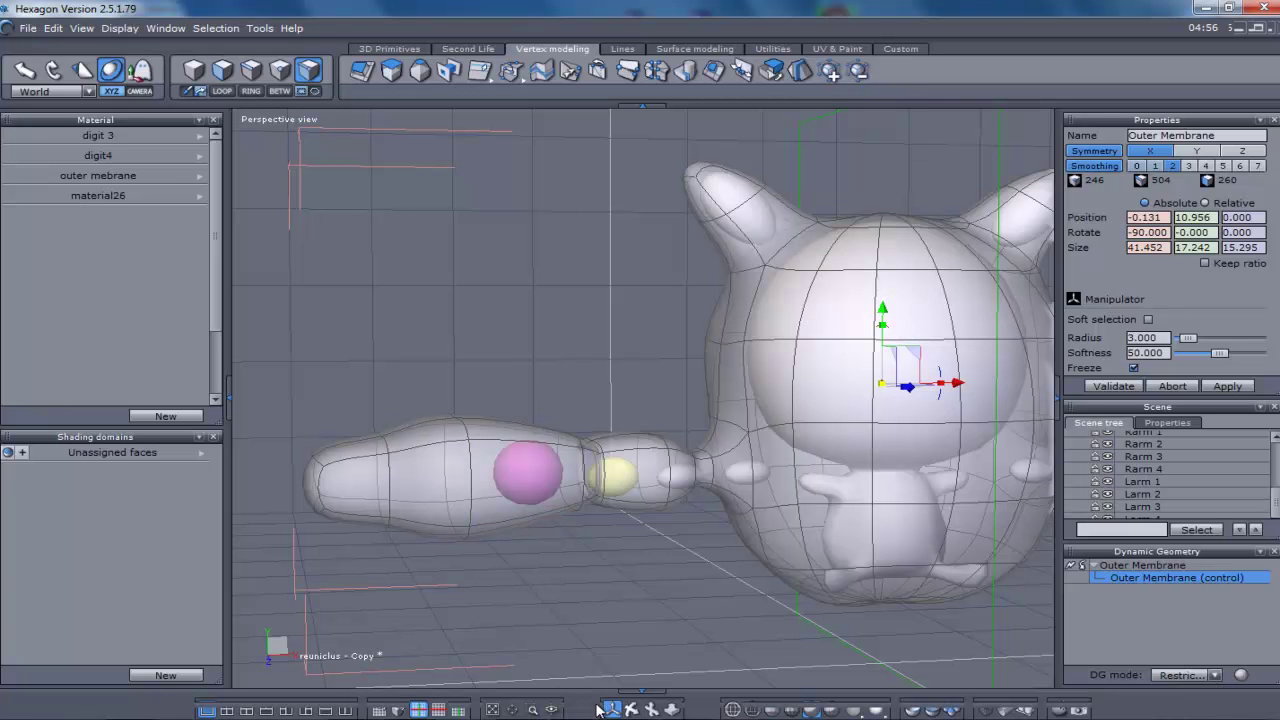
Move the ring of faces on the outer side of the pink sphere towards the body, to about X -15.46, Y 8.02.
drag(551, 711, 524, 719)
drag(656, 709, 666, 709)
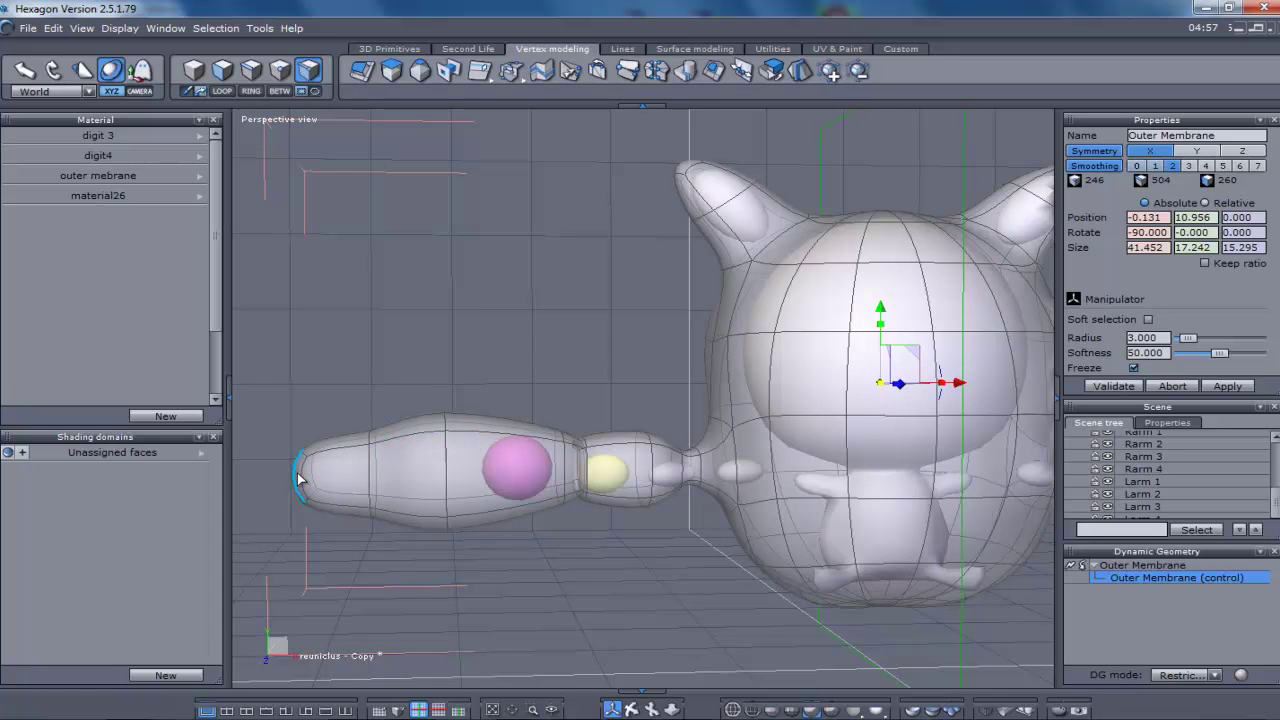
click(406, 467)
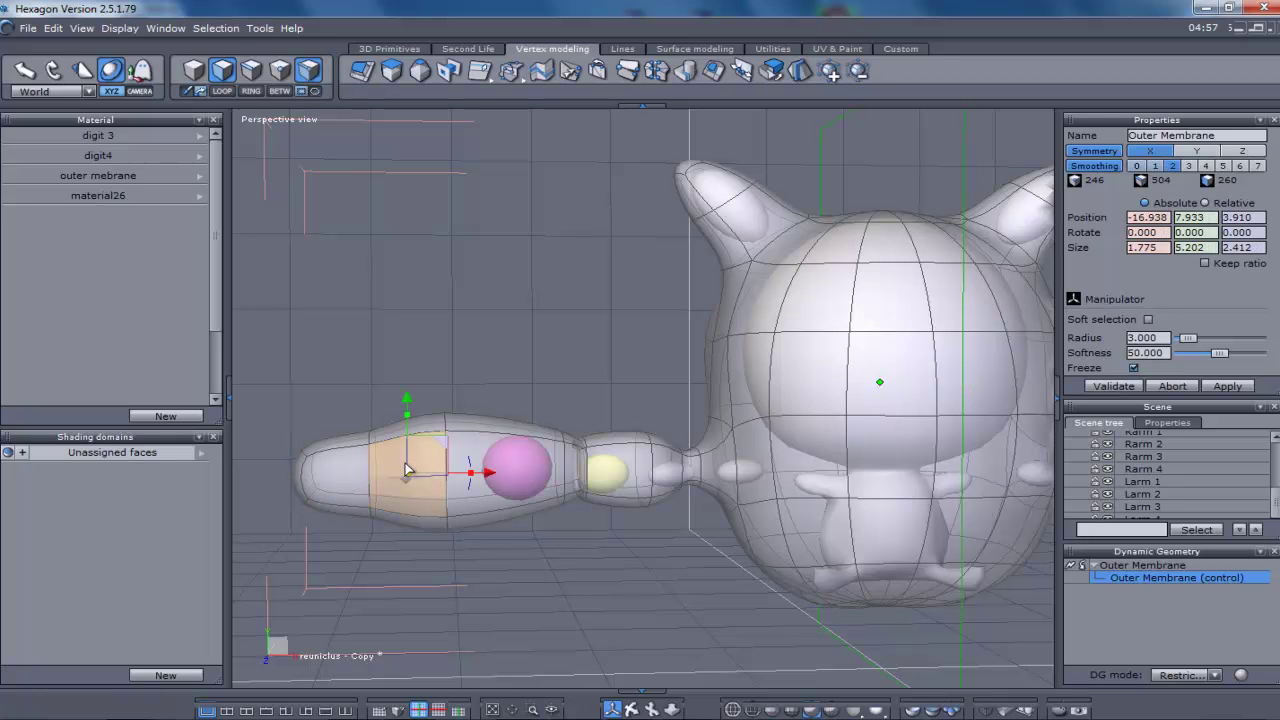
key(l)
key(l)
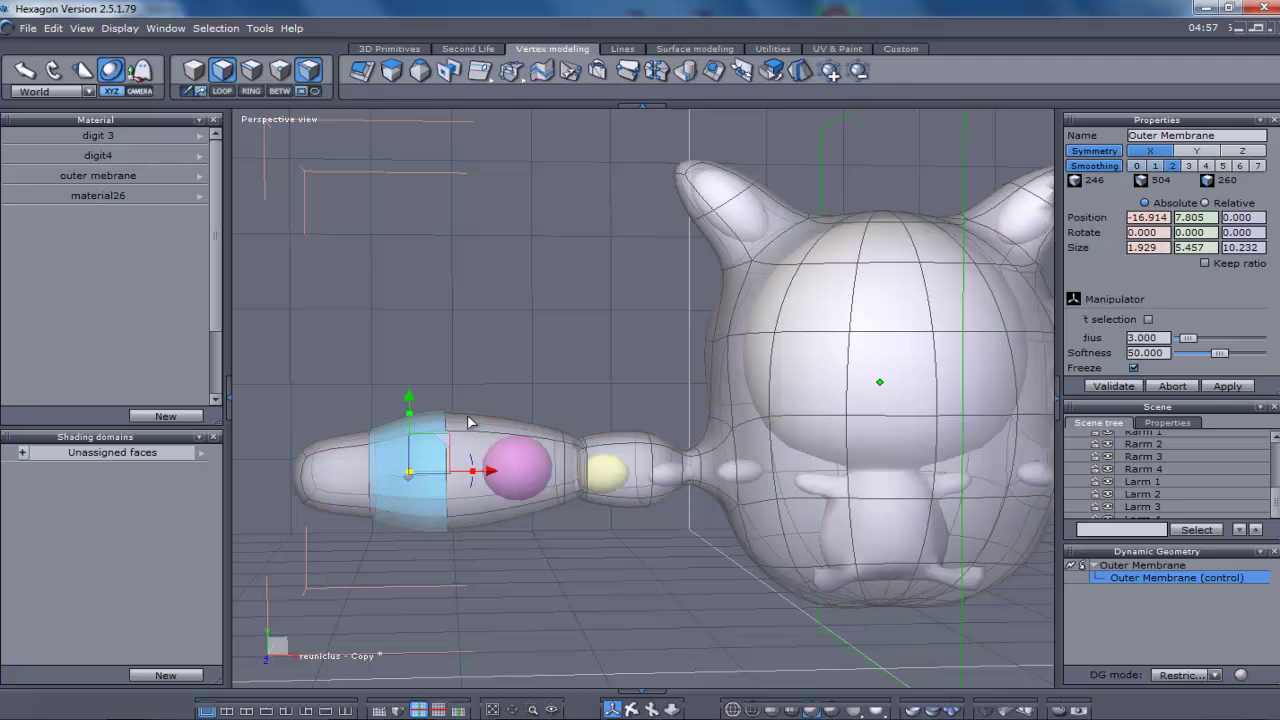
drag(447, 440, 476, 434)
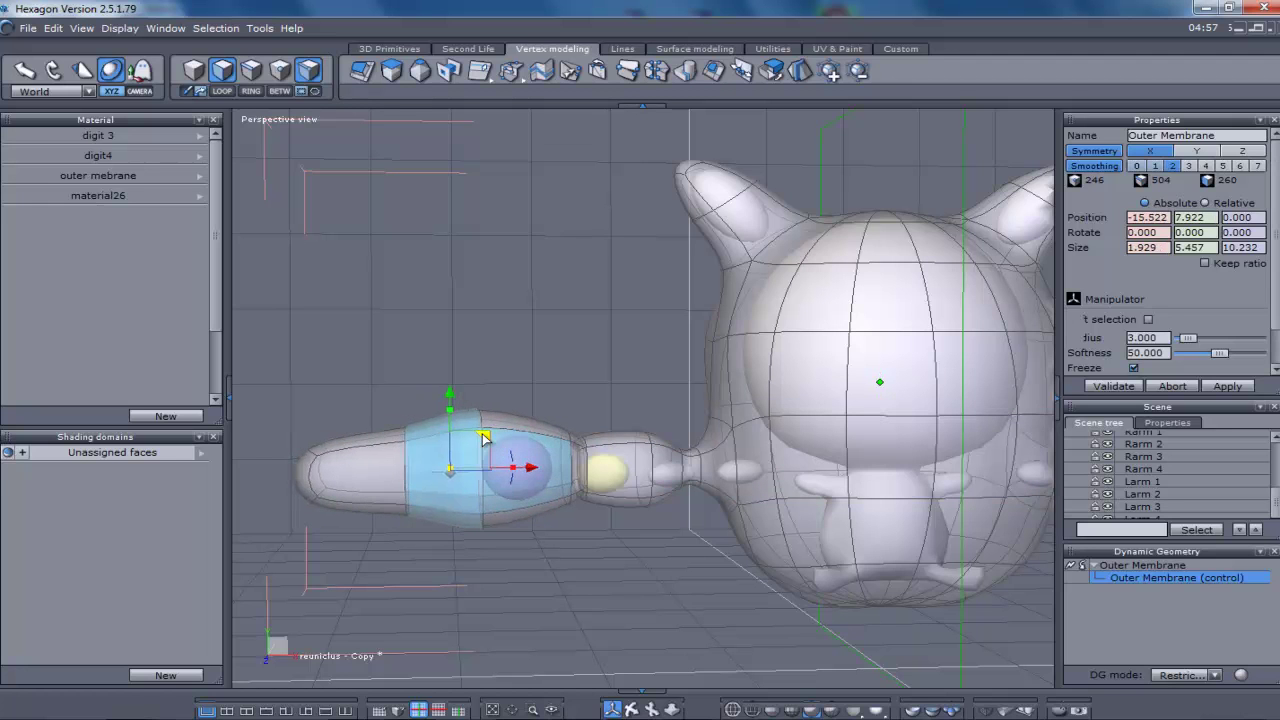
drag(483, 437, 485, 433)
Shift the ring of faces near the arm tip towards the body and enlarge its inner edge loop to about 0.20 by 5.27 by 9.88.
shift+click(348, 466)
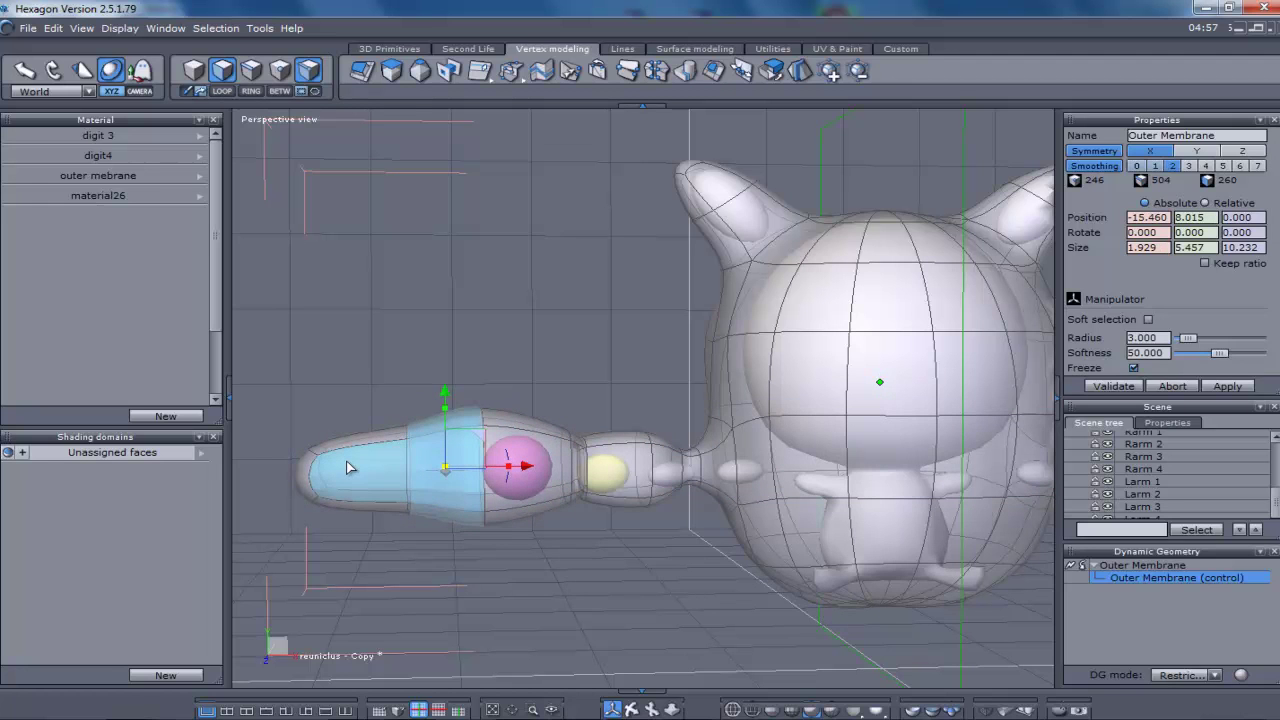
click(344, 448)
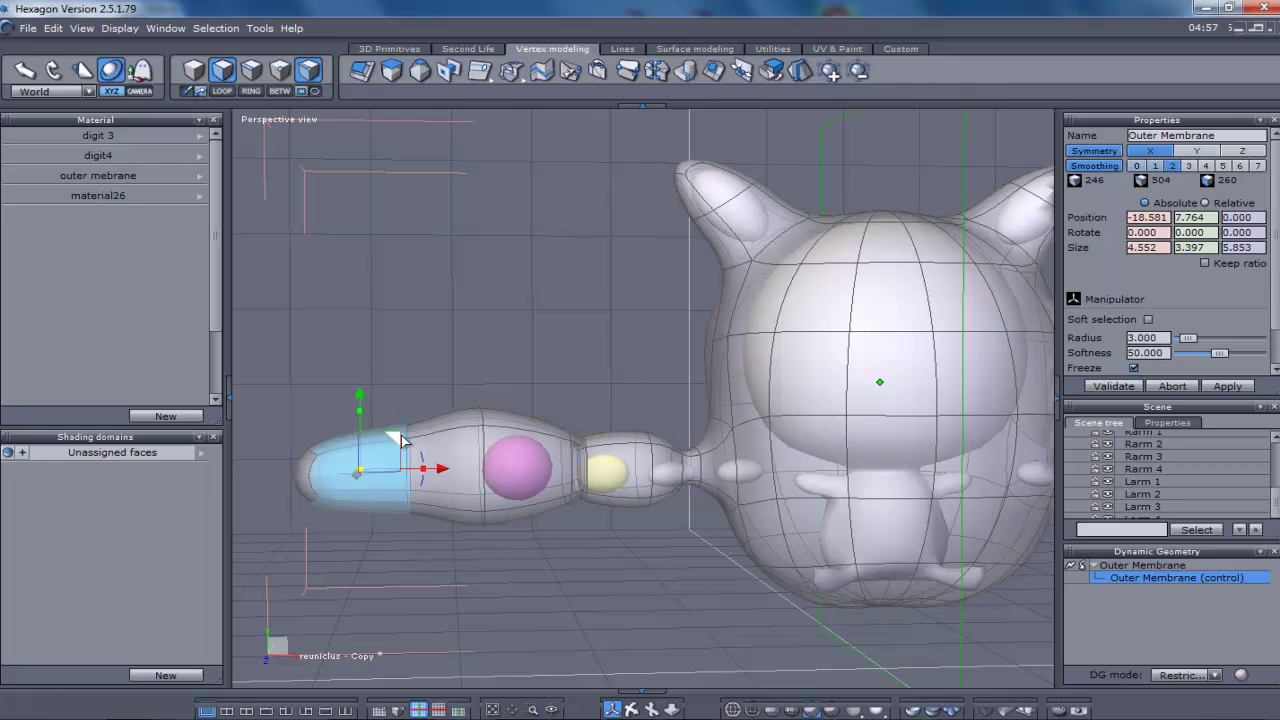
mouse_move(405, 436)
mouse_down()
mouse_move(426, 428)
mouse_move(436, 440)
mouse_move(409, 463)
mouse_move(417, 441)
mouse_up()
click(431, 525)
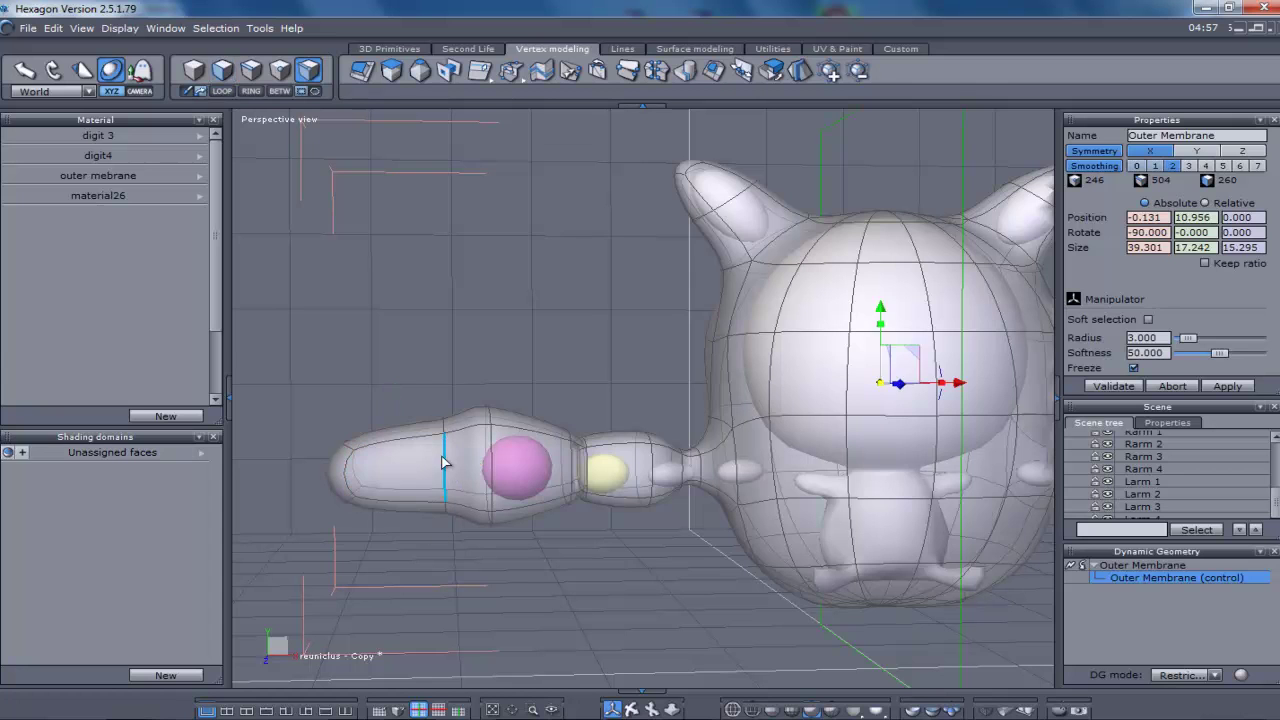
double_click(446, 494)
drag(448, 470, 554, 402)
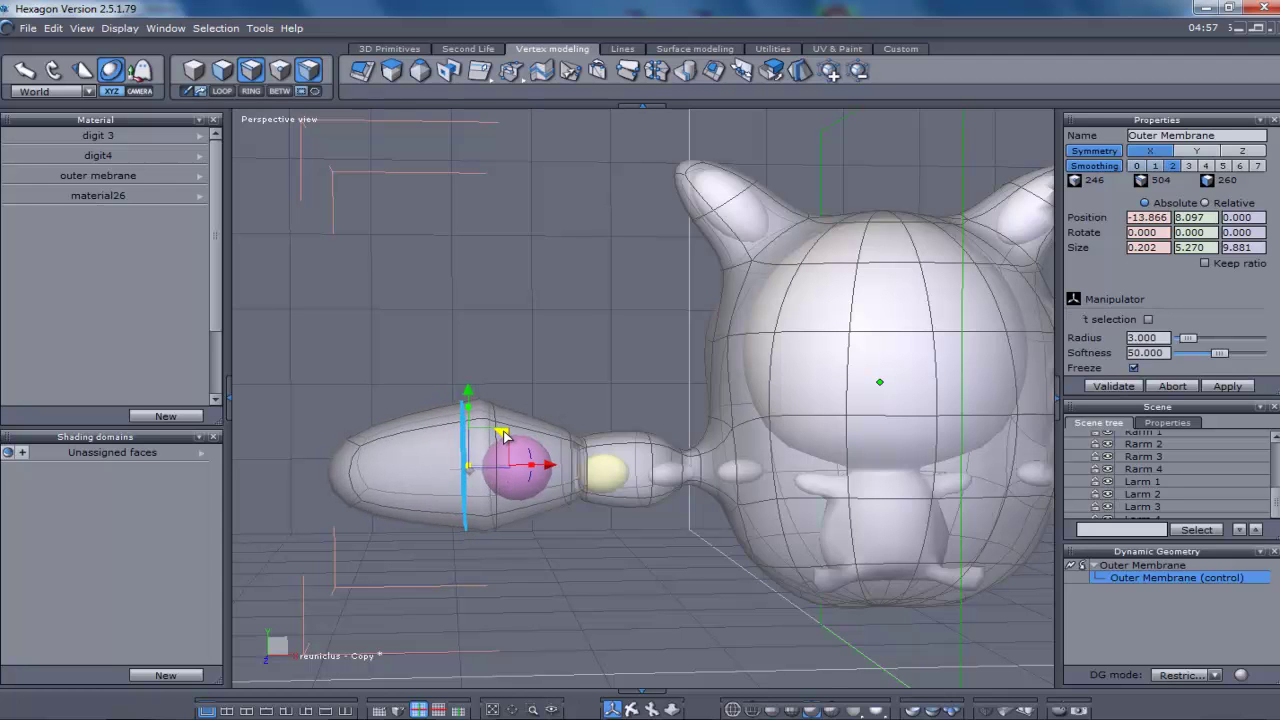
Shift the two edge loops around the pink sphere towards the body, placing the outer one at about X -13.71, Y 8.25.
click(503, 473)
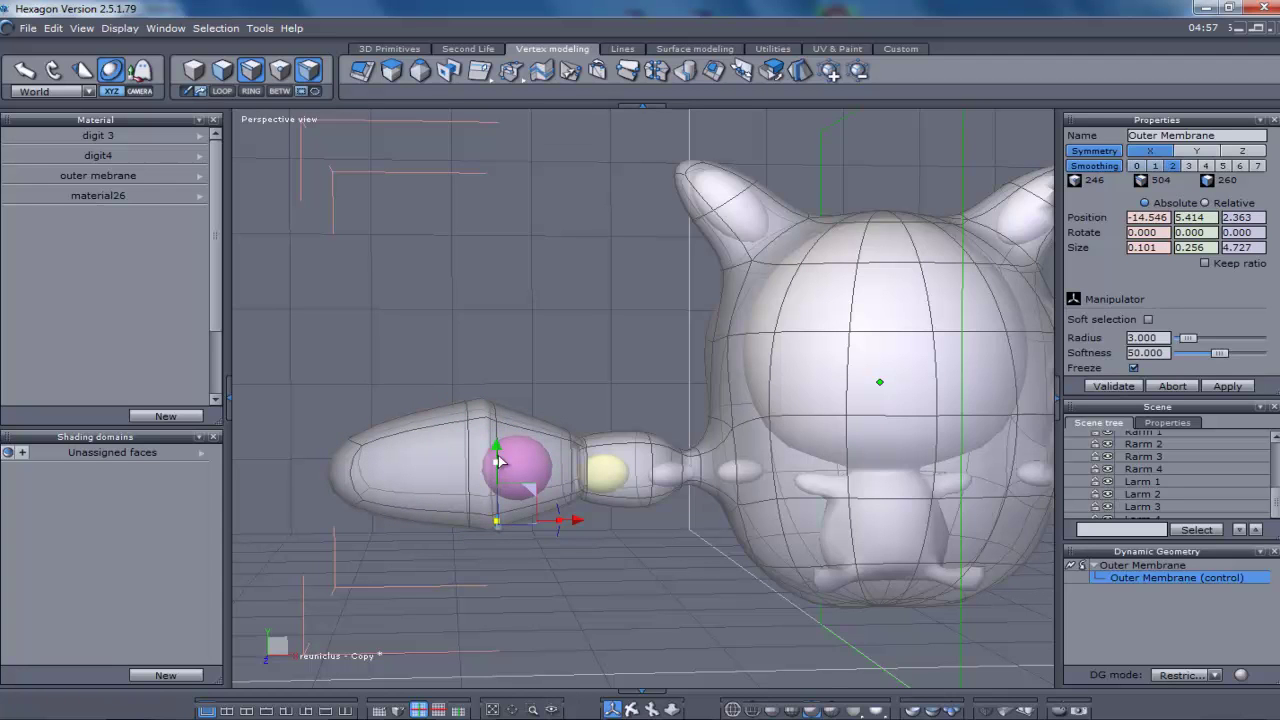
click(530, 418)
drag(534, 434, 571, 430)
click(477, 417)
drag(514, 431, 513, 428)
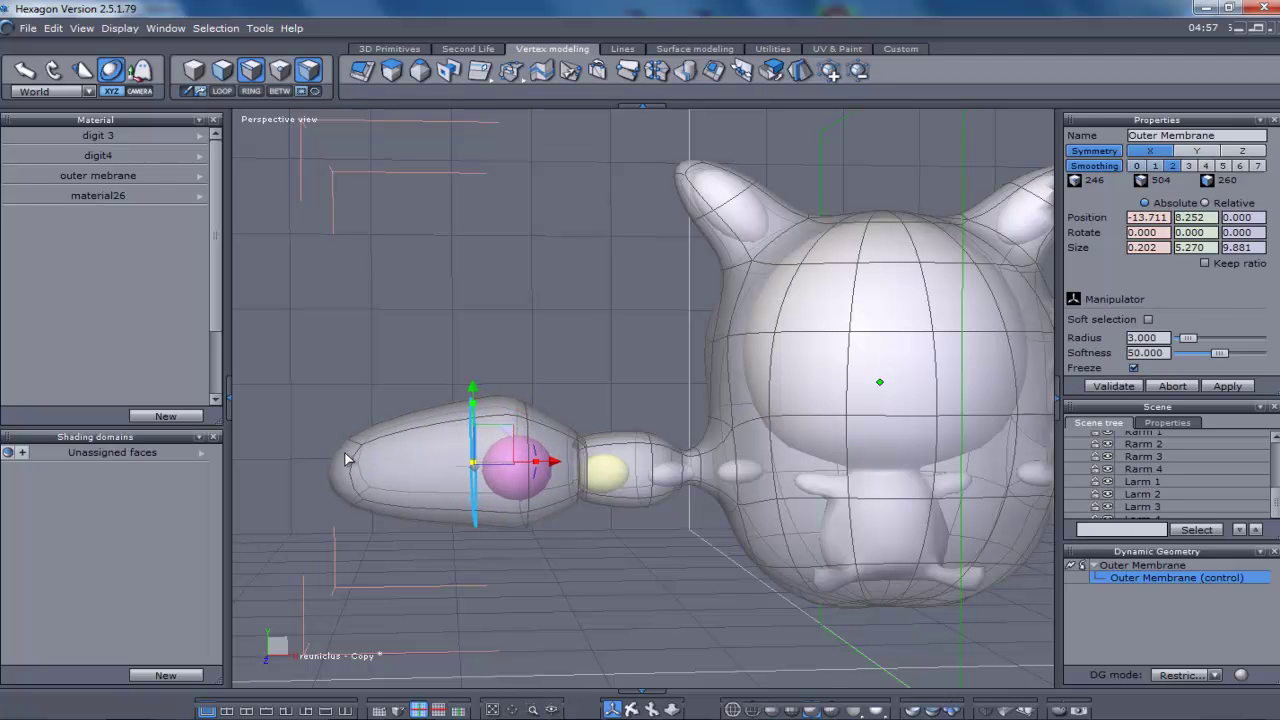
click(306, 508)
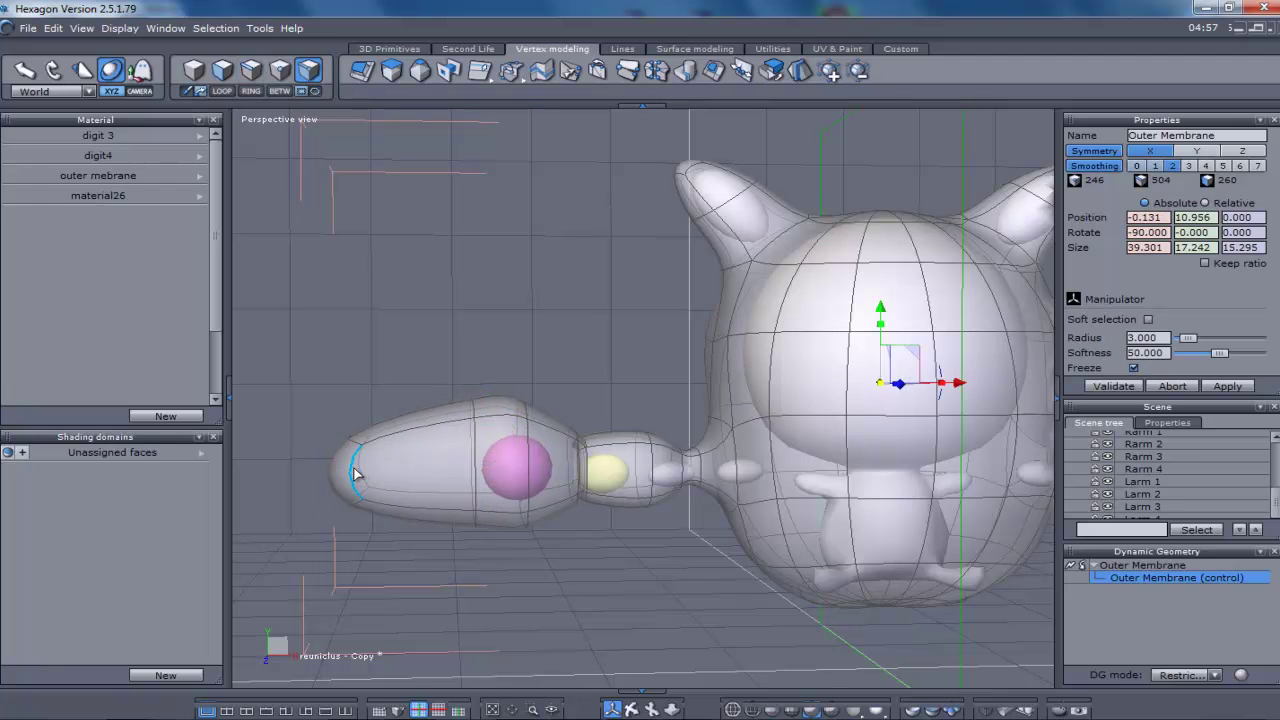
Shorten the hand by moving the end face at the arm tip towards the body, to about X -17.85, Y 7.87.
click(355, 475)
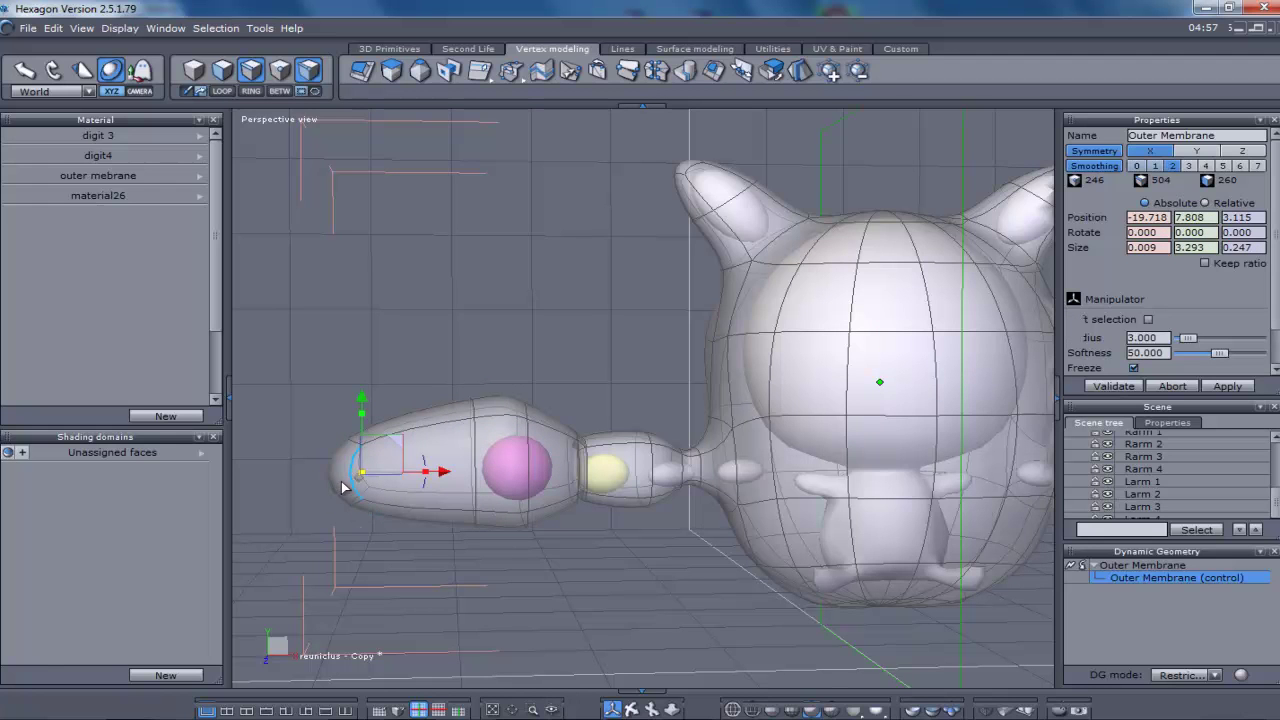
click(345, 515)
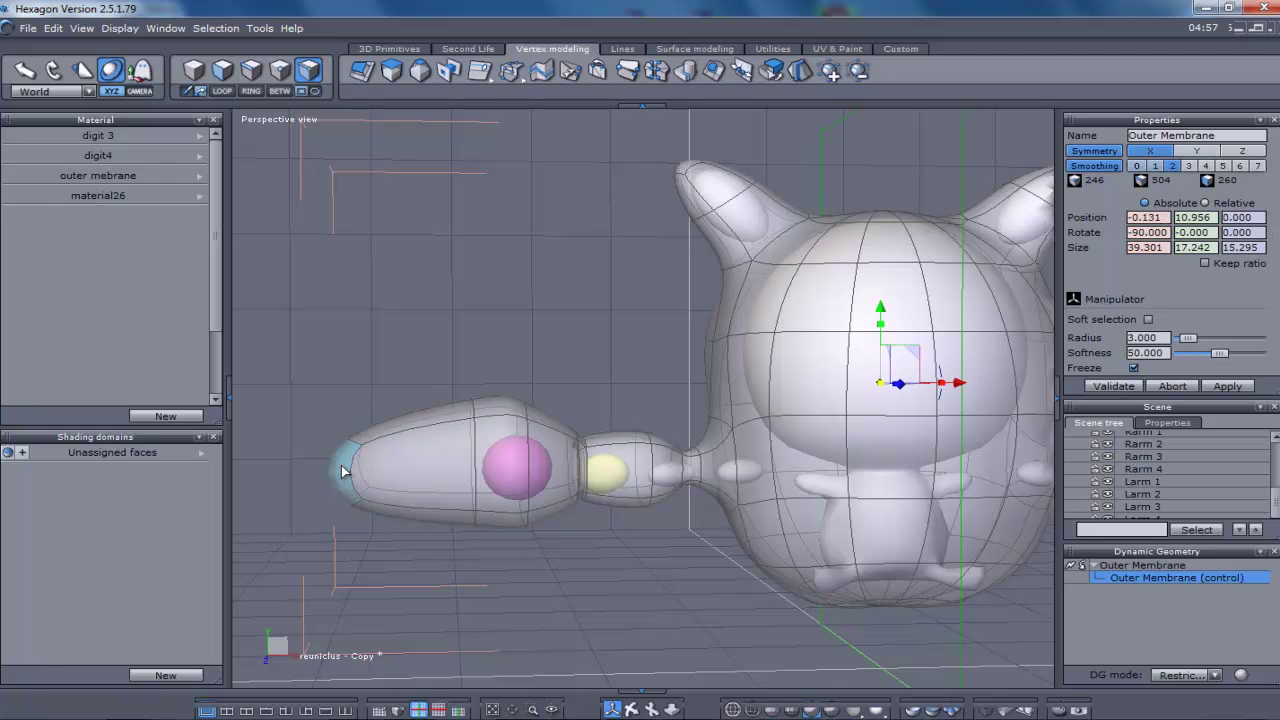
click(342, 472)
drag(390, 446, 447, 438)
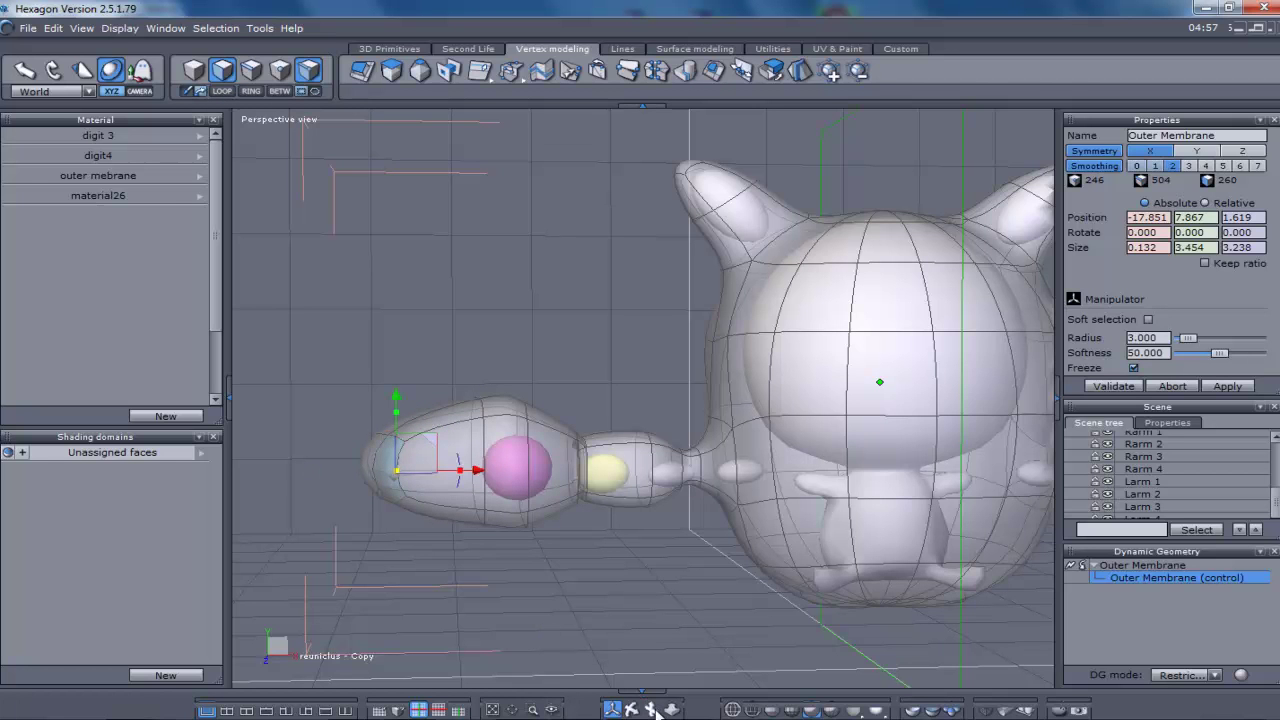
Cut new edges with Tesselate across the membrane's front faces over the pink sphere.
drag(652, 710, 880, 710)
middle_drag(640, 430, 392, 293)
middle_drag(262, 490, 742, 559)
scroll(699, 578, down, 2)
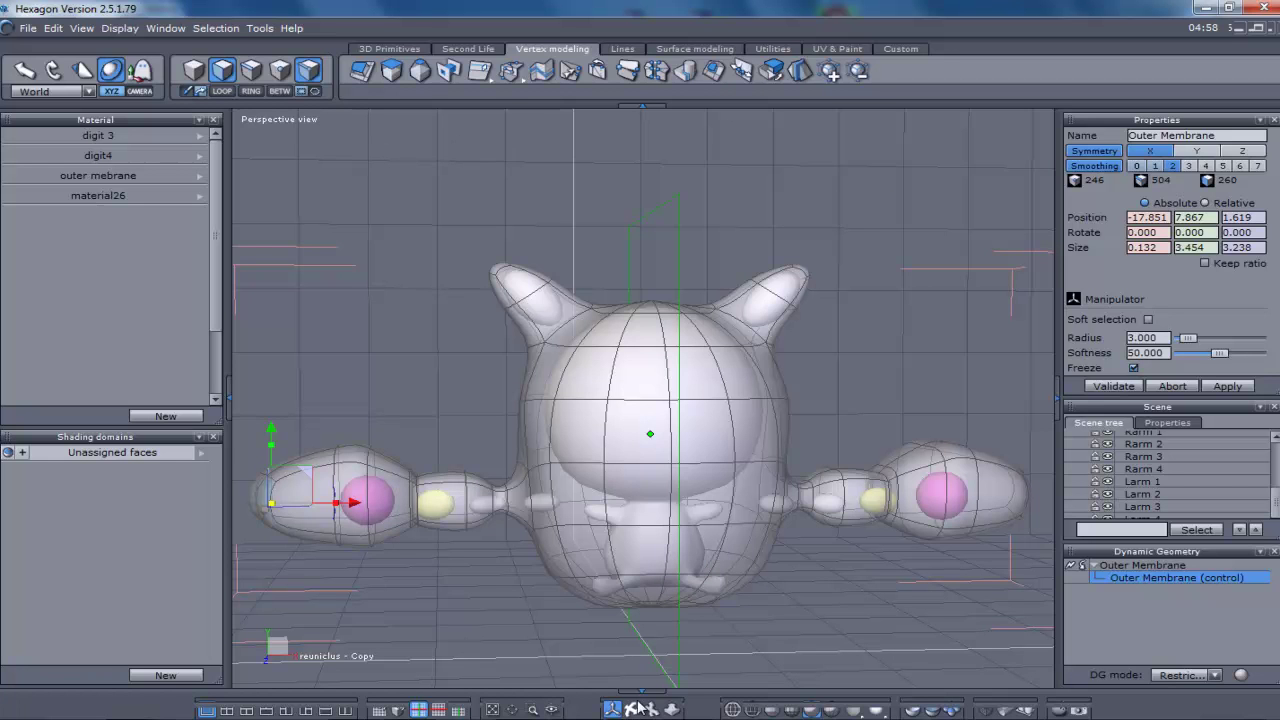
middle_drag(655, 680, 671, 573)
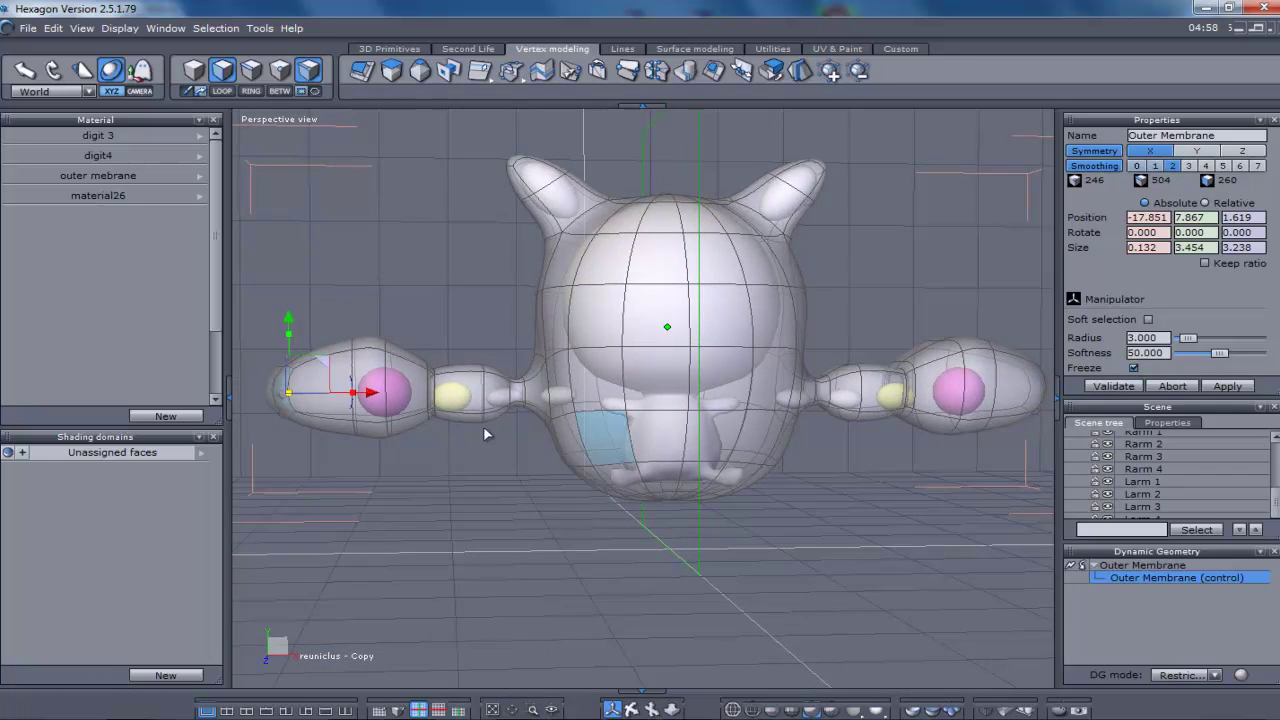
click(359, 456)
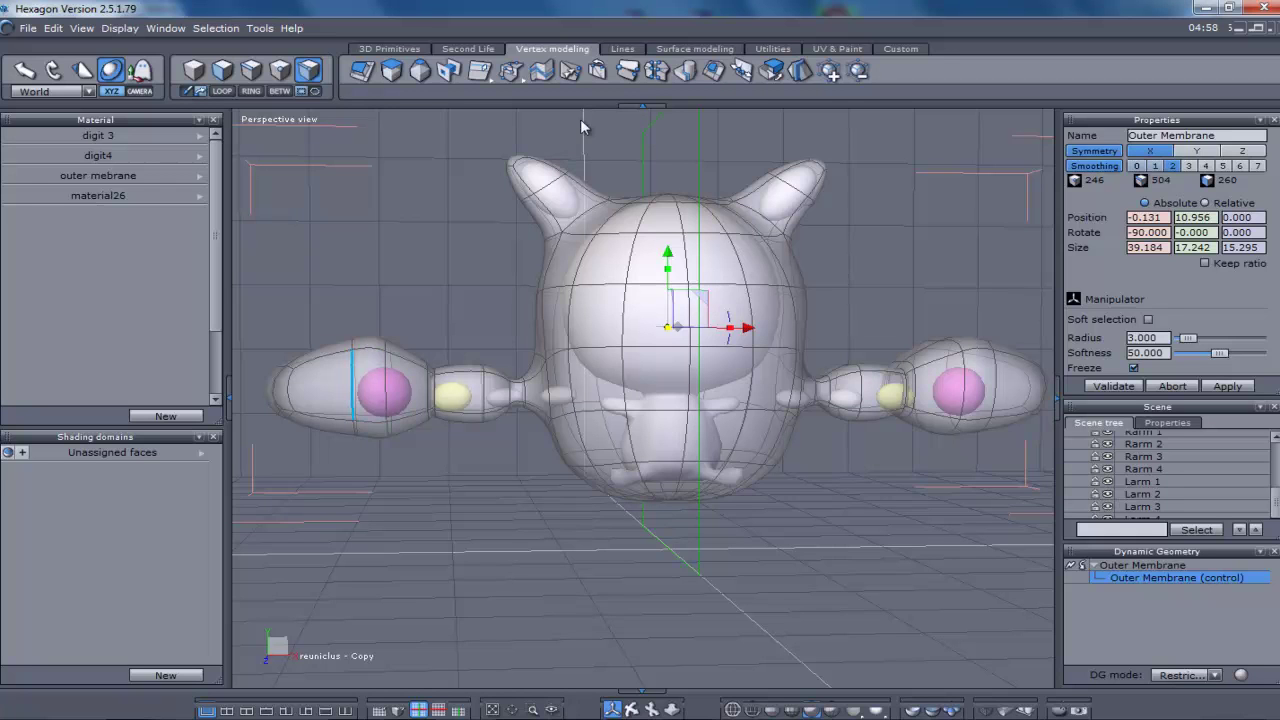
click(508, 76)
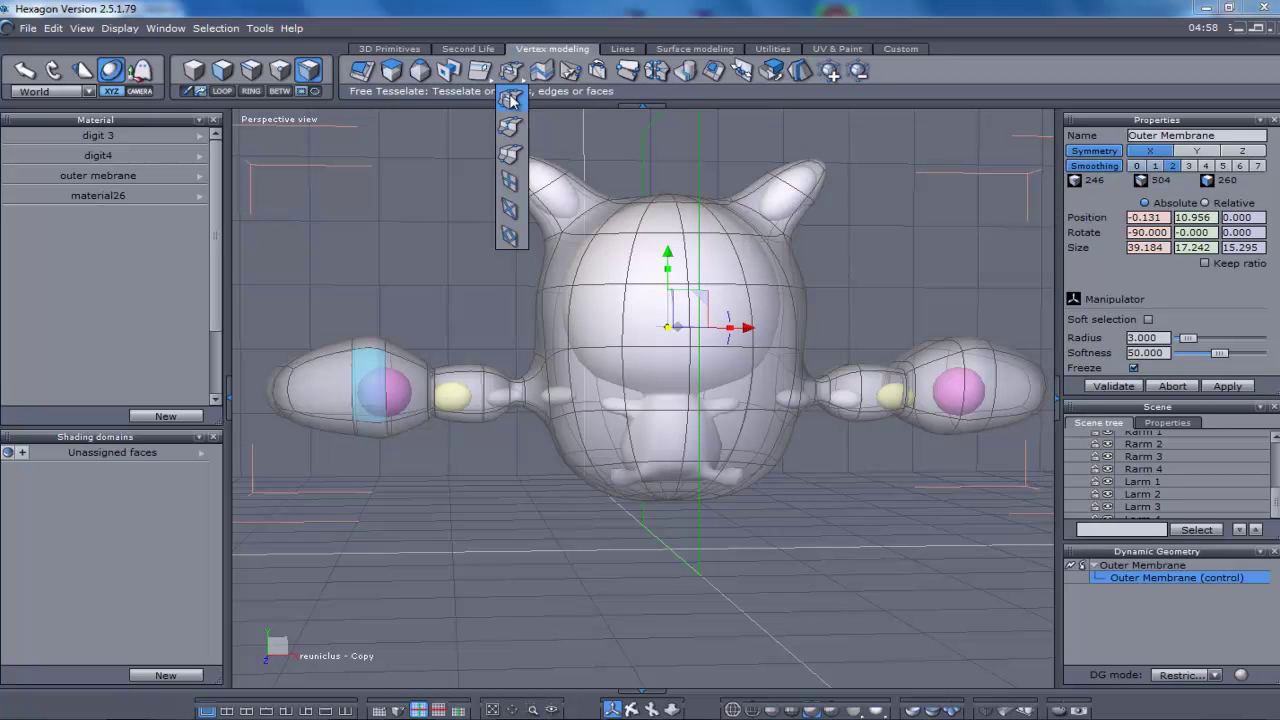
click(512, 130)
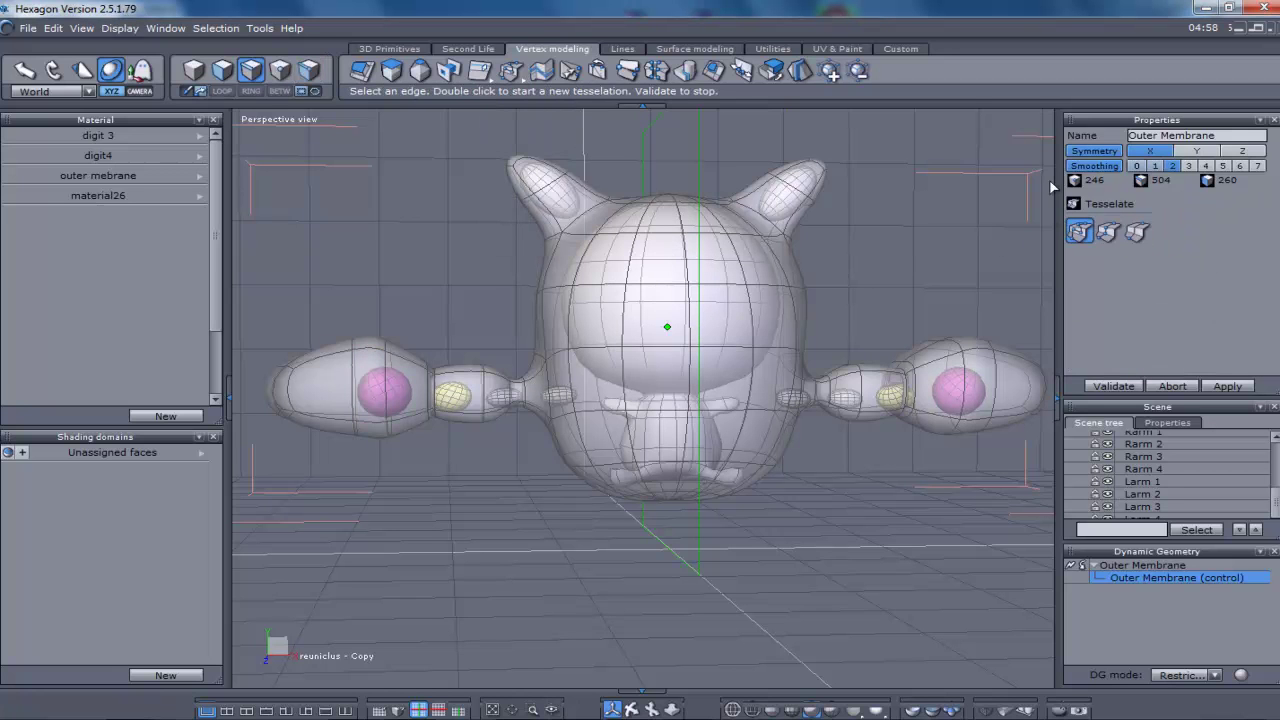
click(387, 386)
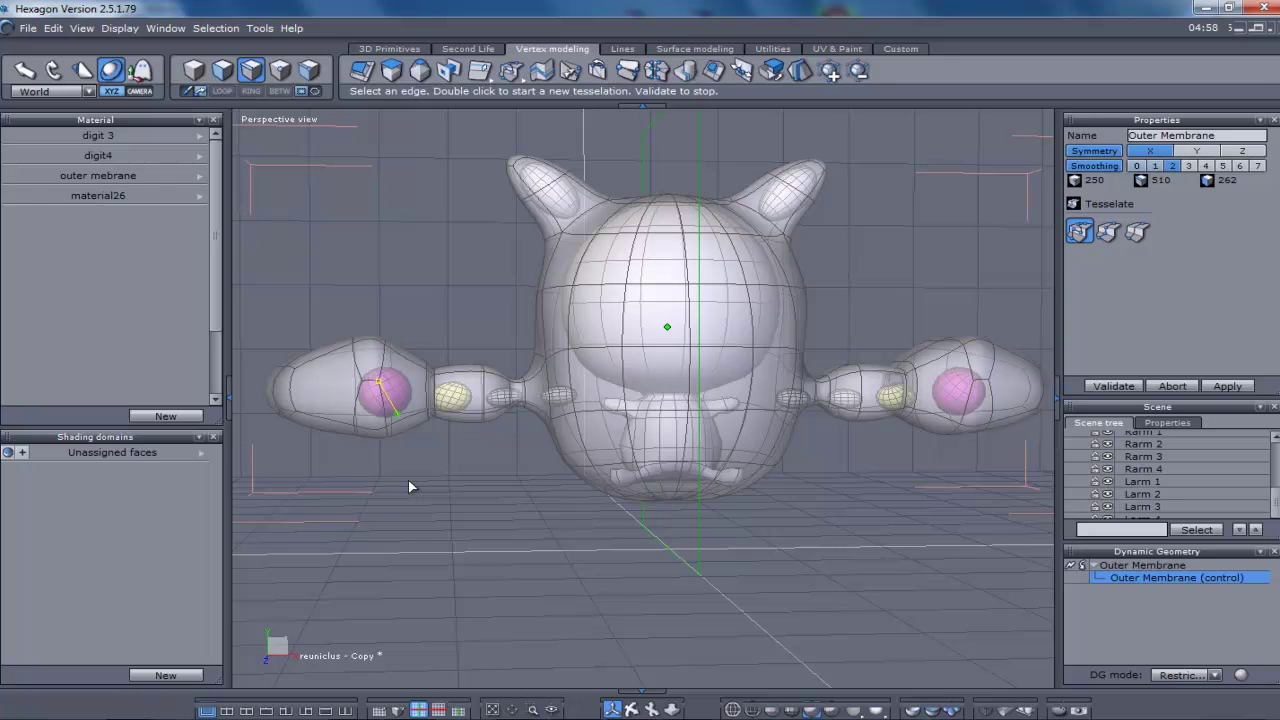
key(space)
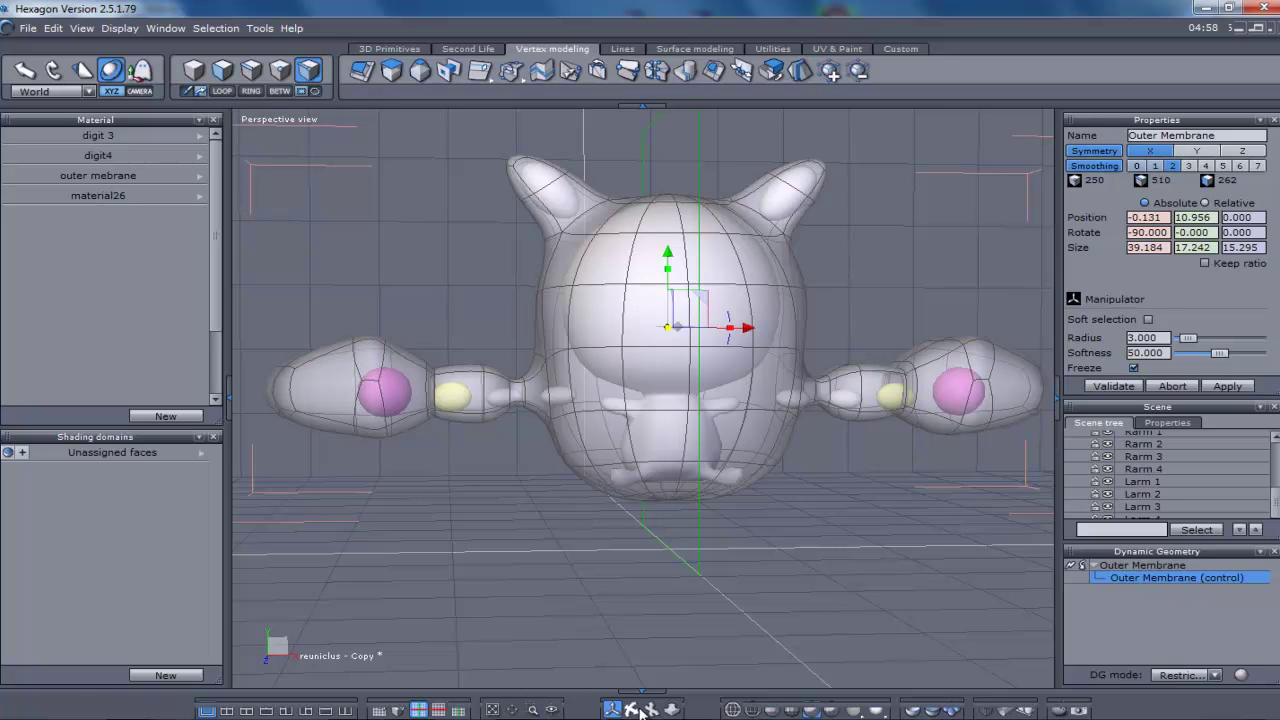
Select the ring of faces around the pink sphere and narrow it from front to back to roughly the arm's thickness.
drag(636, 712, 520, 688)
middle_drag(600, 400, 705, 465)
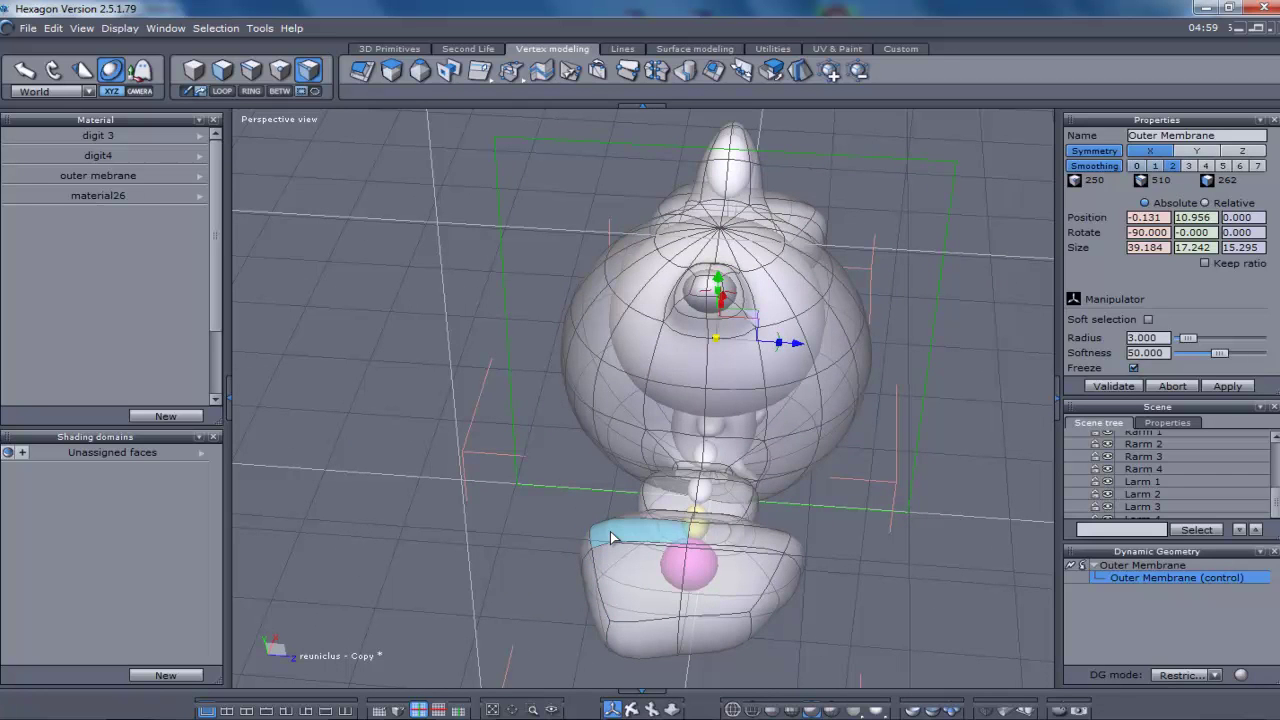
click(610, 531)
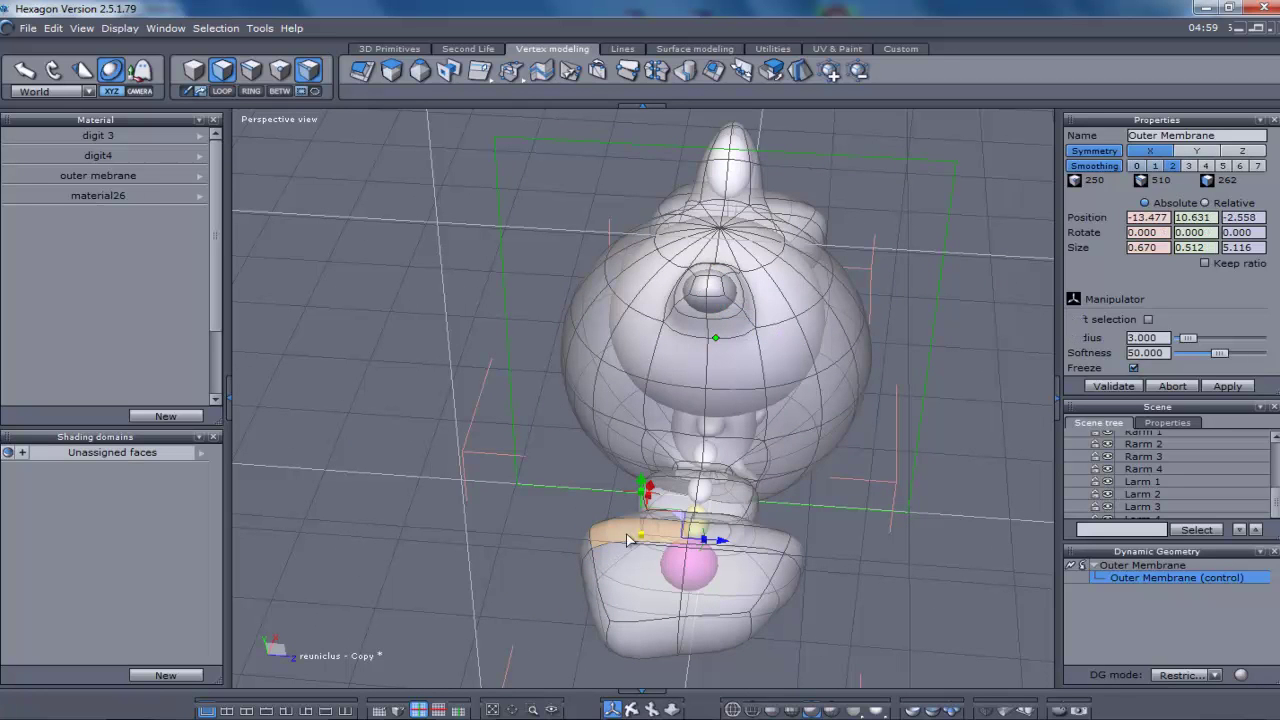
click(638, 534)
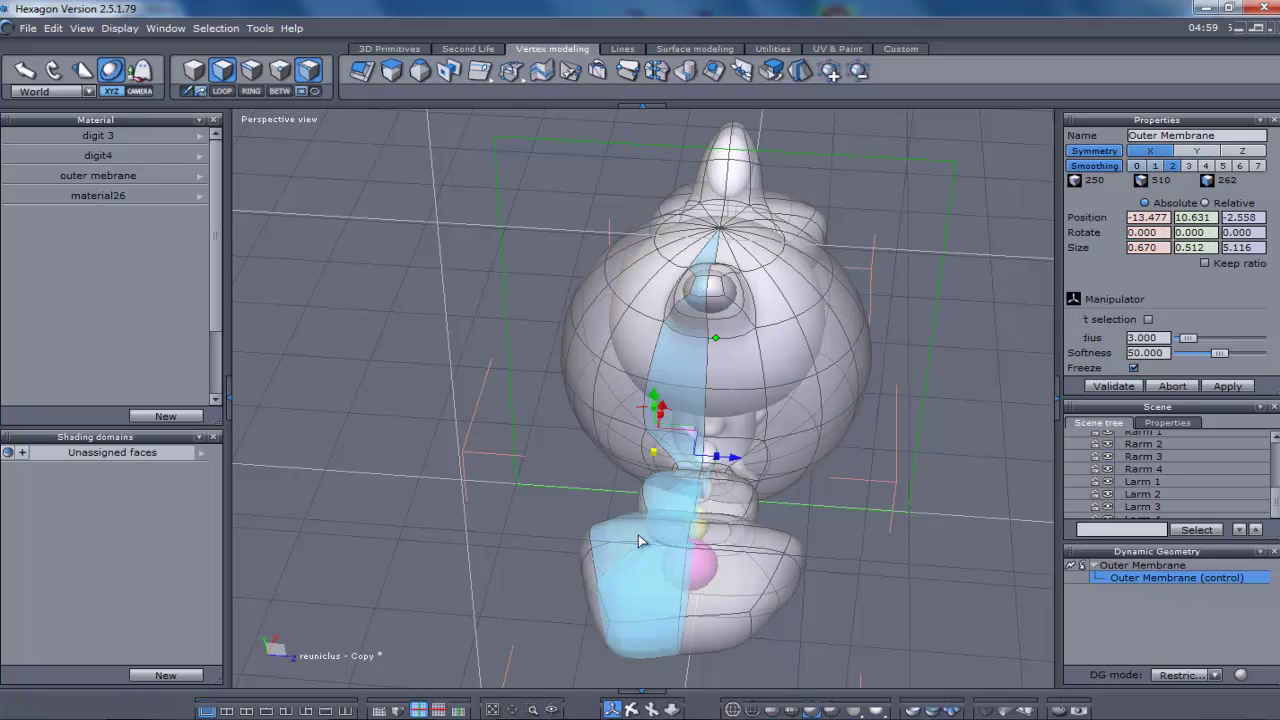
click(707, 598)
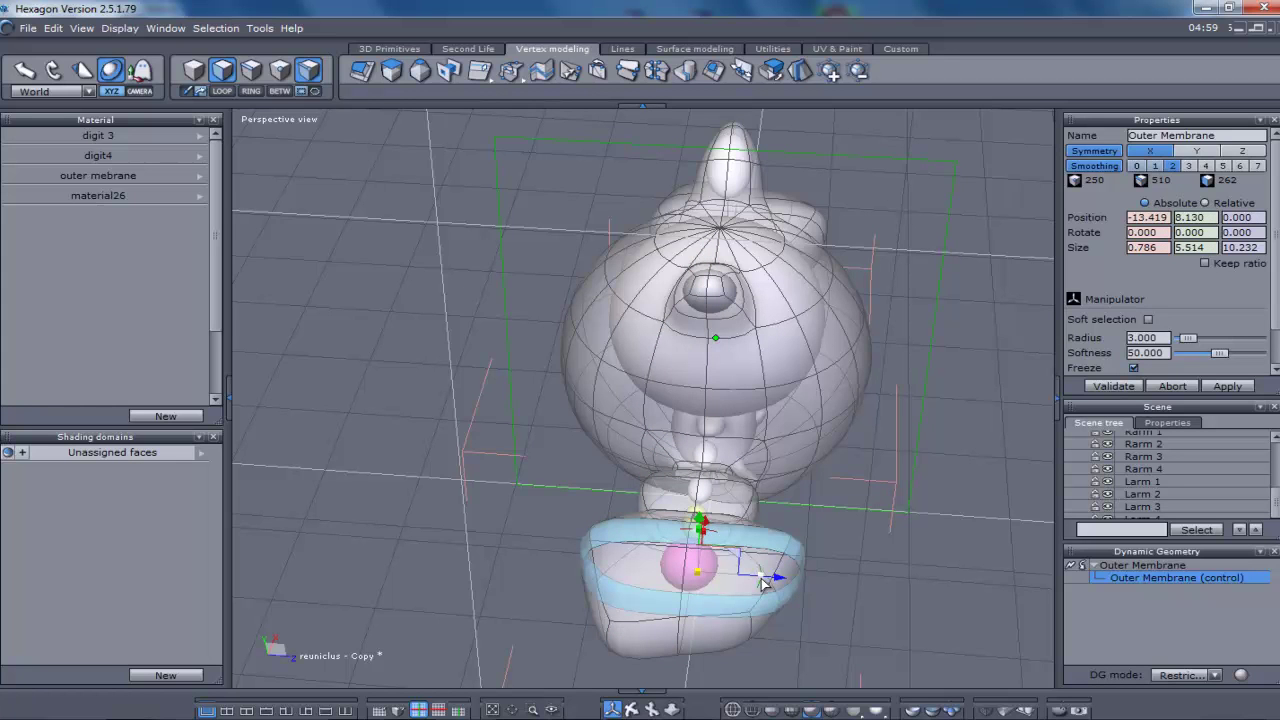
drag(768, 580, 740, 573)
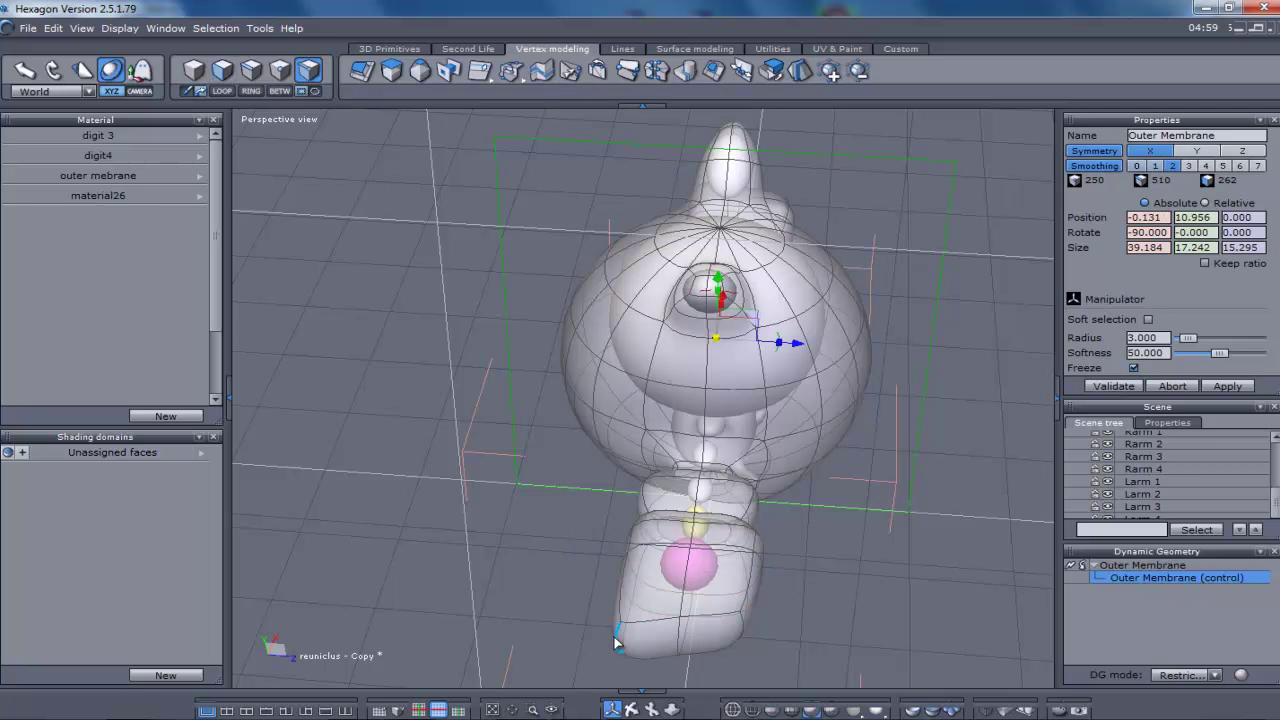
Move the rear edge at the arm tip forward and up, to about Y 9.27, Z -1.90.
click(622, 605)
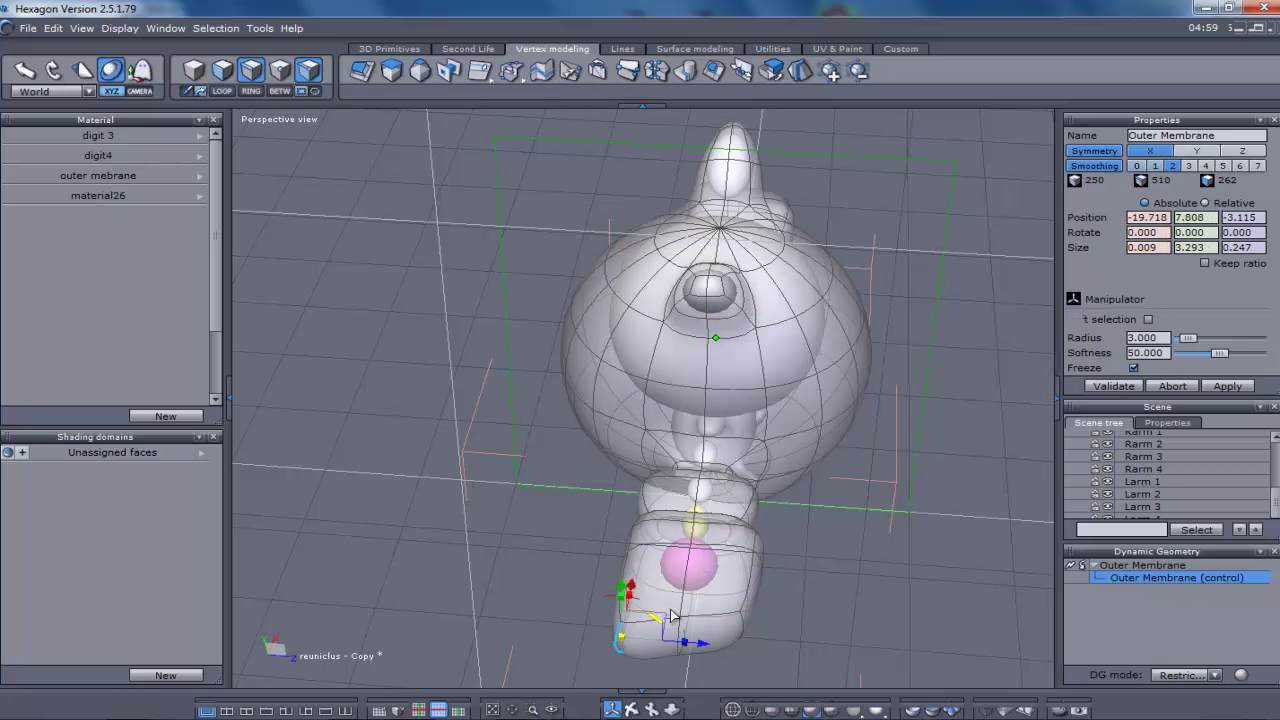
drag(674, 612, 688, 601)
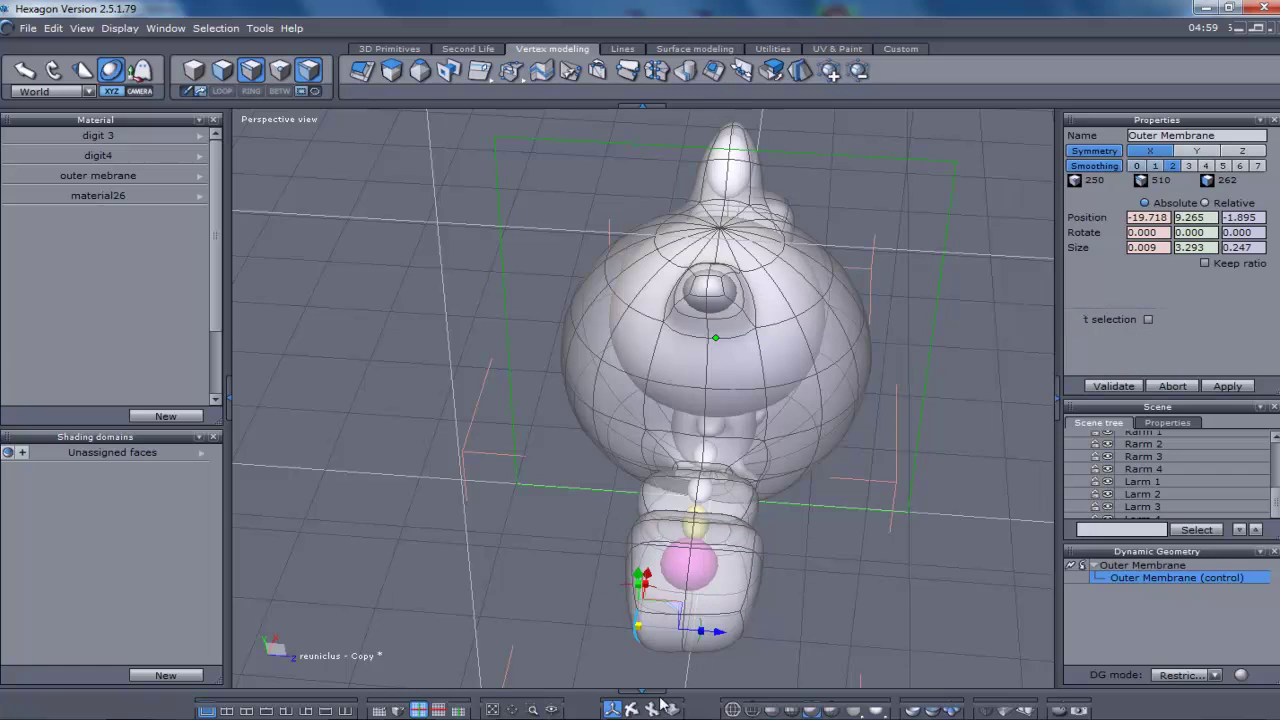
middle_drag(716, 430, 597, 293)
middle_drag(400, 560, 513, 606)
click(499, 627)
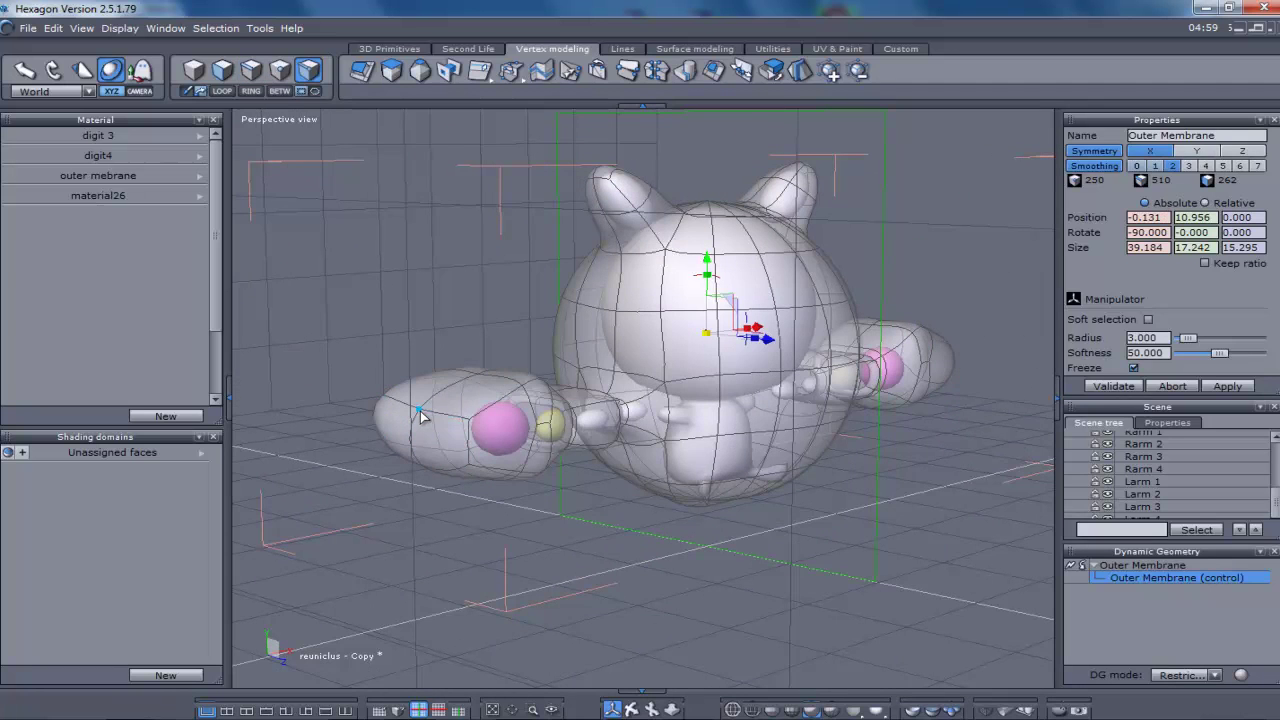
Raise the front vertex near the hand's tip.
click(420, 415)
drag(447, 373, 436, 324)
click(466, 530)
Extrude the front face above the pink sphere outwards as a thumb, raising its end to about Y 10.14, Z 6.07.
right_drag(640, 430, 530, 345)
middle_drag(620, 368, 592, 450)
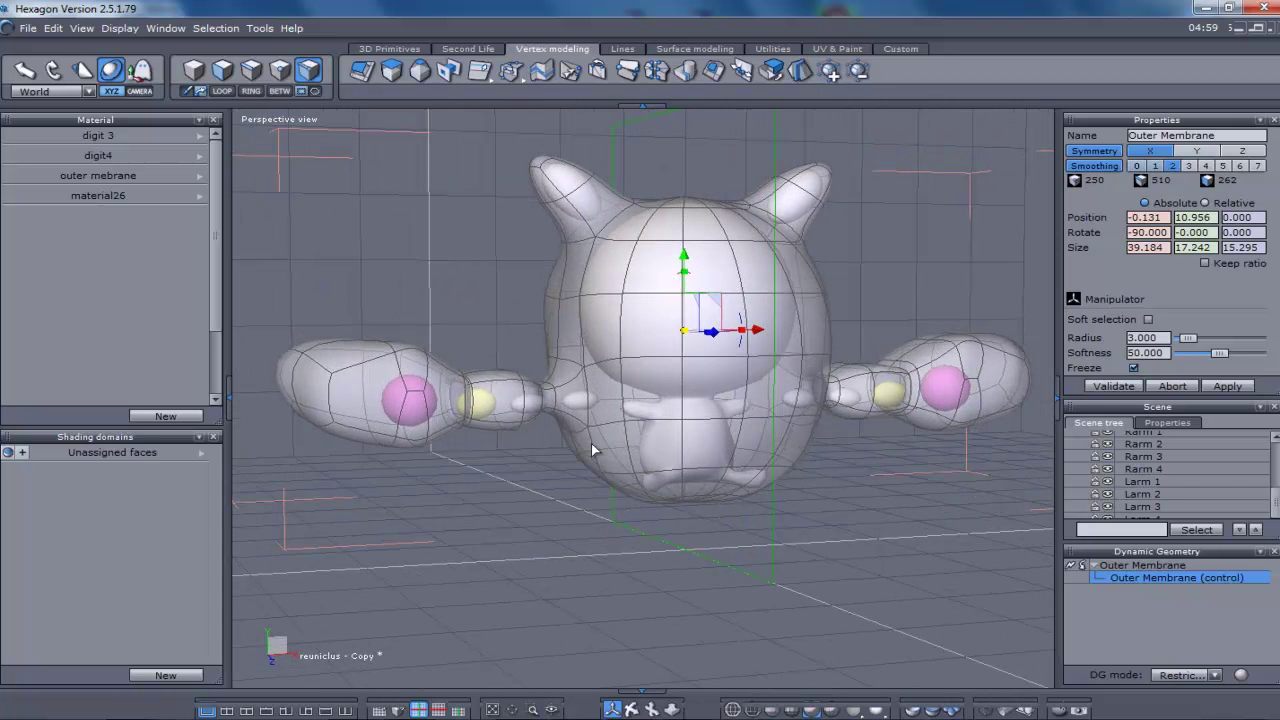
click(416, 372)
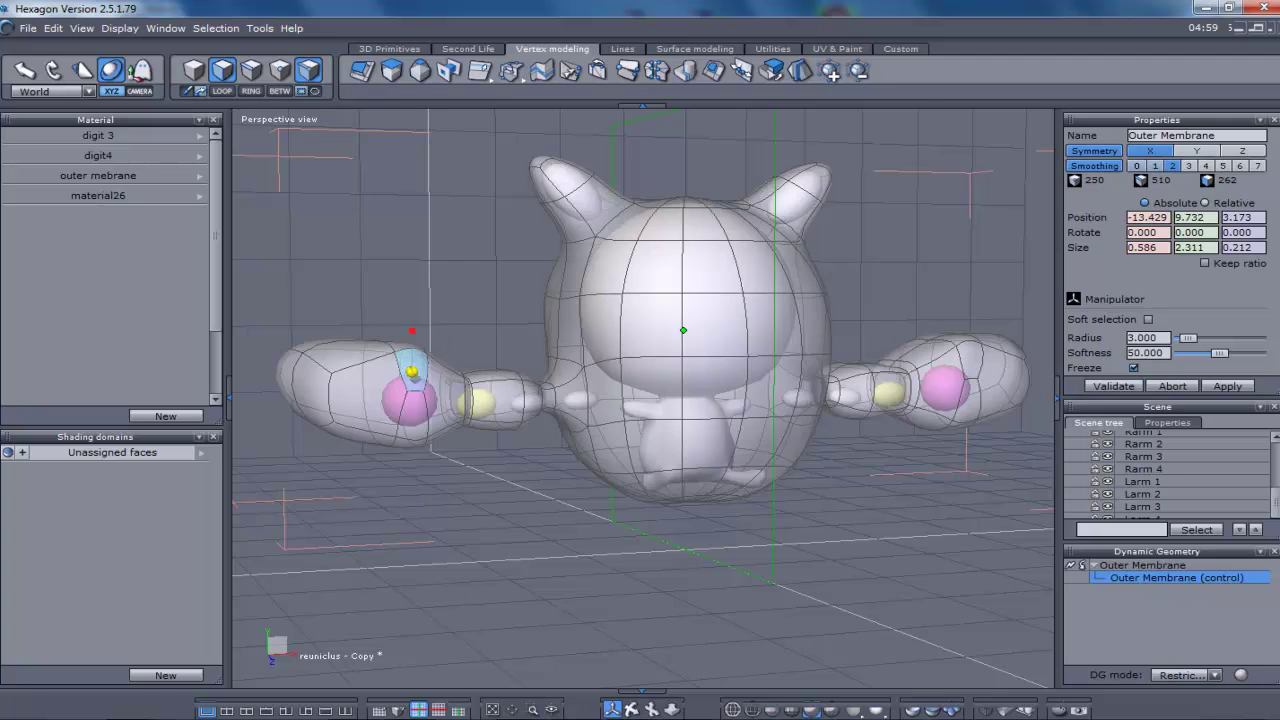
click(630, 708)
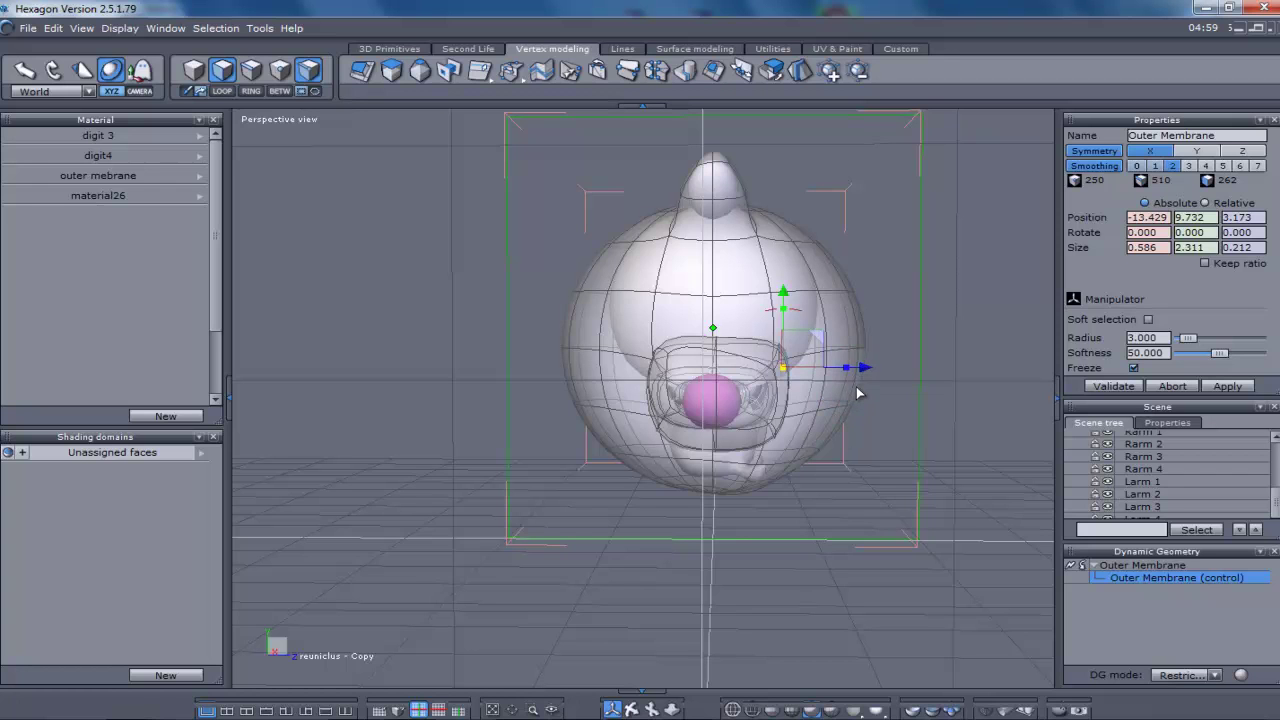
drag(866, 374, 937, 371)
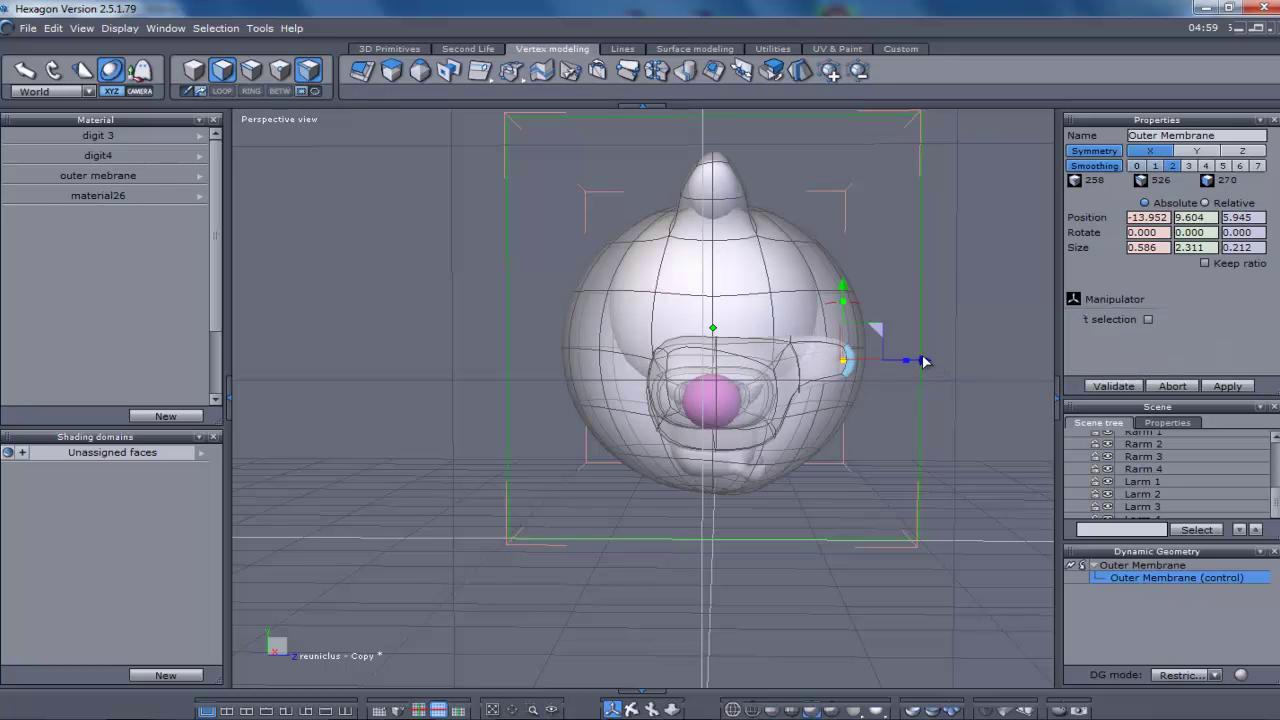
drag(880, 330, 837, 293)
Widen the thumb's end by moving its body-side edge towards the body, to about X -11.92.
middle_drag(640, 580, 631, 709)
click(463, 397)
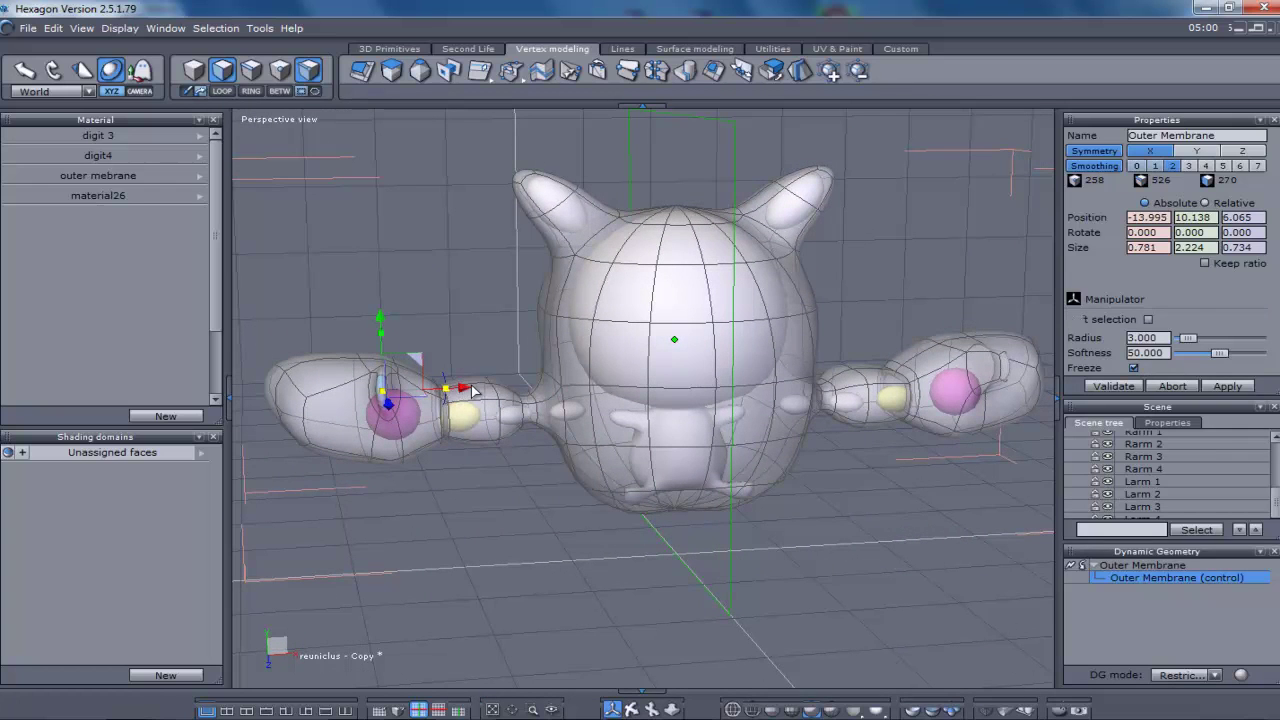
click(390, 395)
click(474, 522)
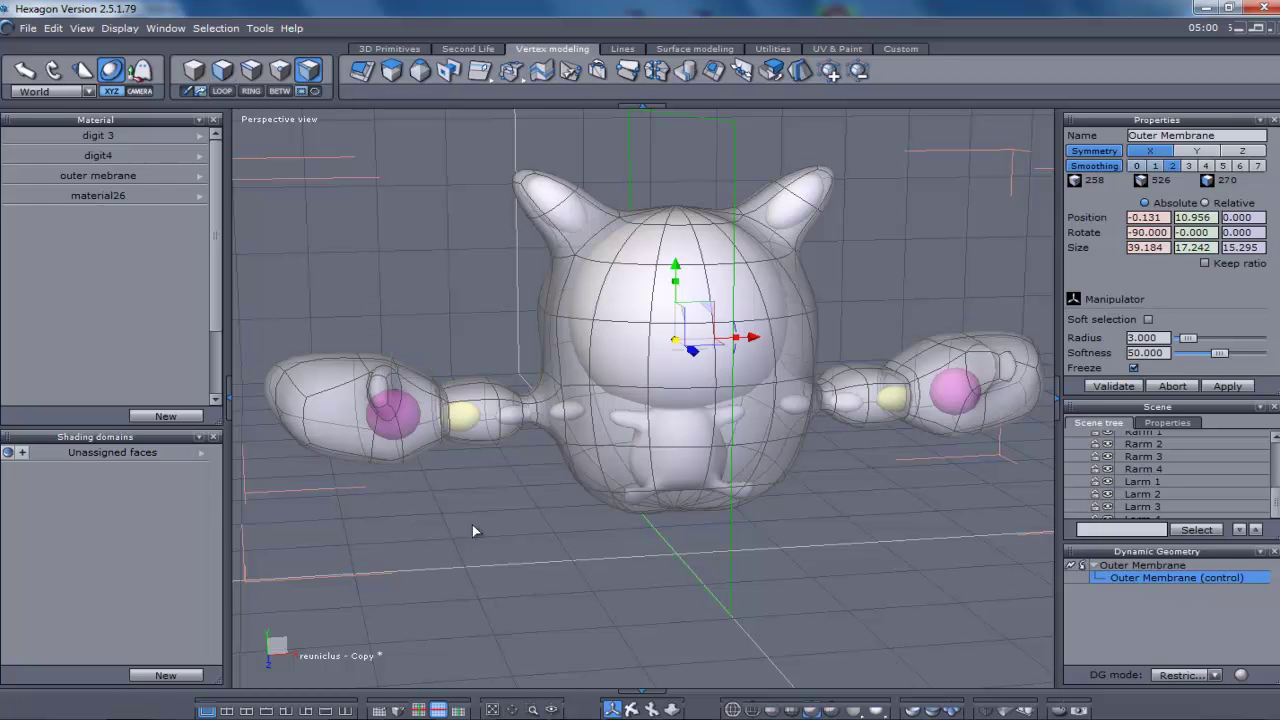
click(386, 392)
drag(444, 371, 463, 366)
Check the thumb against the reference picture in Windows Live Photo Gallery, return to Hexagon and raise the thumb's body-side end edge.
click(461, 718)
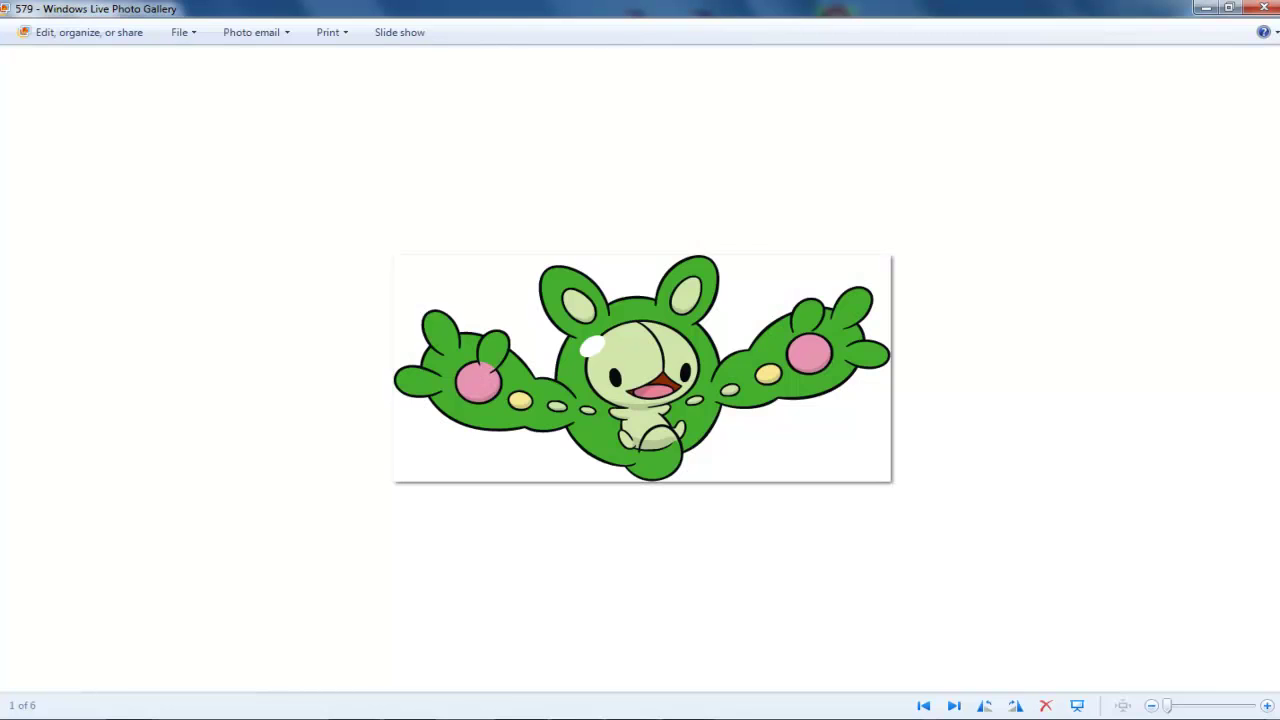
key(alt+Tab)
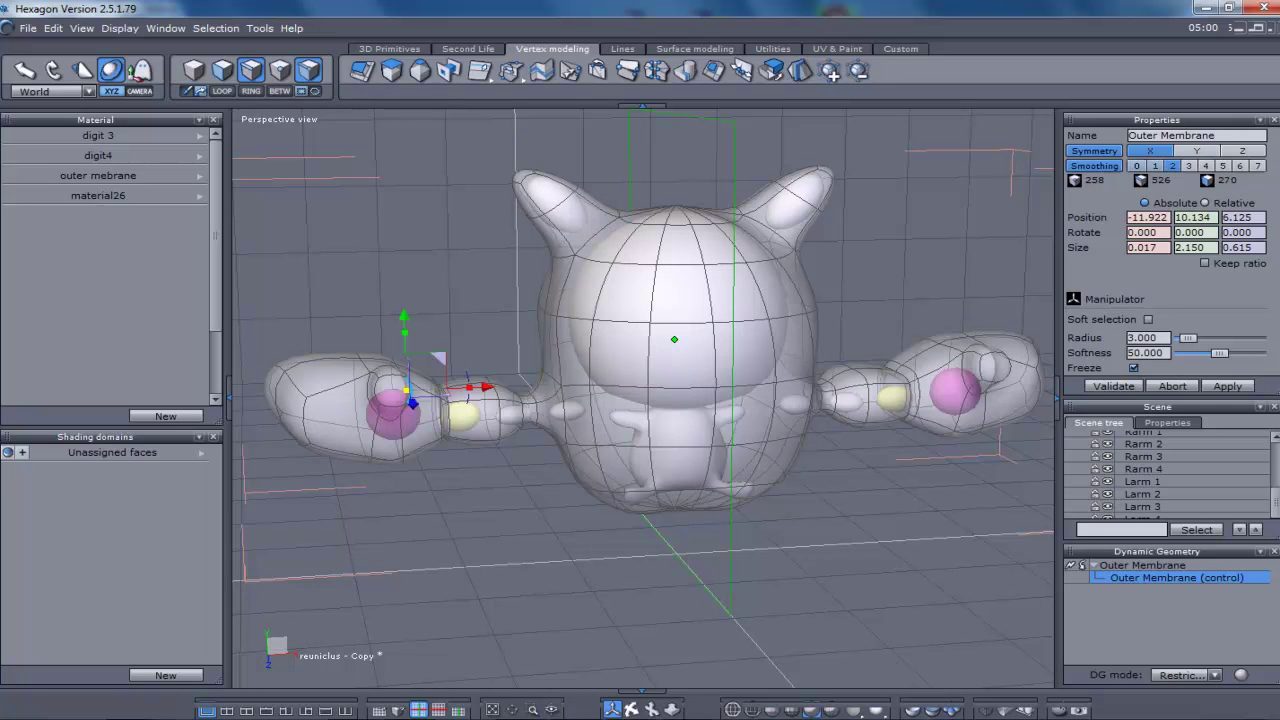
click(632, 712)
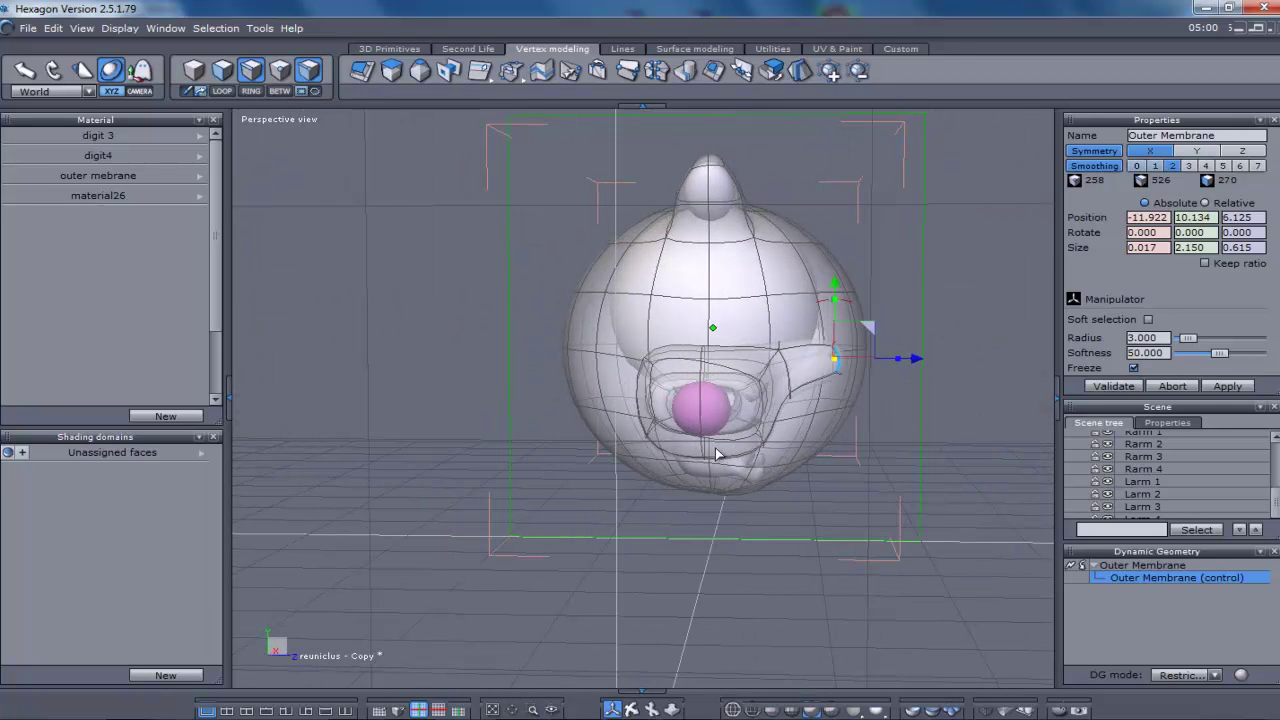
mouse_move(866, 328)
mouse_down()
mouse_move(837, 346)
mouse_move(866, 317)
mouse_move(857, 311)
mouse_up()
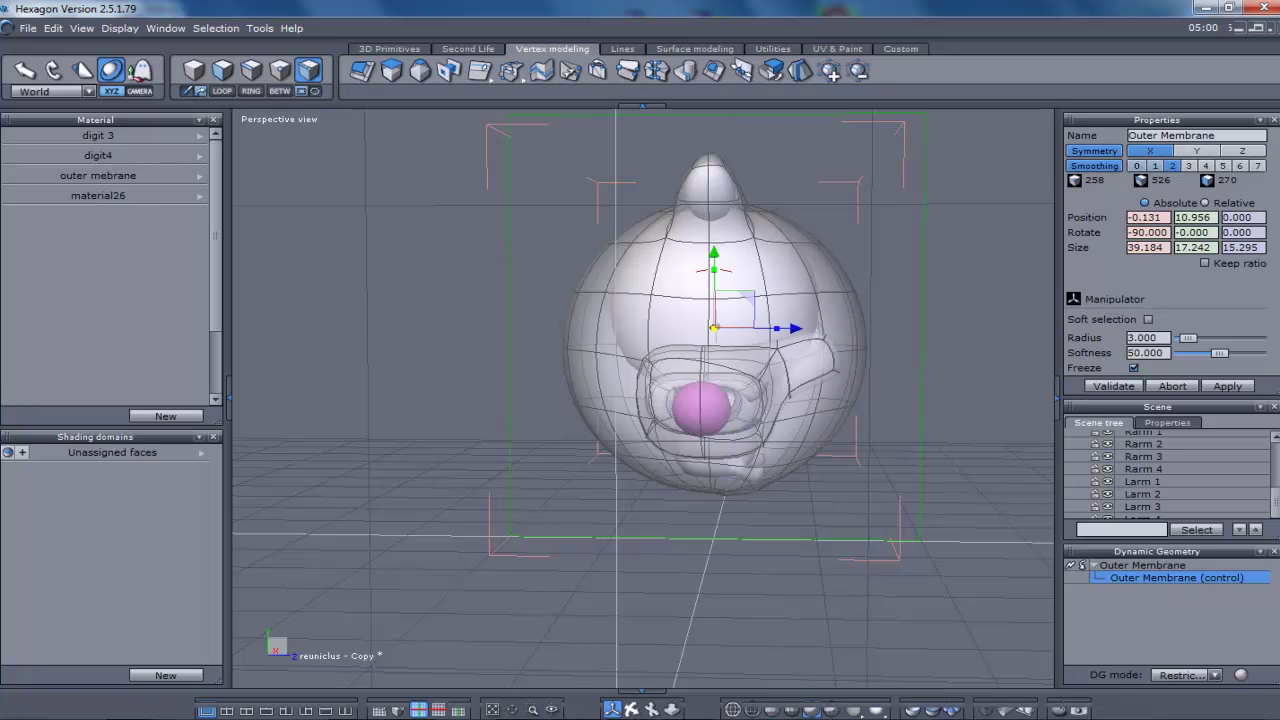
Move the body-side edge at the thumb's base towards the body, to about X -12.55.
right_drag(640, 600, 835, 572)
click(376, 376)
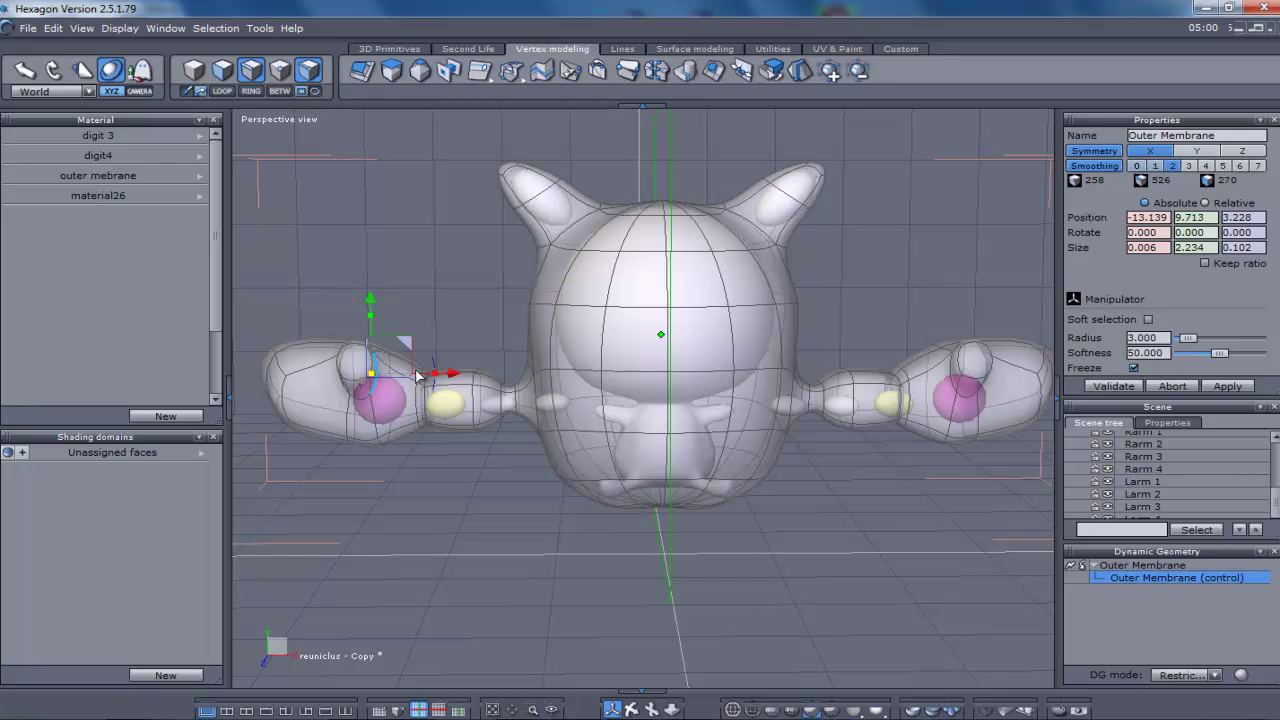
drag(408, 345, 430, 347)
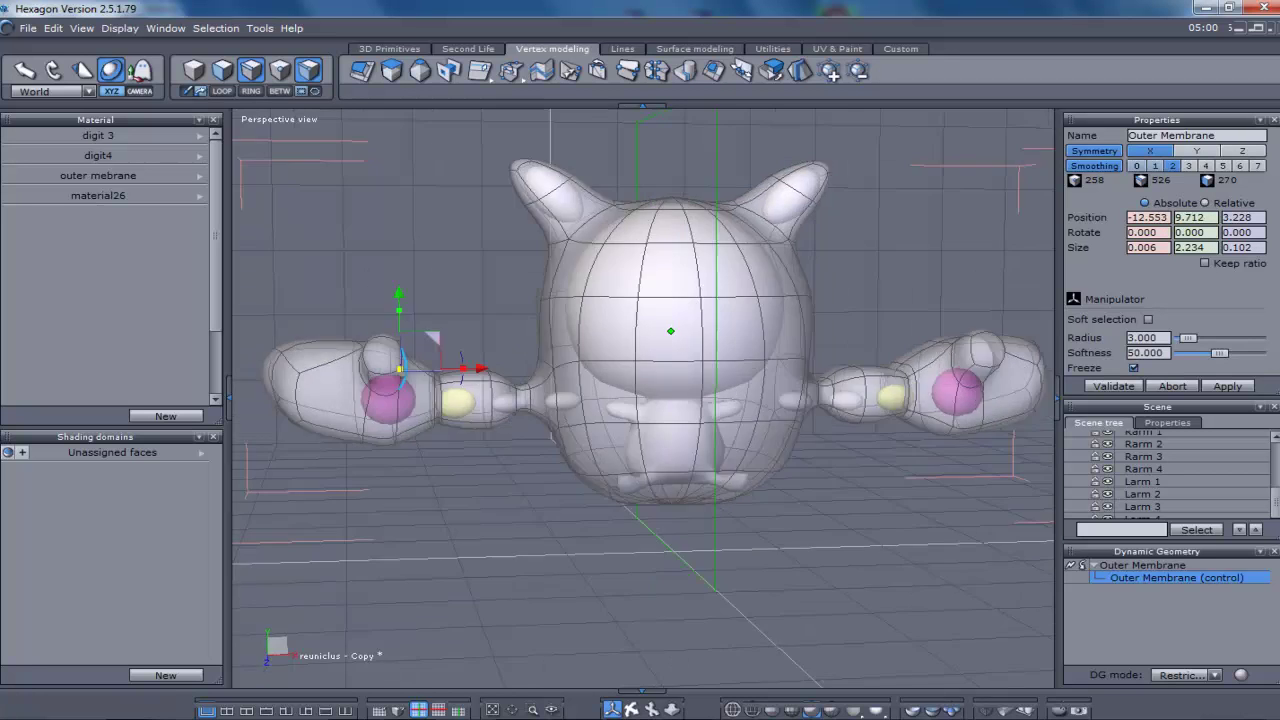
Move the tip-side edge at the thumb's base outwards to about X -14.13, Y 9.81 and save the scene.
middle_drag(352, 428, 448, 420)
click(369, 380)
drag(407, 341, 401, 338)
key(ctrl+s)
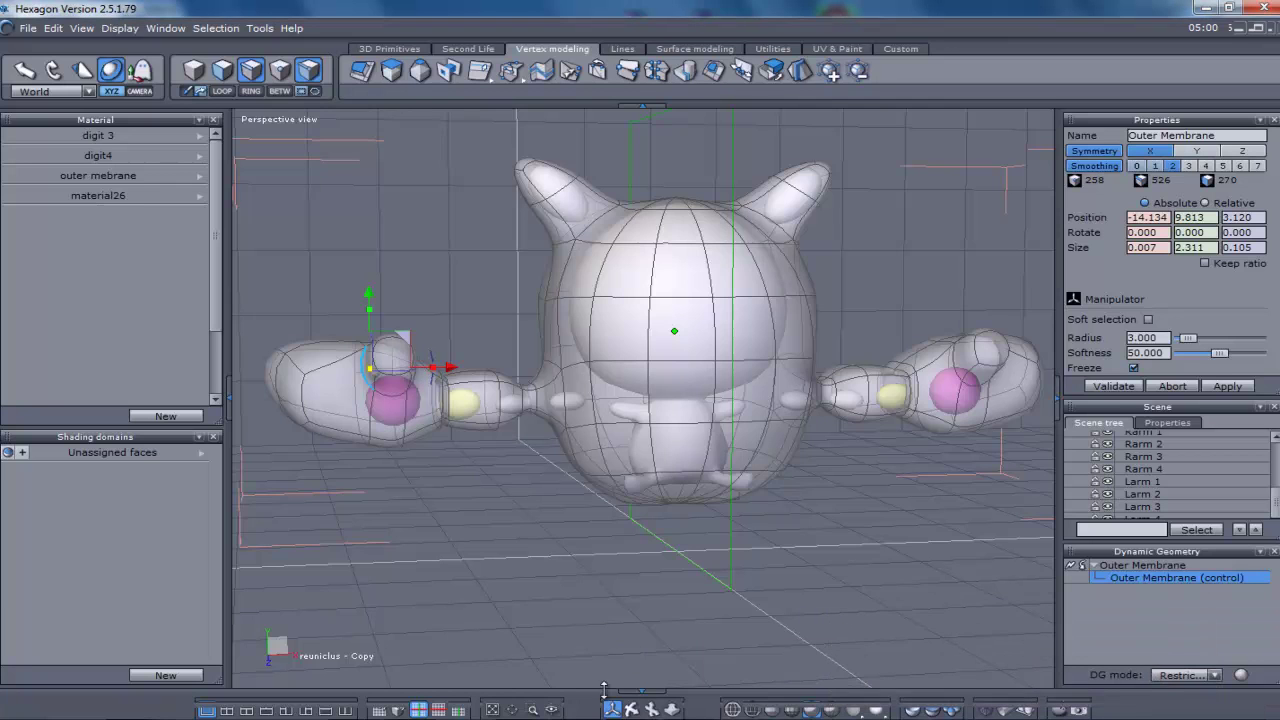
middle_drag(640, 420, 786, 430)
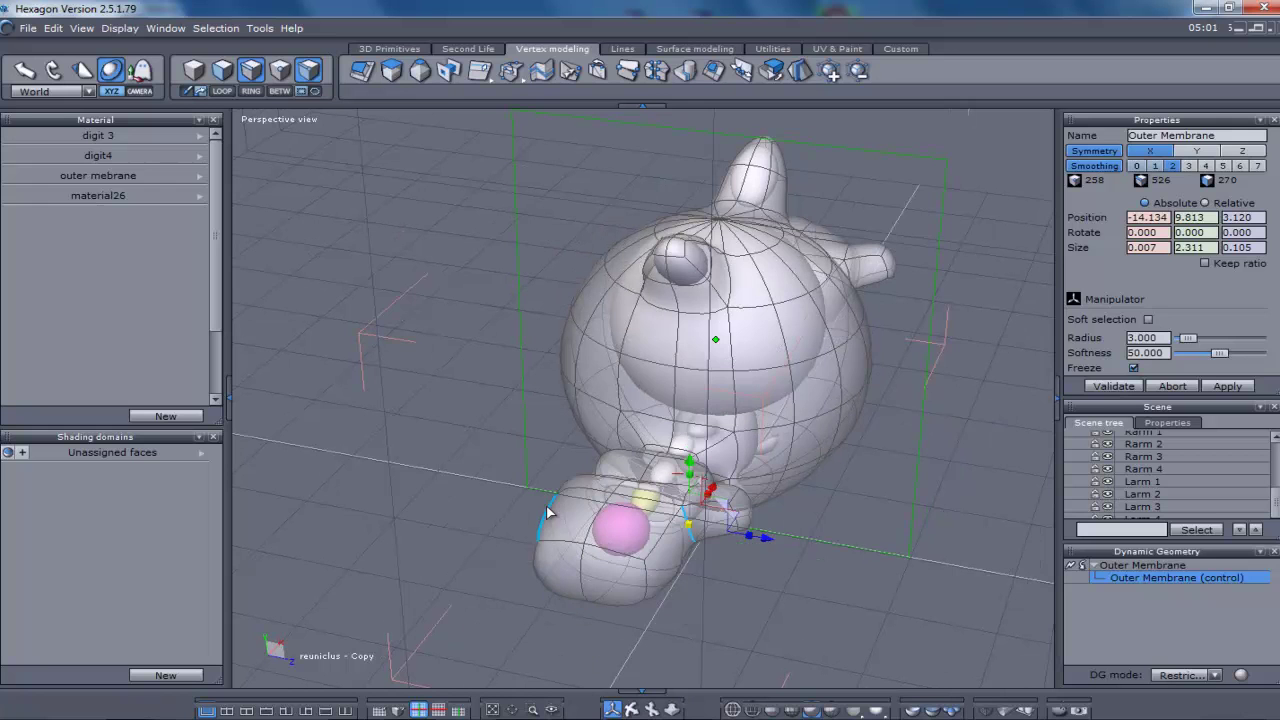
Cut a new edge across the hand's outer end with Free Tesselate, starting from the side edge, and finish the tessellation.
click(519, 78)
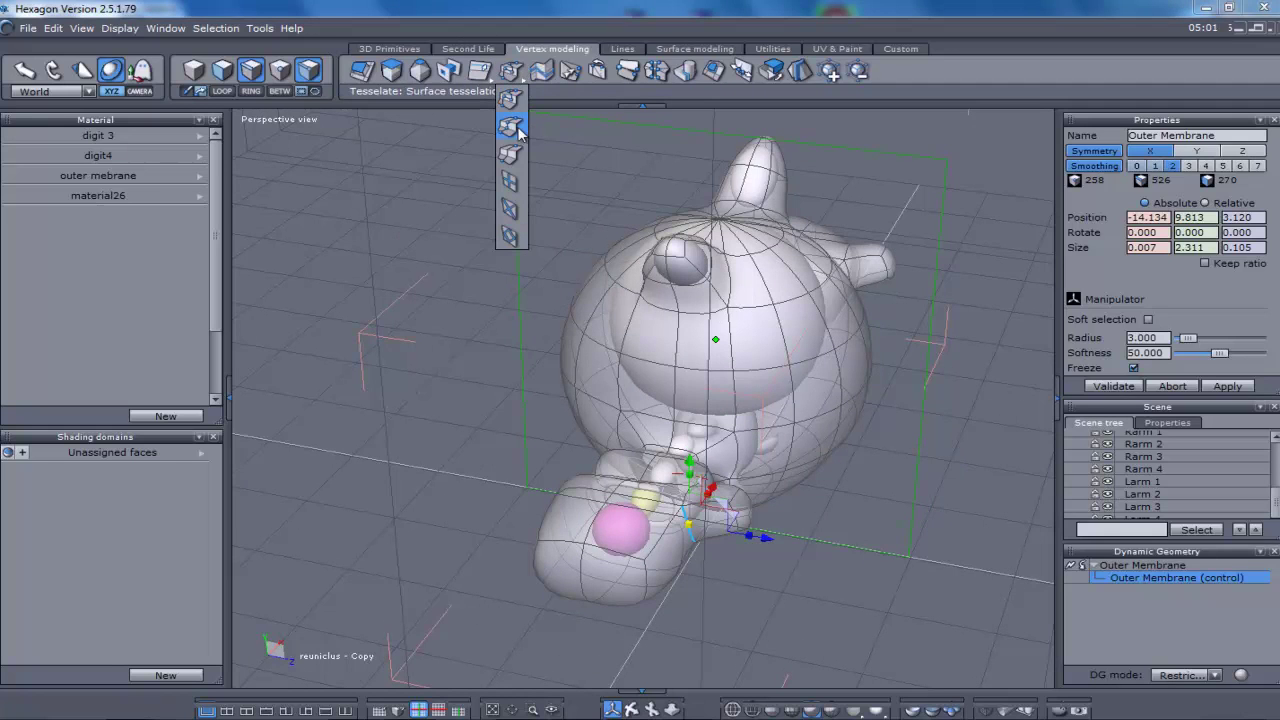
click(510, 100)
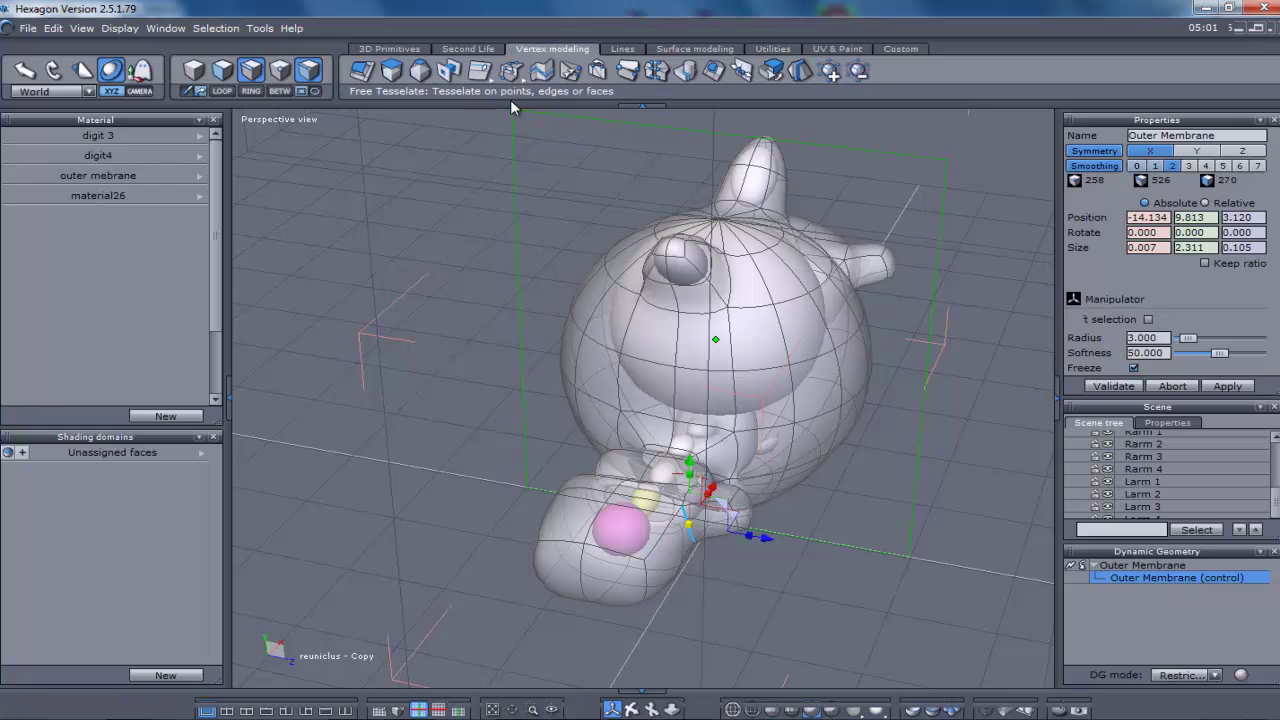
click(548, 511)
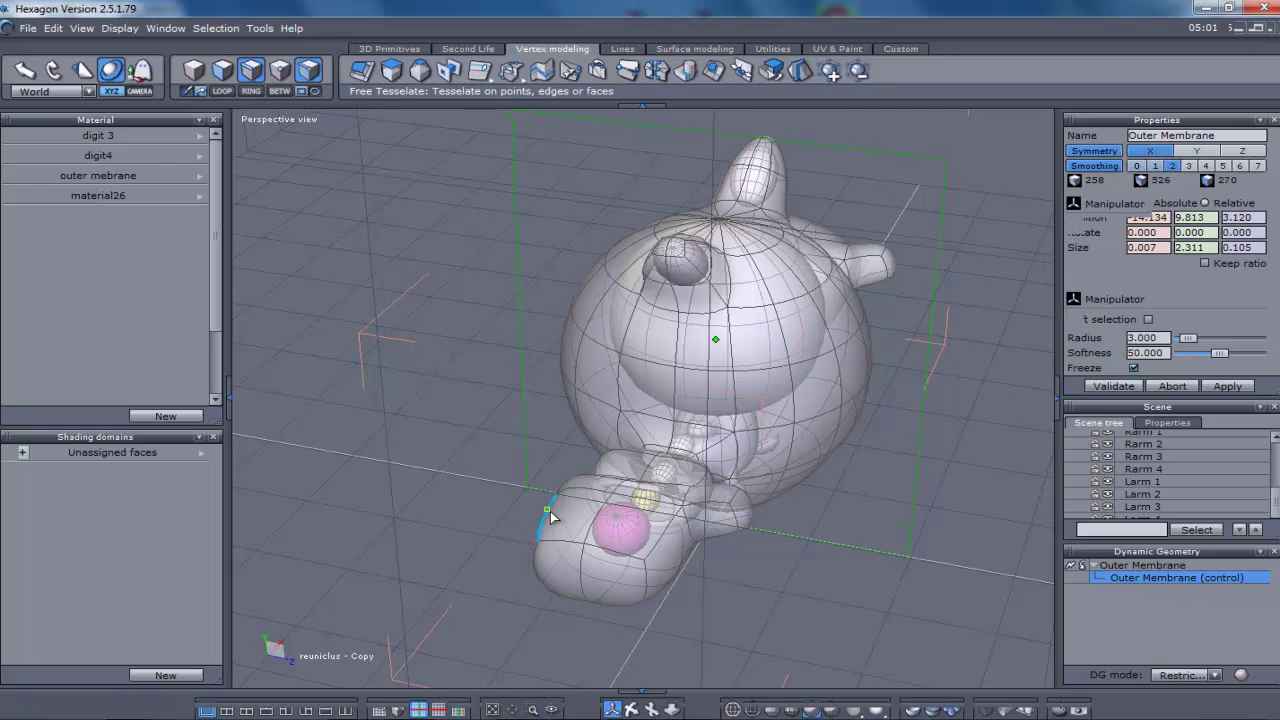
click(600, 521)
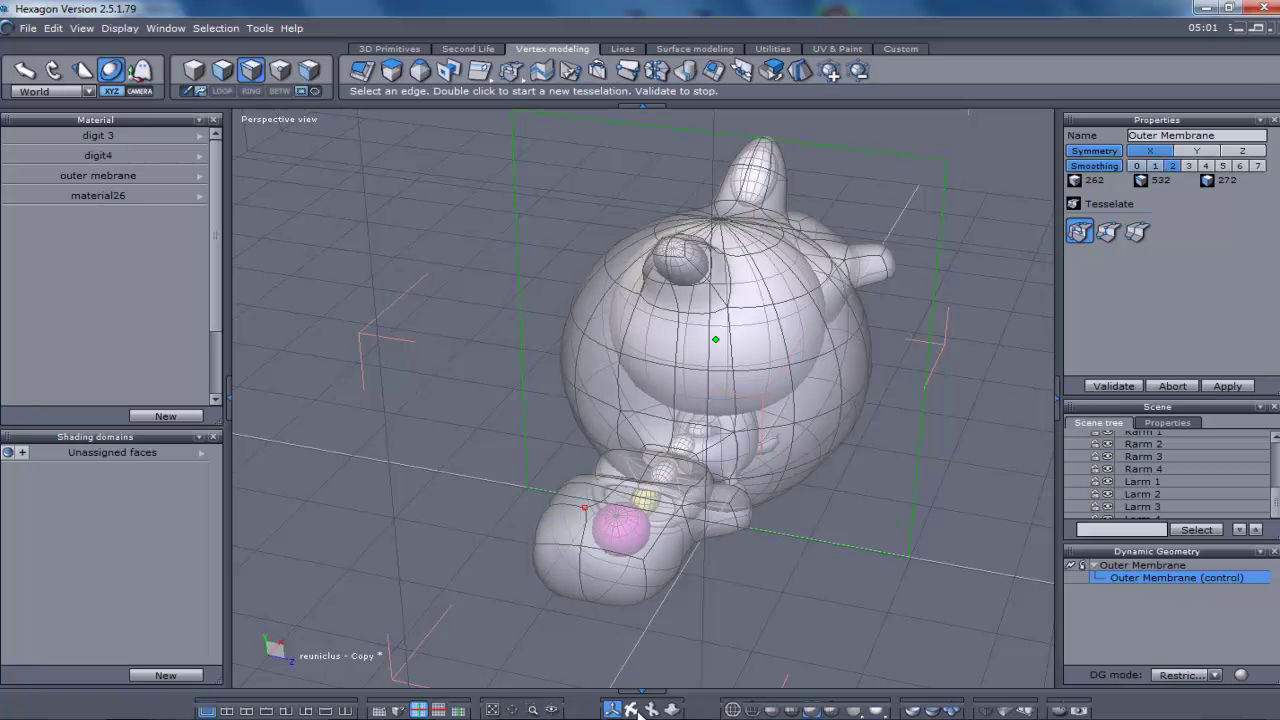
drag(636, 712, 640, 713)
key(Return)
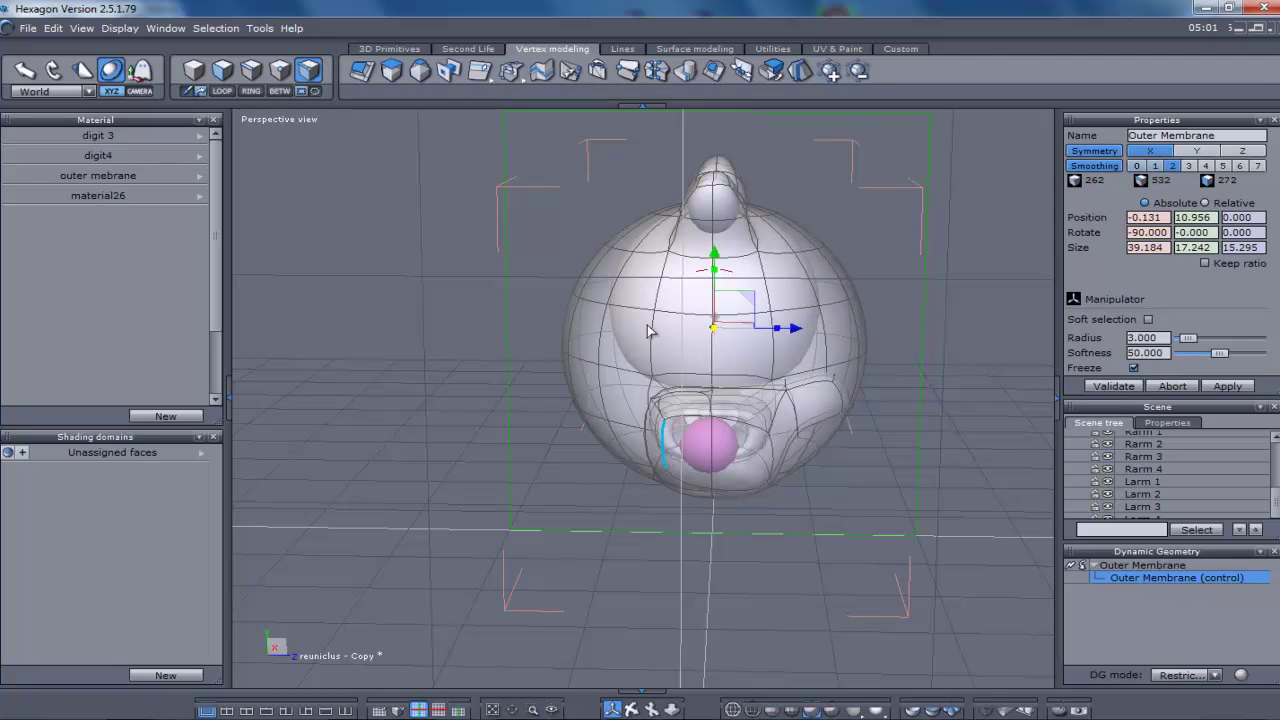
Free Tesselate another cut across the hand's end, reaching its vertical centre edge, and validate it.
click(510, 76)
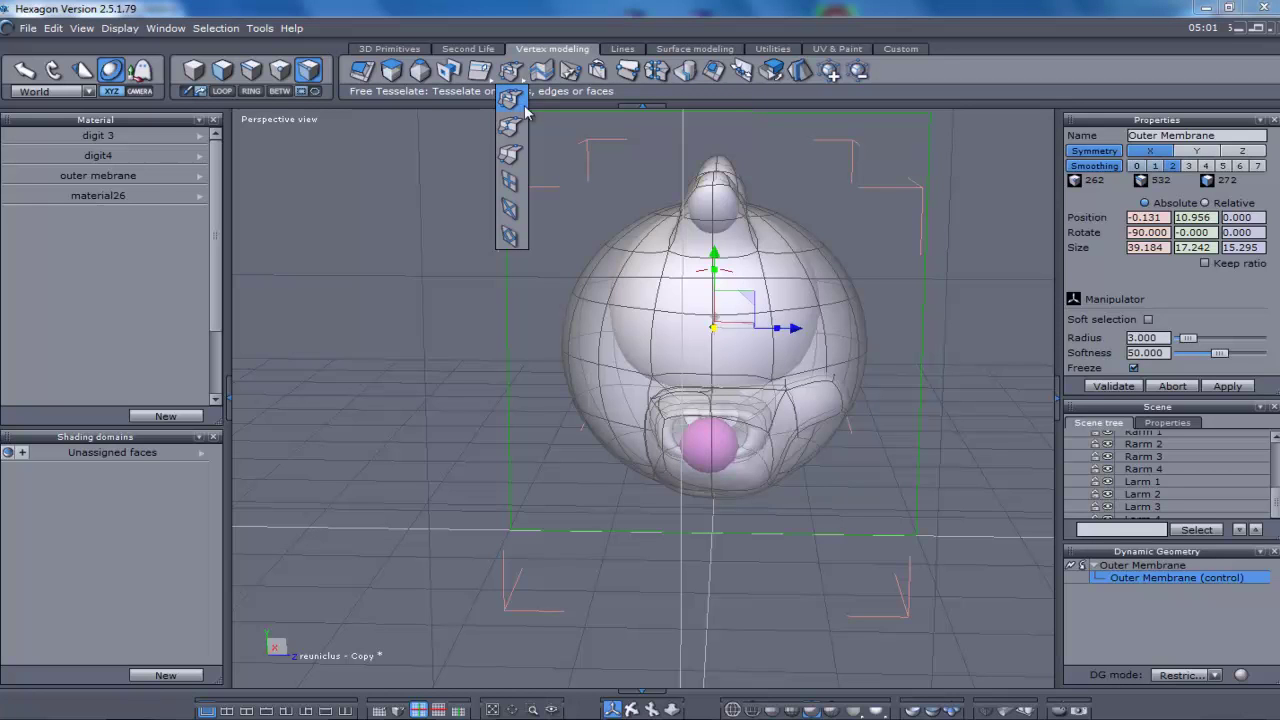
click(512, 100)
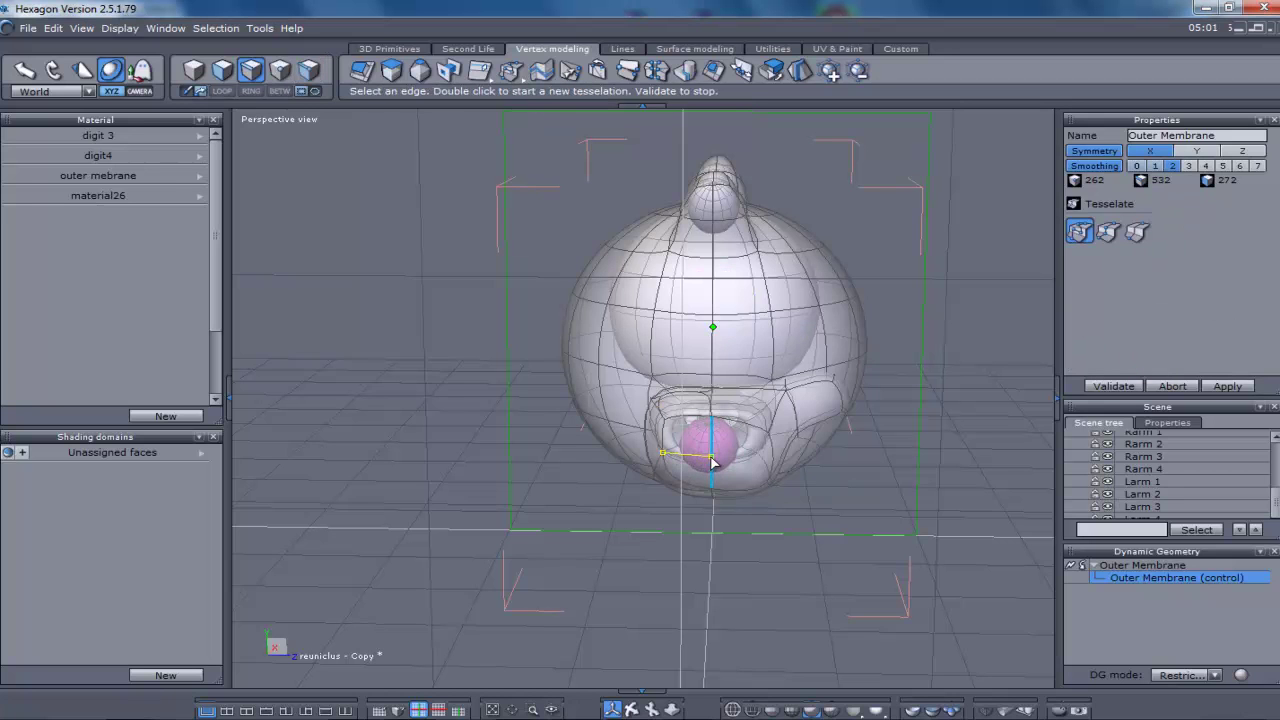
click(711, 459)
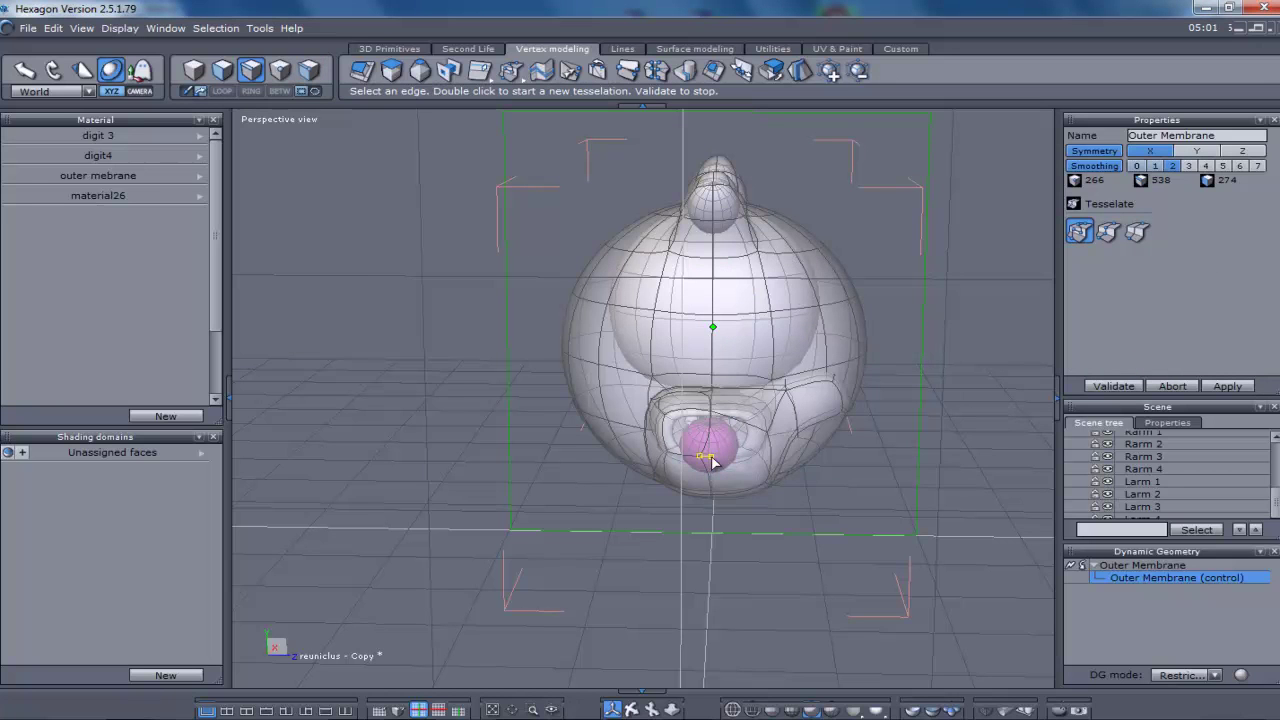
click(1114, 388)
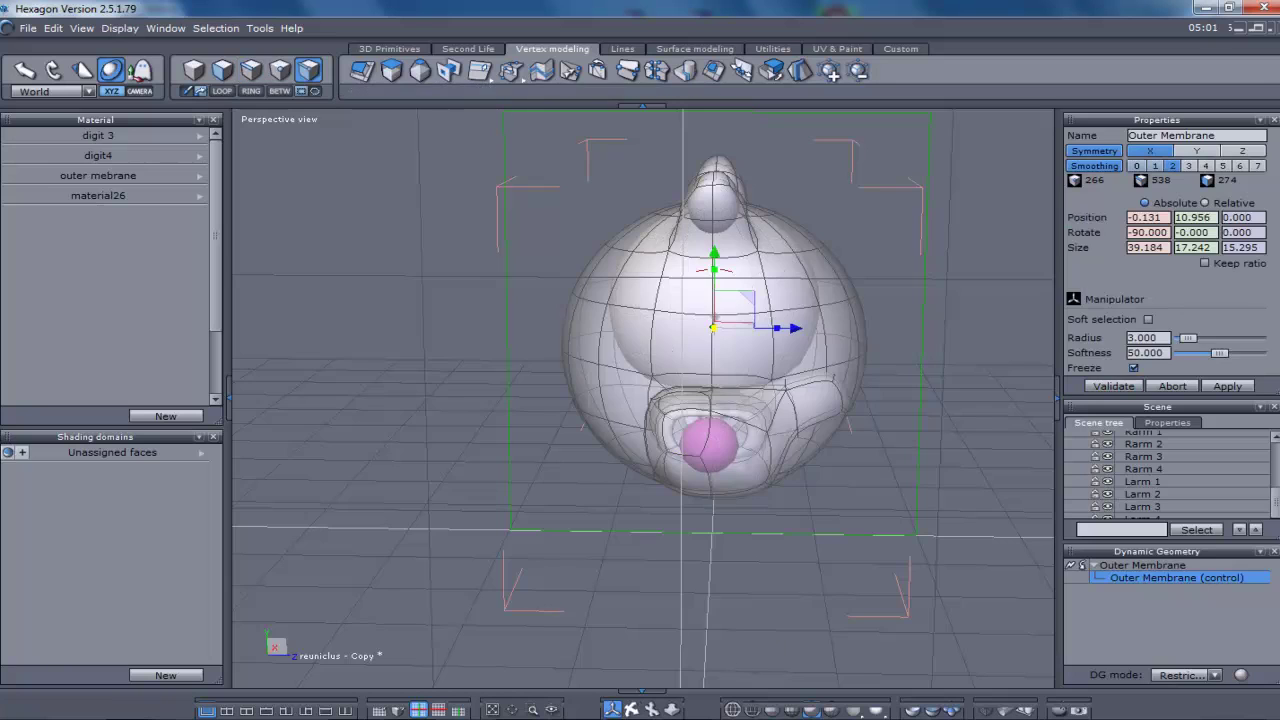
Extrude the upper face at the hand's outer end upwards into a finger, placing its tip at about X -17.69, Y 13.61.
middle_drag(632, 660, 370, 635)
middle_drag(500, 508, 465, 525)
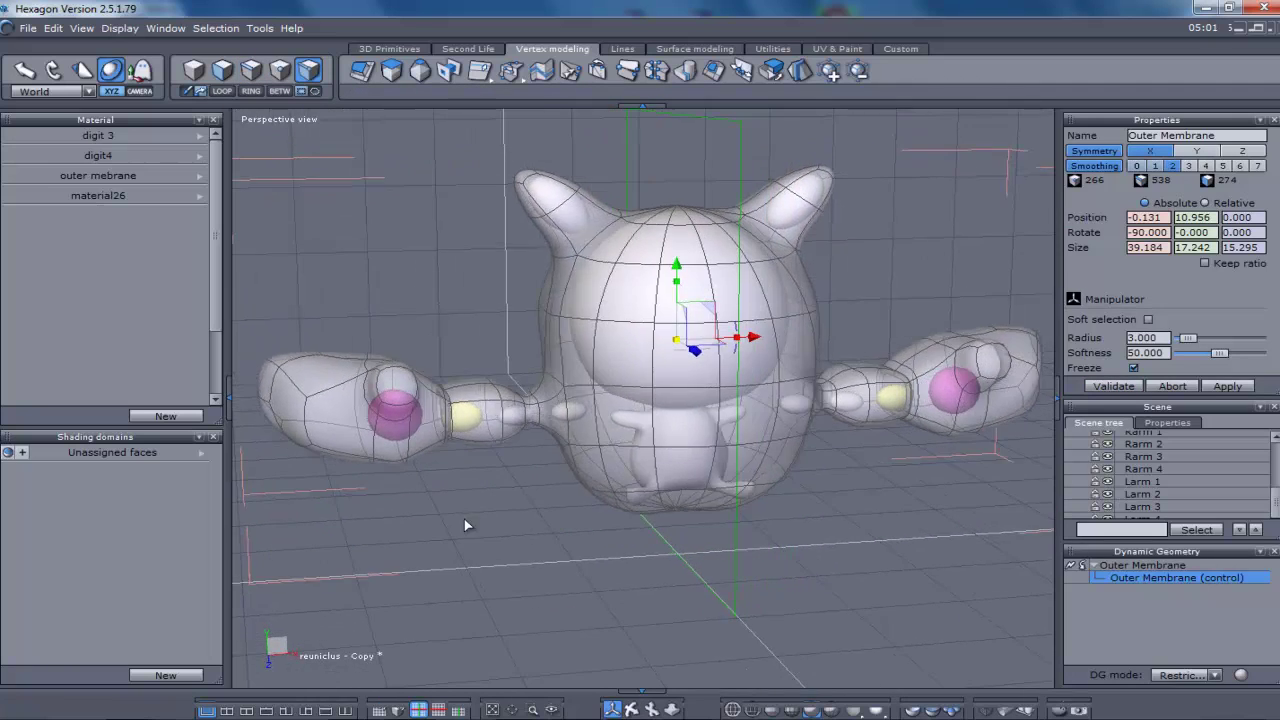
click(285, 360)
drag(297, 286, 294, 224)
ctrl+drag(287, 302, 204, 301)
mouse_move(347, 289)
mouse_down()
mouse_move(308, 258)
mouse_move(339, 281)
mouse_up()
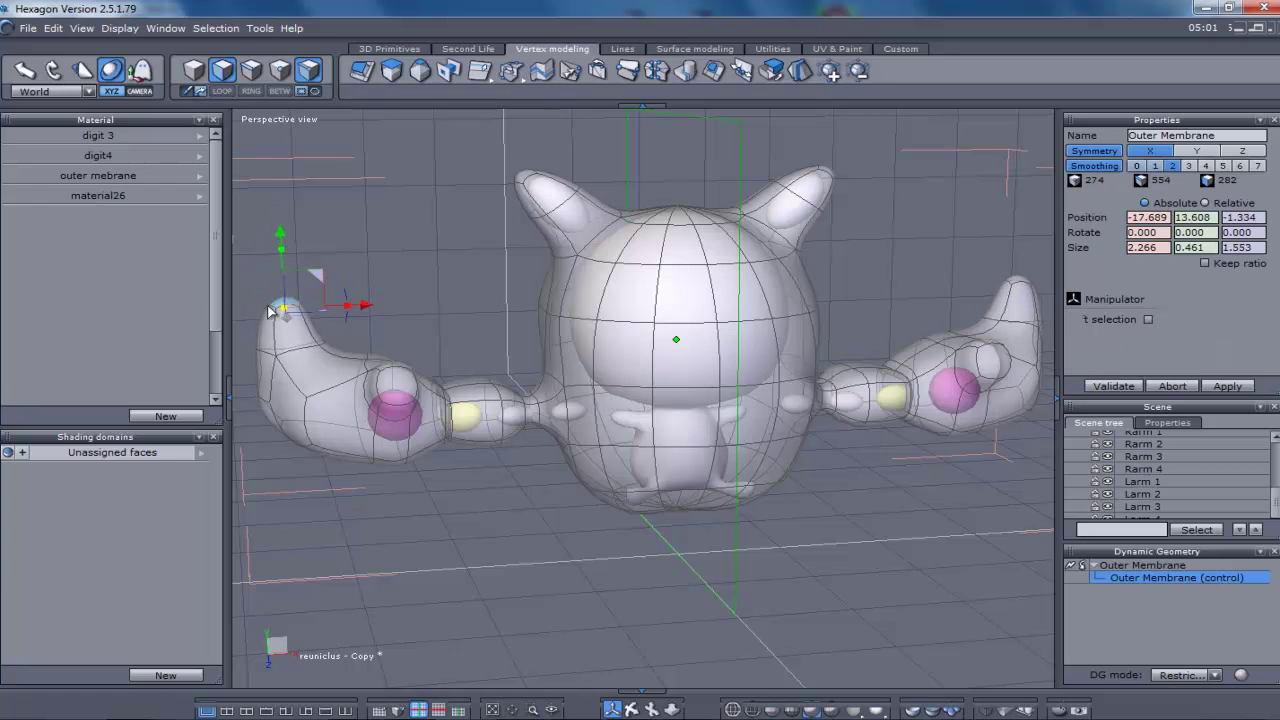
Extrude the hand's lower outer end face outwards into a second finger, ending at about X -22.10, Y 7.28.
click(268, 417)
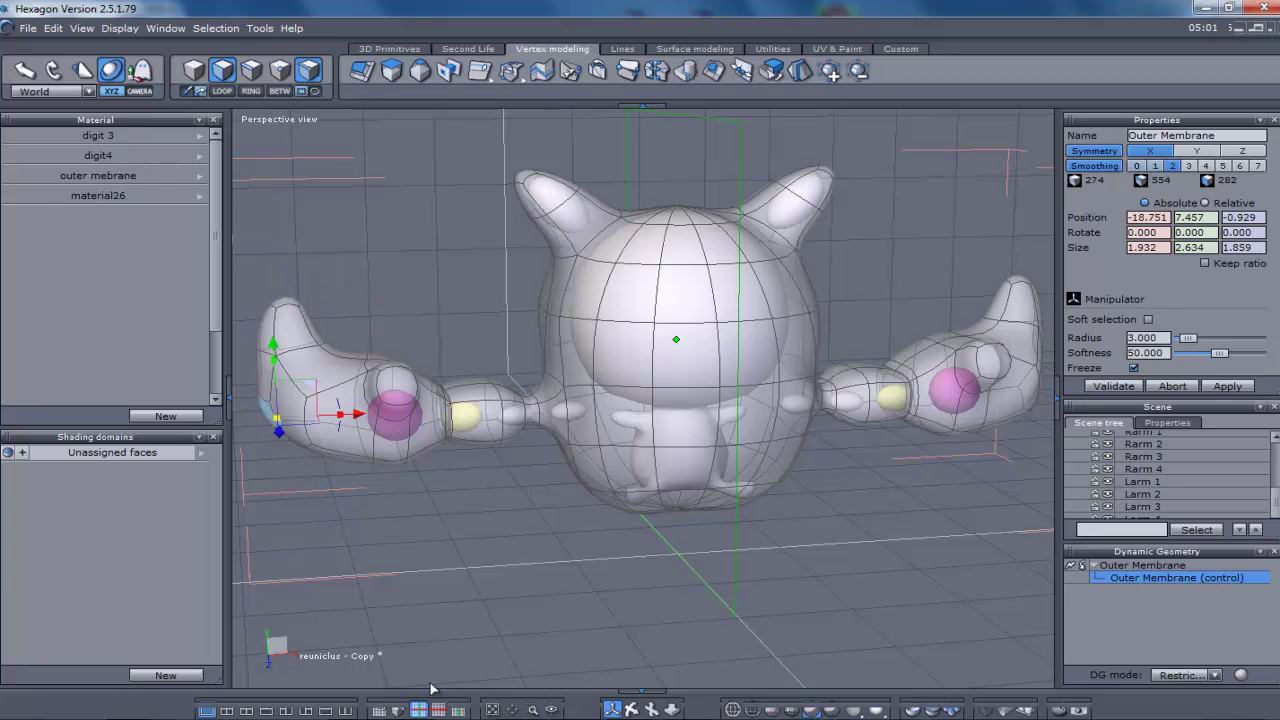
middle_drag(640, 500, 814, 449)
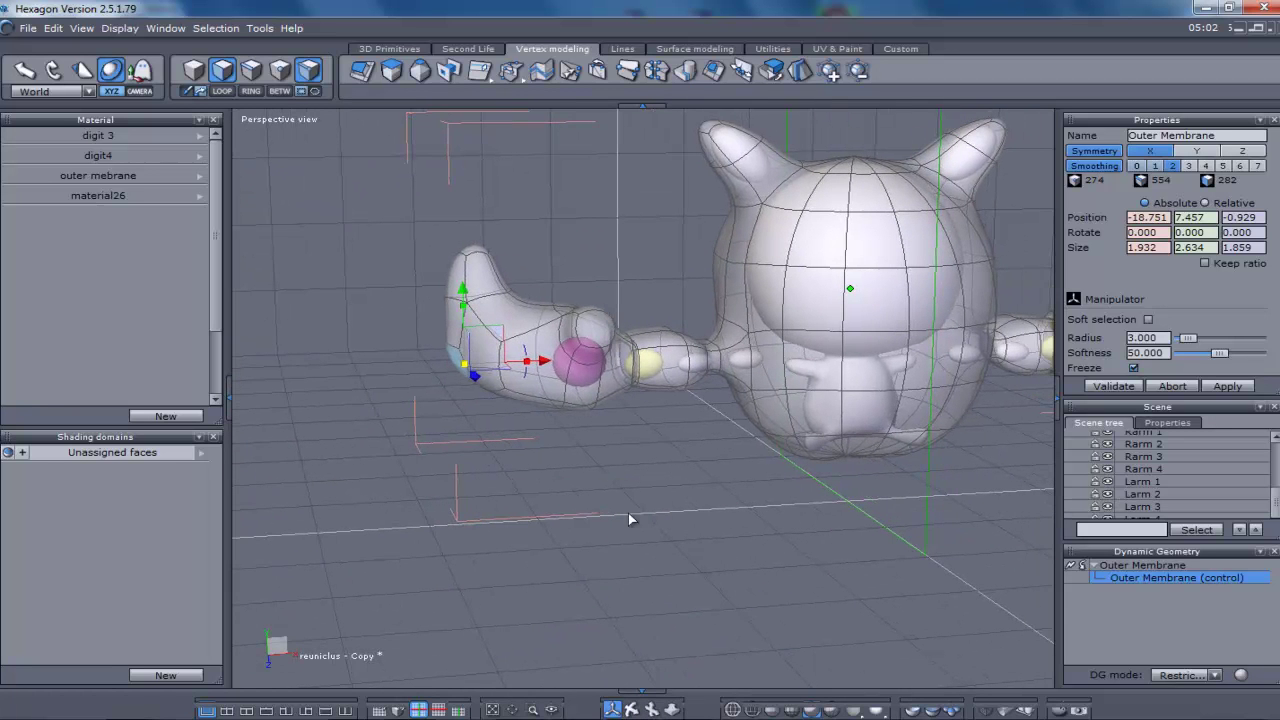
drag(418, 381, 335, 385)
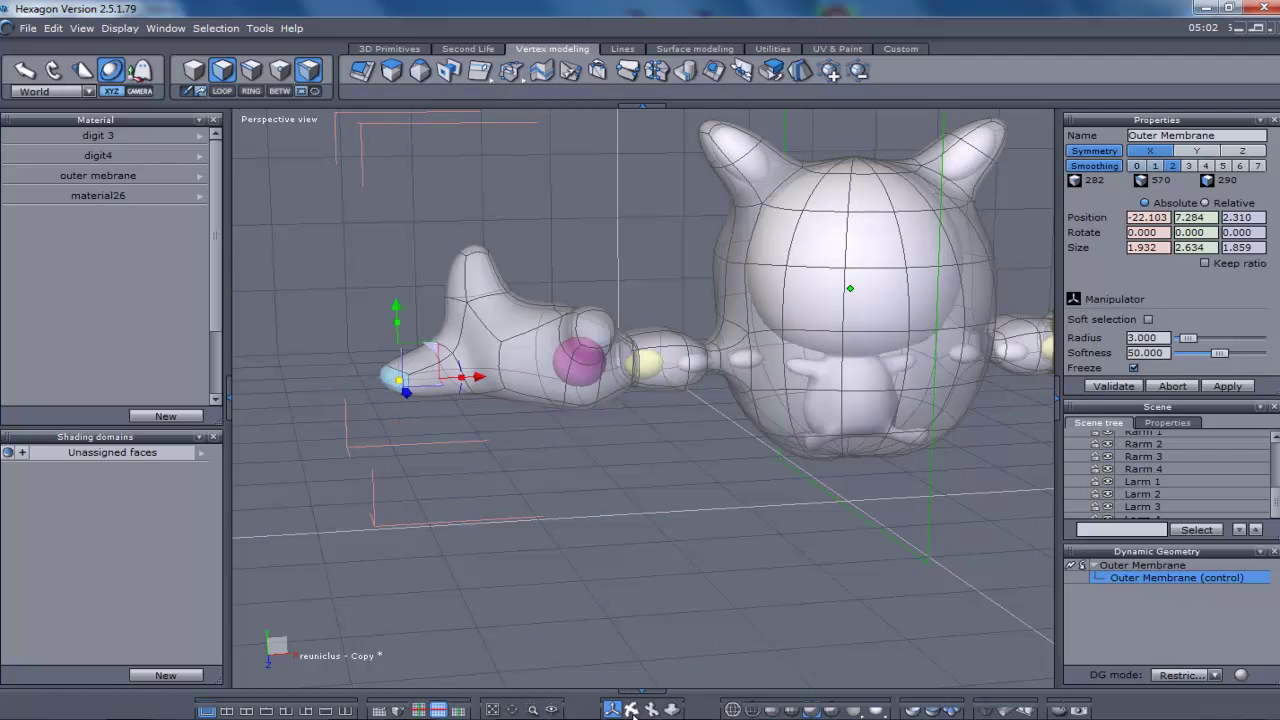
Straighten the outward finger by moving its tip face along the Z axis to about -0.65.
middle_drag(385, 515, 646, 614)
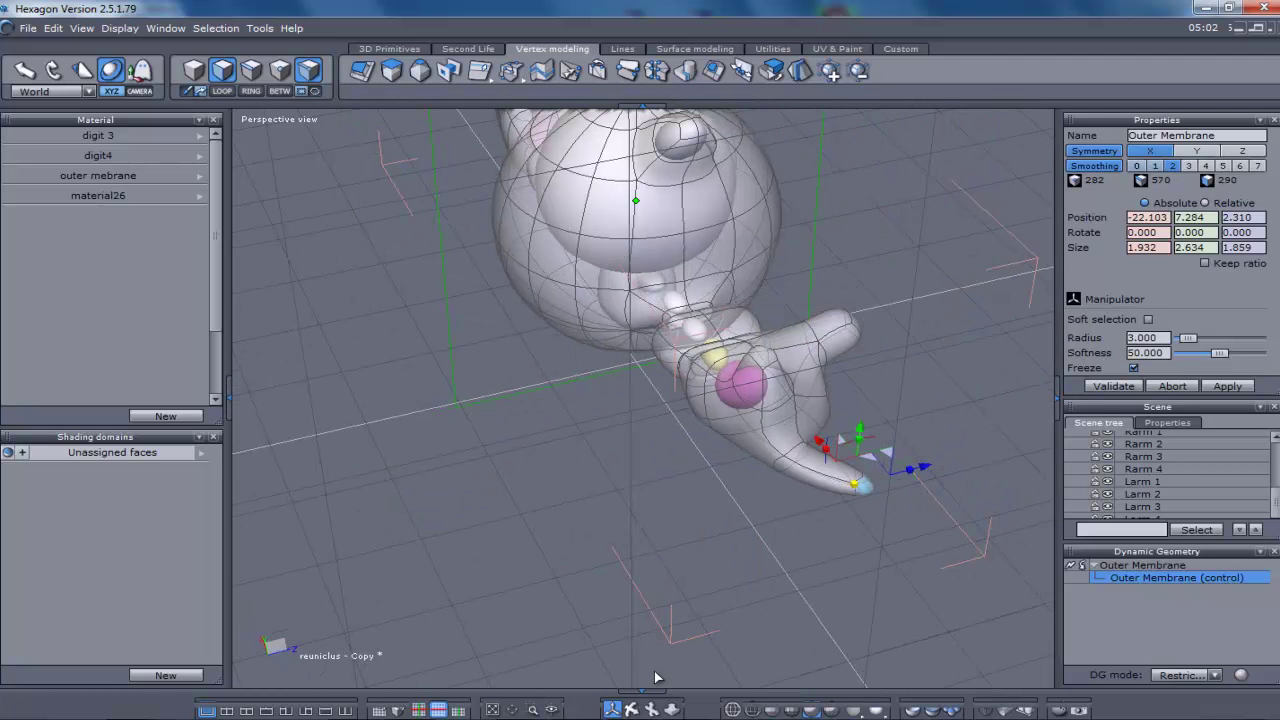
drag(647, 697, 591, 709)
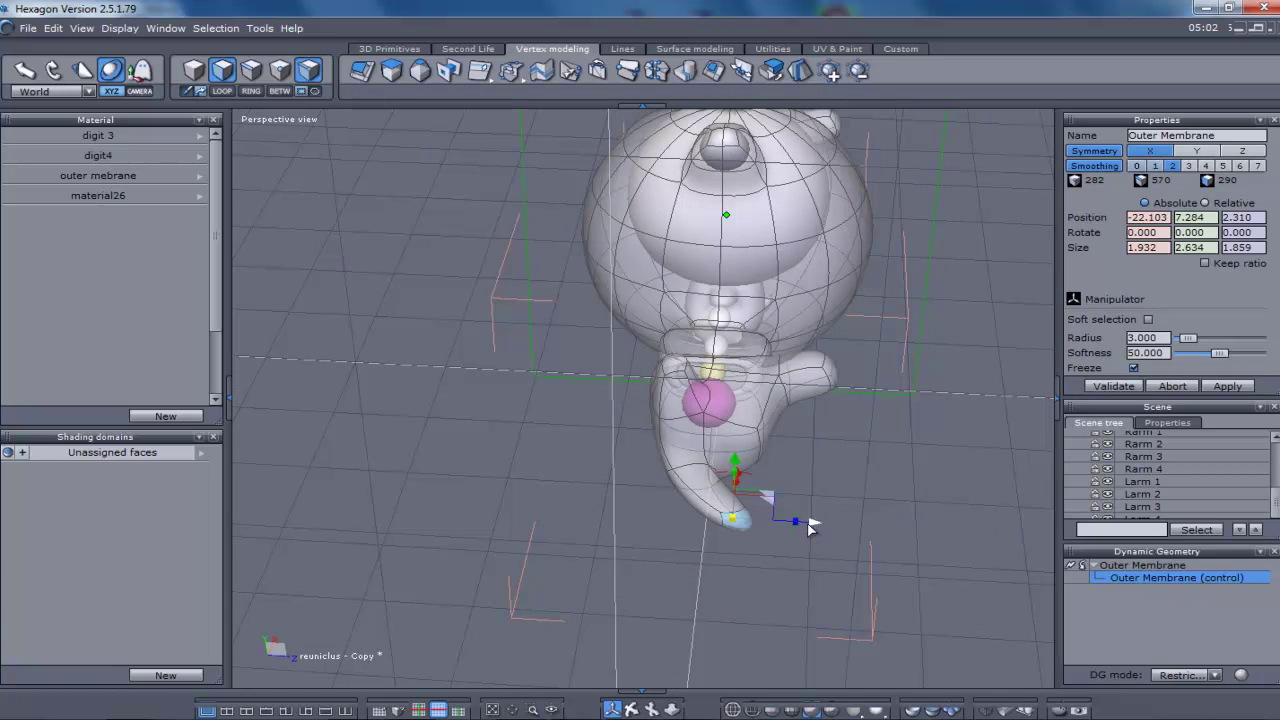
drag(810, 527, 717, 535)
middle_drag(634, 700, 365, 550)
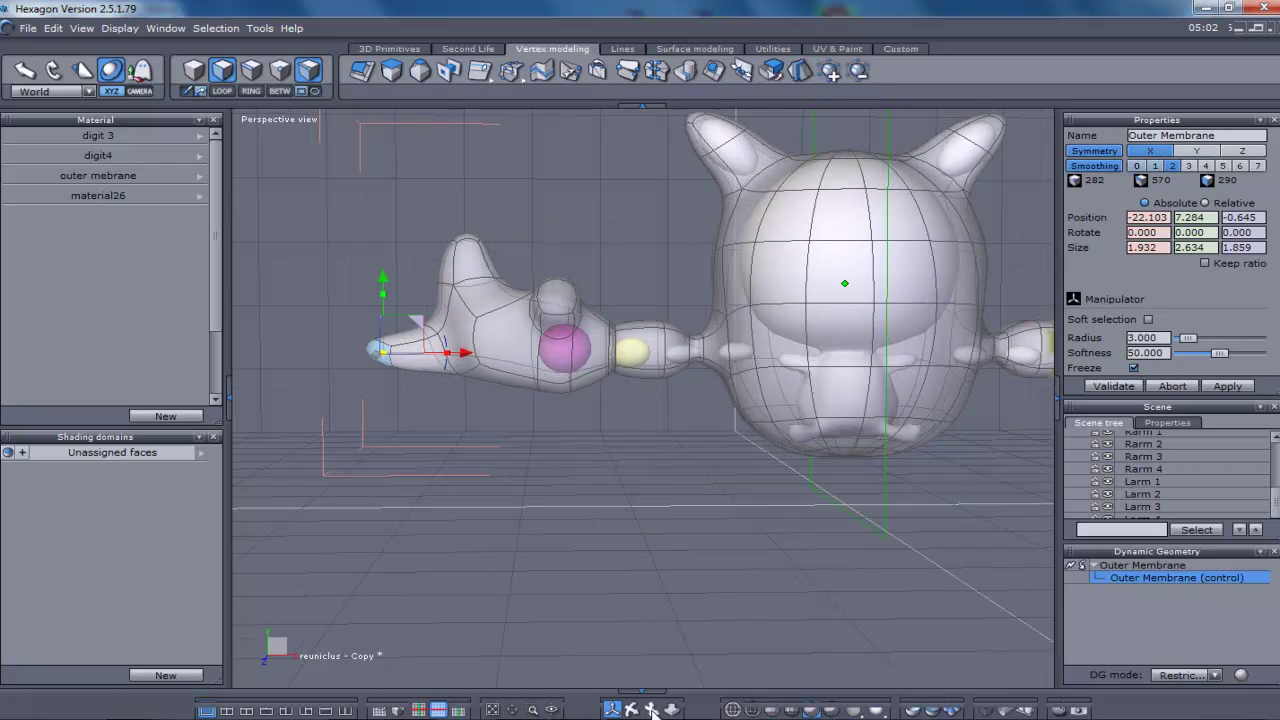
Compare the whole model with the reference picture in Windows Live Photo Gallery, return to Hexagon and save the scene.
drag(651, 708, 670, 710)
scroll(643, 398, down, 5)
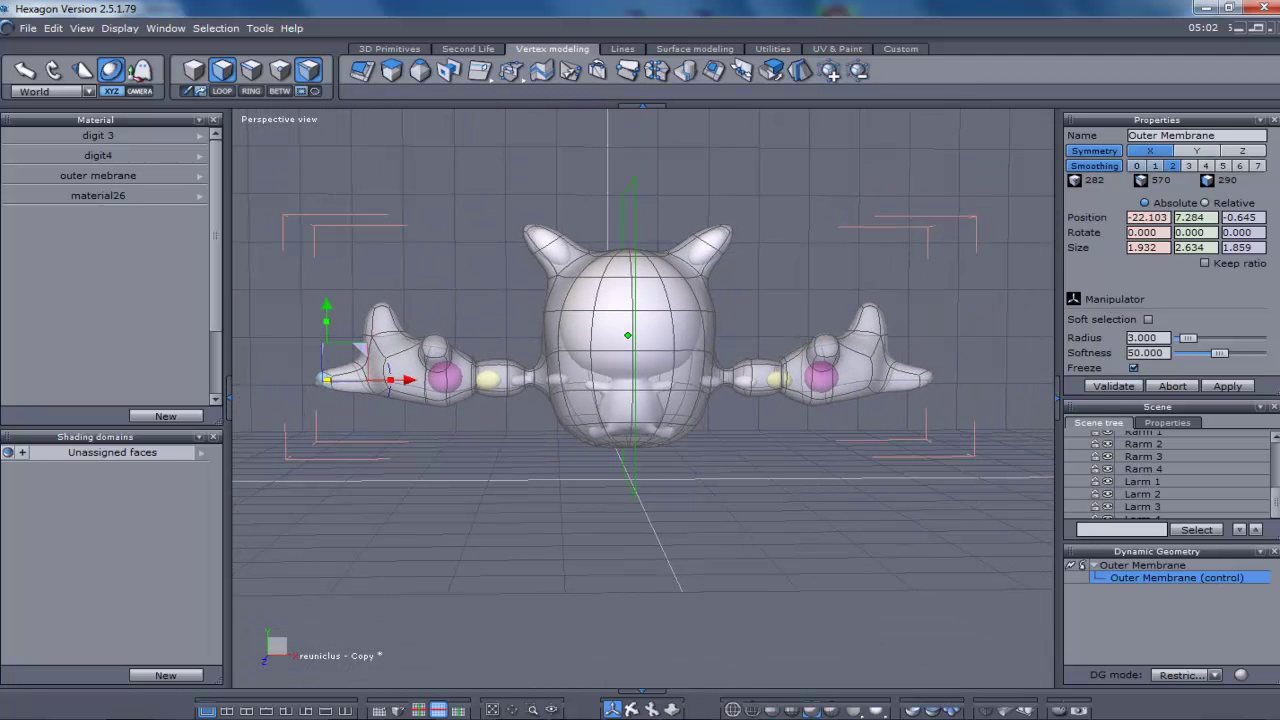
key(alt+Tab)
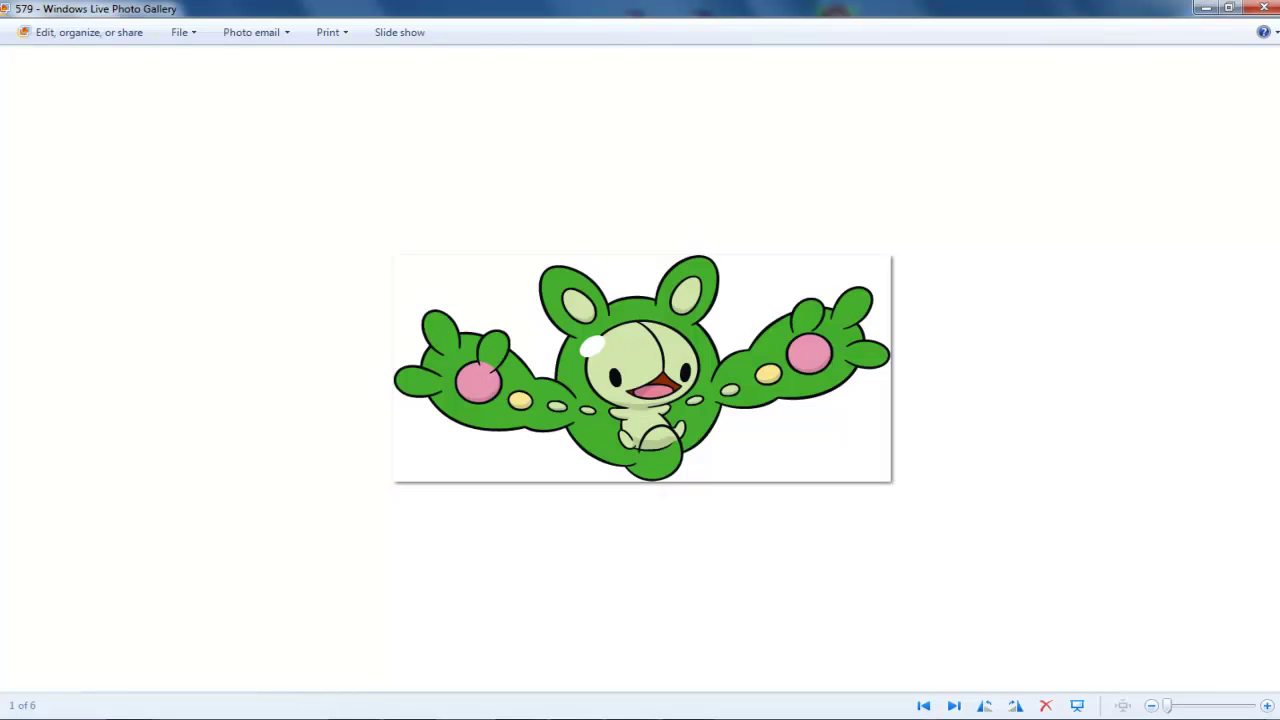
key(alt+Tab)
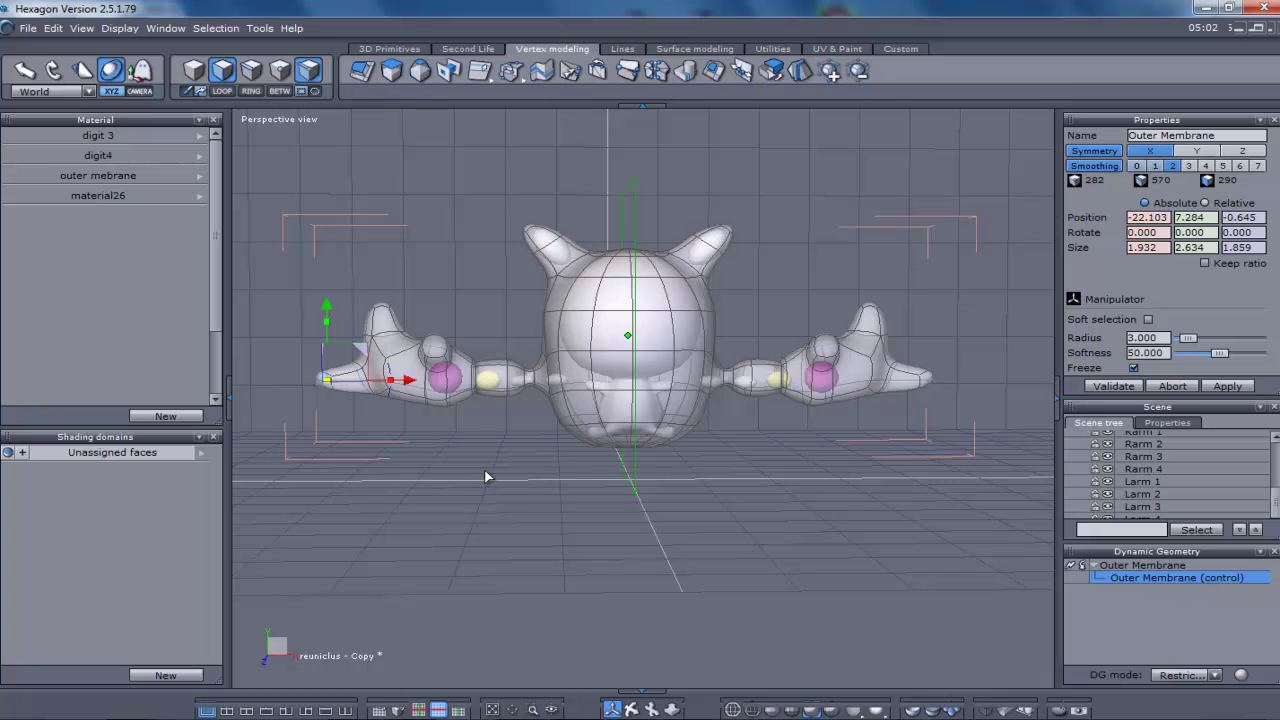
key(ctrl+s)
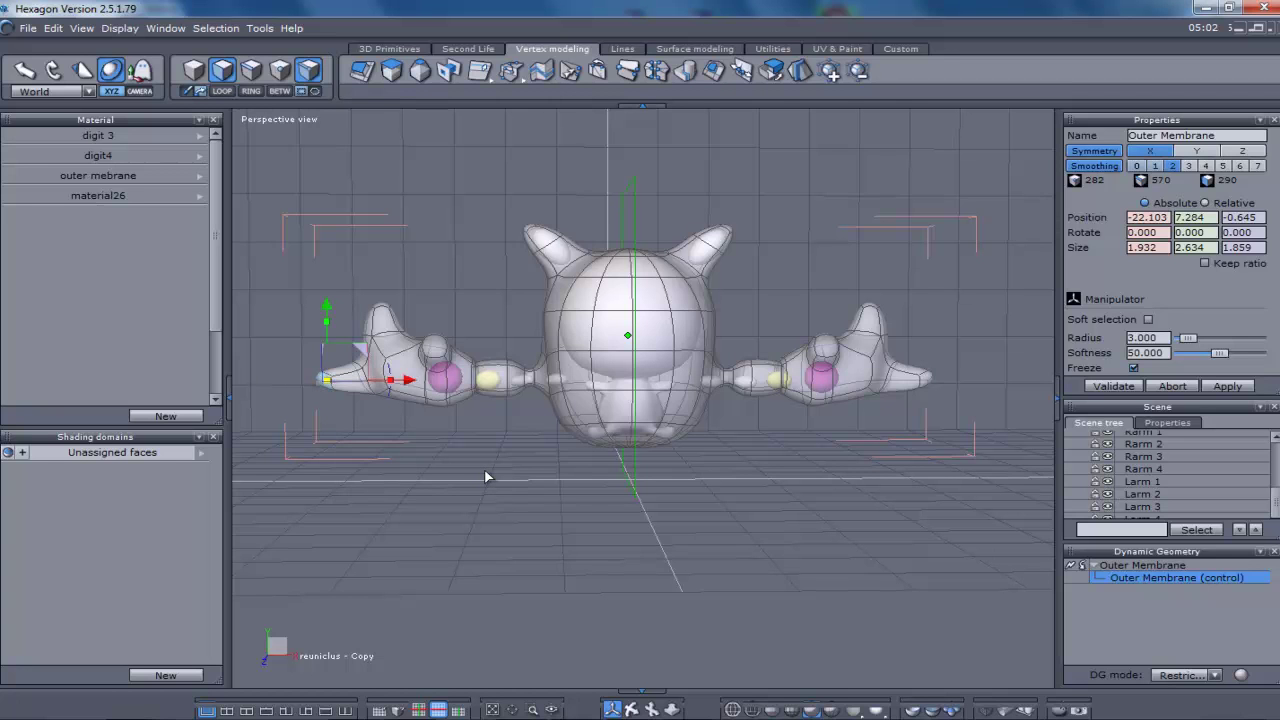